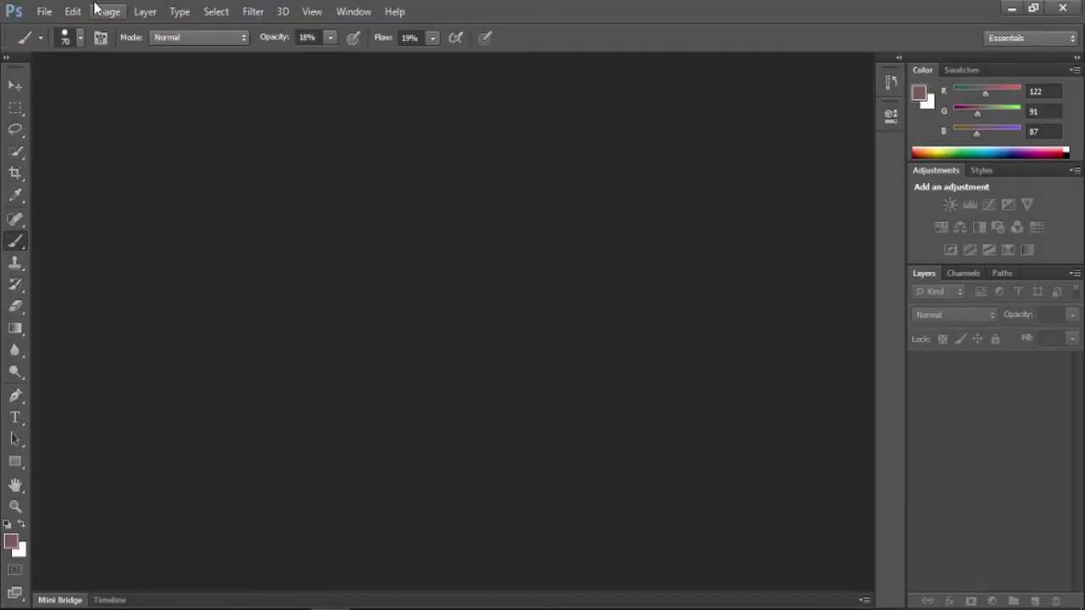
# Create a new 1920×1080 document and add an empty Layer 1.
pyautogui.click(42, 11)
pyautogui.click(222, 32)
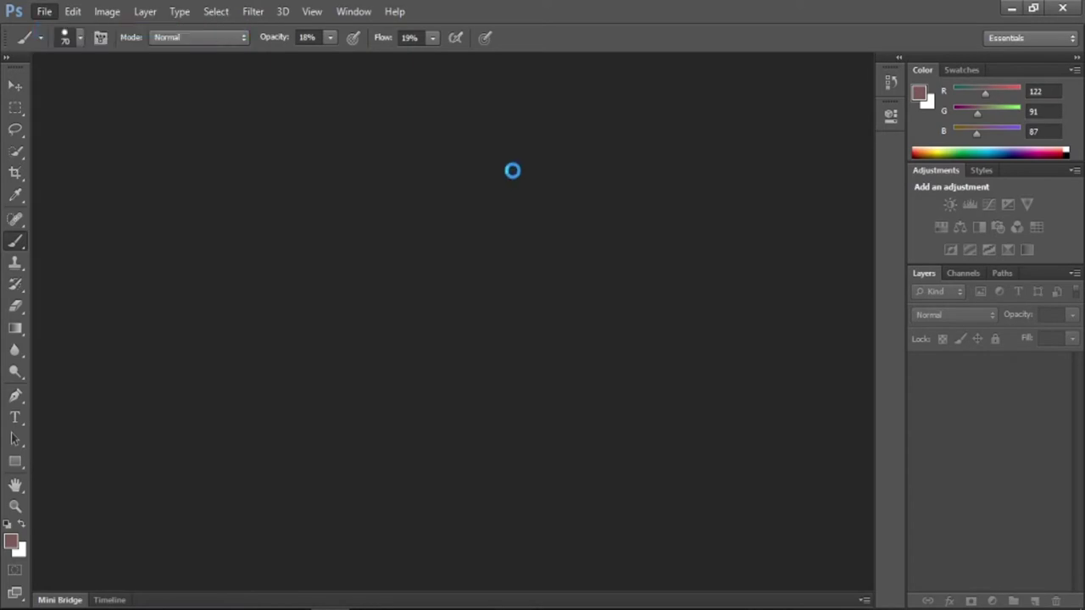
pyautogui.doubleClick(508, 243)
pyautogui.write('1080')
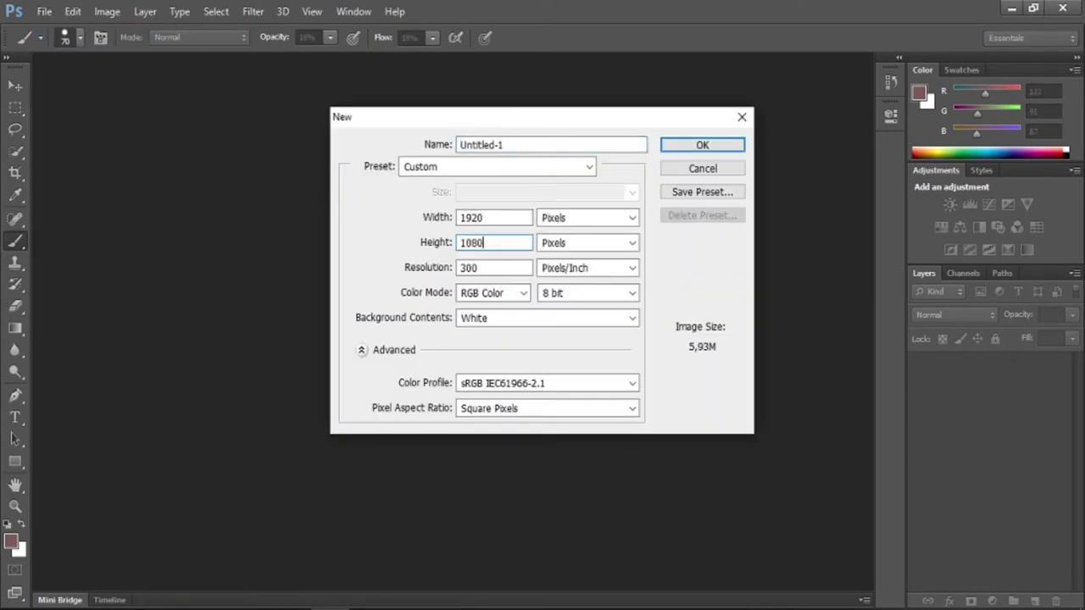
pyautogui.press('Return')
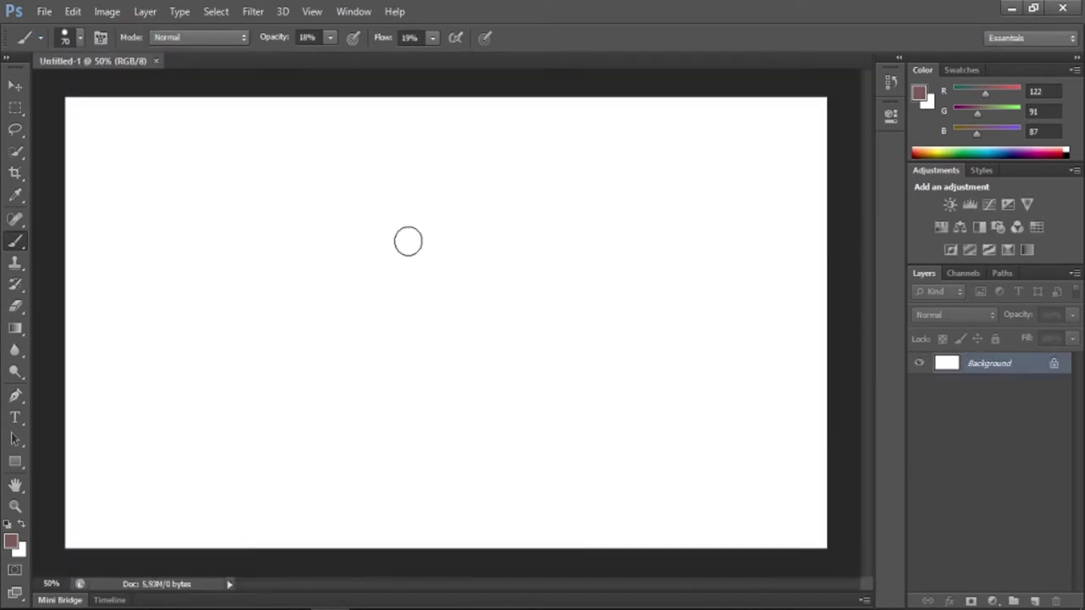
pyautogui.click(1035, 600)
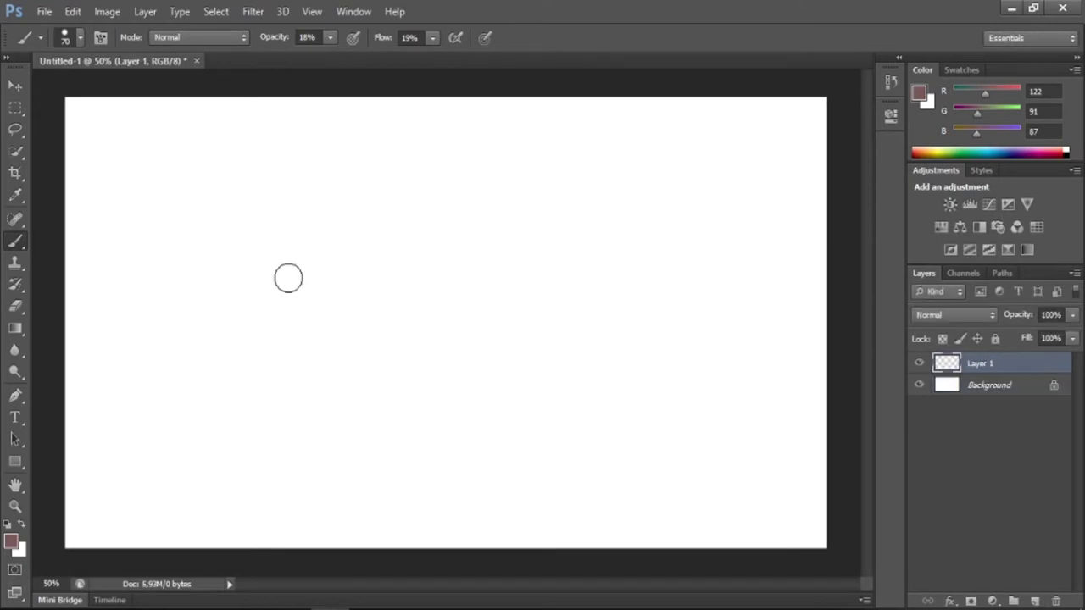
# Choose the 60 px textured brush from the brush presets.
pyautogui.rightClick(291, 271)
pyautogui.moveTo(473, 399); pyautogui.dragTo(467, 434)
pyautogui.click(399, 417)
pyautogui.click(100, 38)
# Enable Shape Dynamics with 30% size jitter, Scattering and Transfer, and flatten and tilt the brush tip.
pyautogui.click(99, 39)
pyautogui.moveTo(542, 123); pyautogui.dragTo(597, 76)
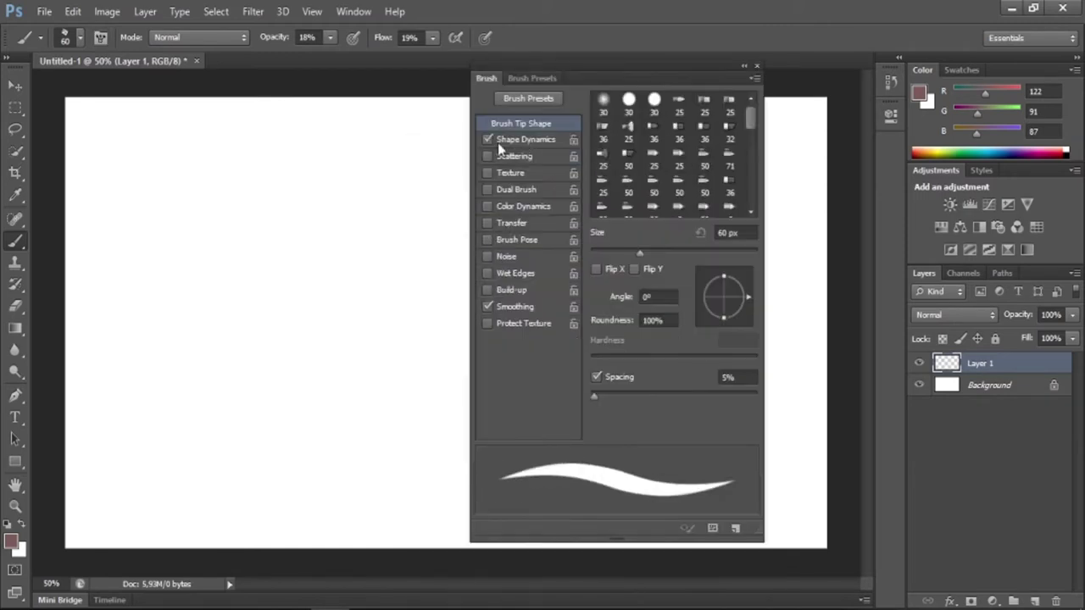
pyautogui.click(533, 141)
pyautogui.moveTo(603, 119); pyautogui.dragTo(640, 122)
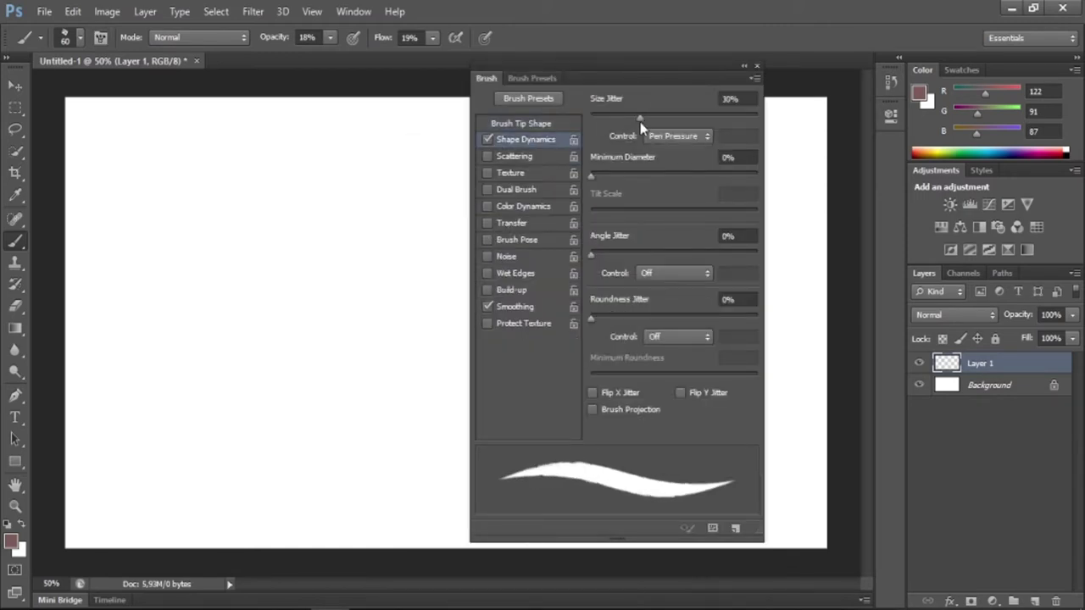
pyautogui.click(515, 156)
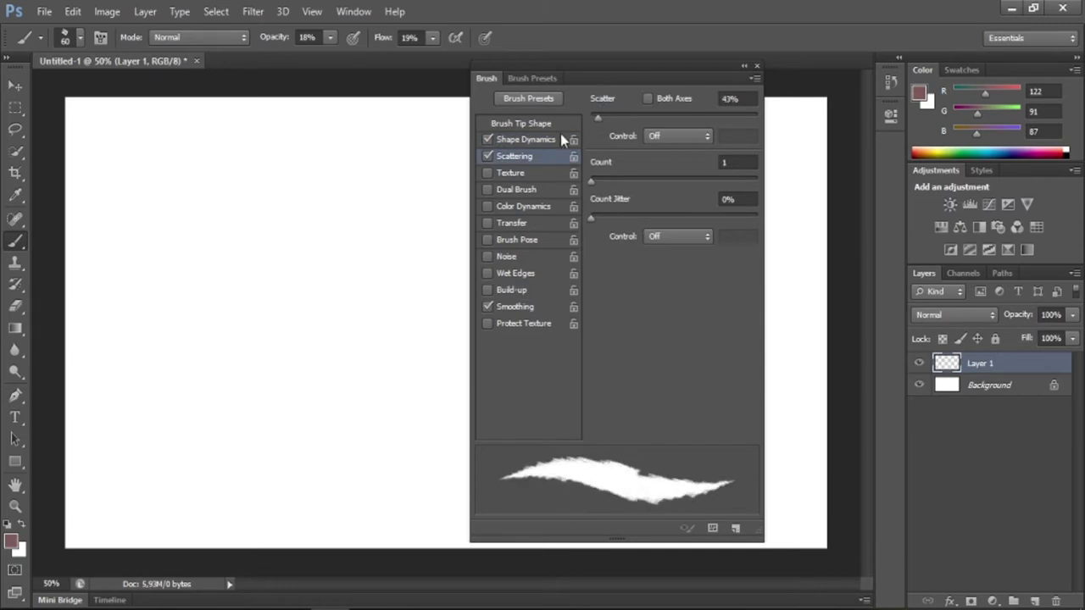
pyautogui.click(520, 123)
pyautogui.moveTo(725, 282); pyautogui.dragTo(746, 309)
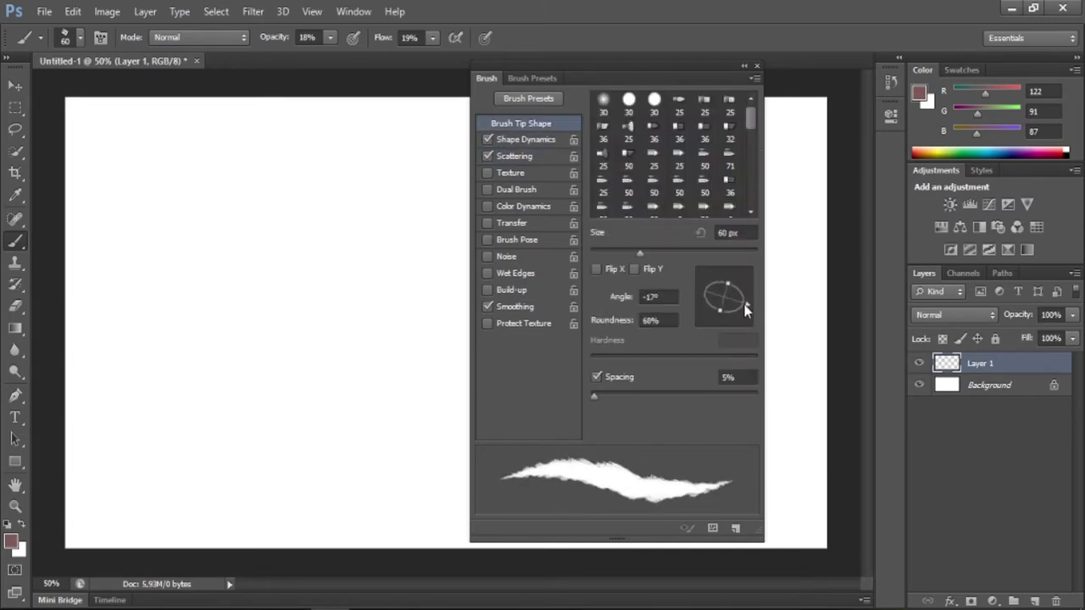
pyautogui.click(488, 223)
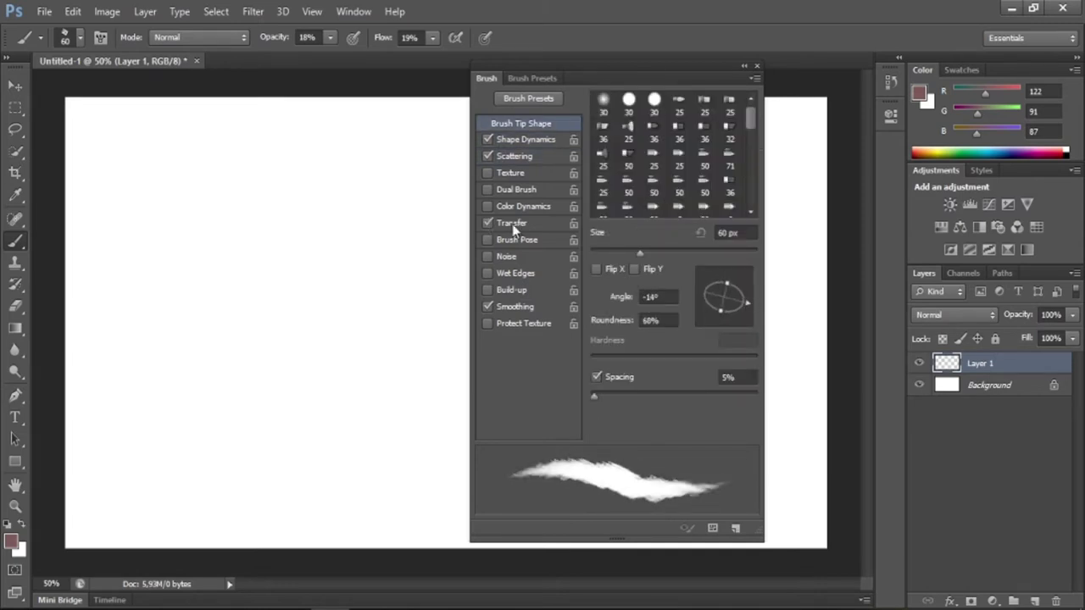
pyautogui.click(757, 67)
# Set the foreground colour to a dark navy blue.
pyautogui.click(11, 540)
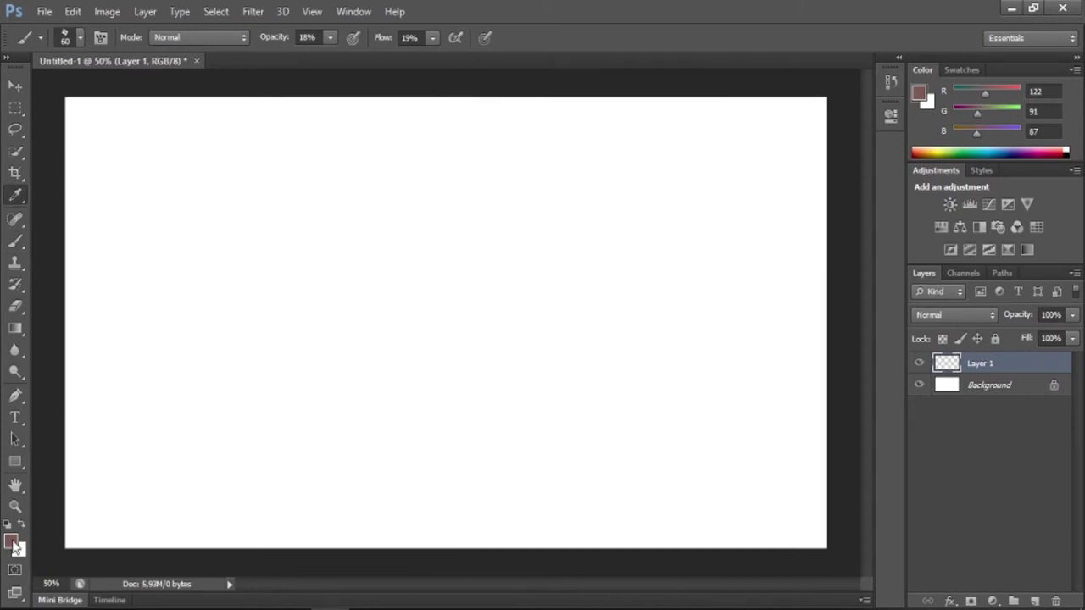
pyautogui.moveTo(822, 220); pyautogui.dragTo(819, 156)
pyautogui.click(794, 220)
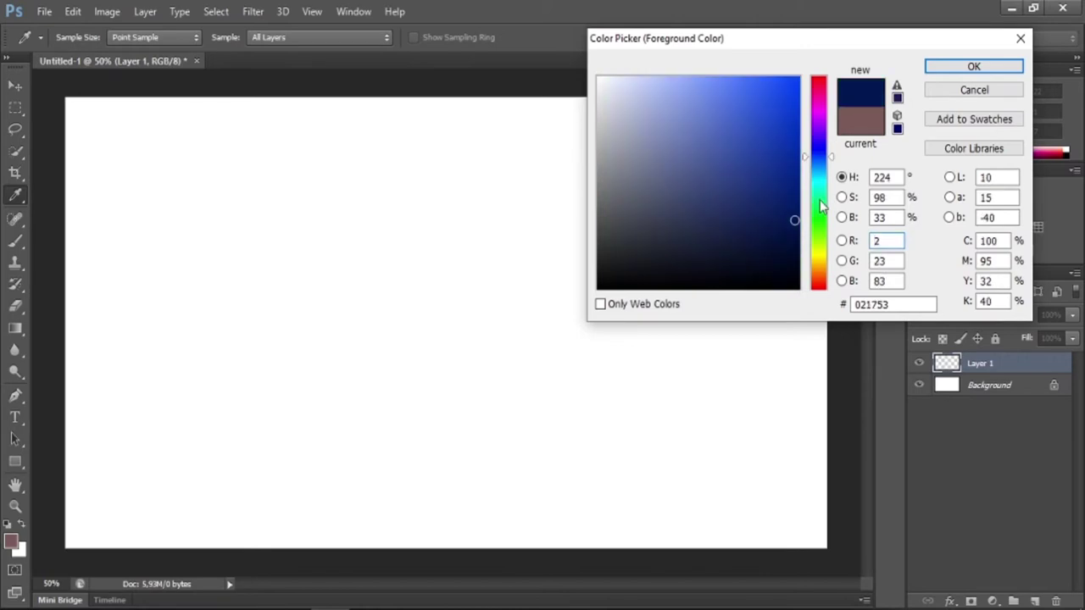
pyautogui.click(790, 232)
pyautogui.click(973, 67)
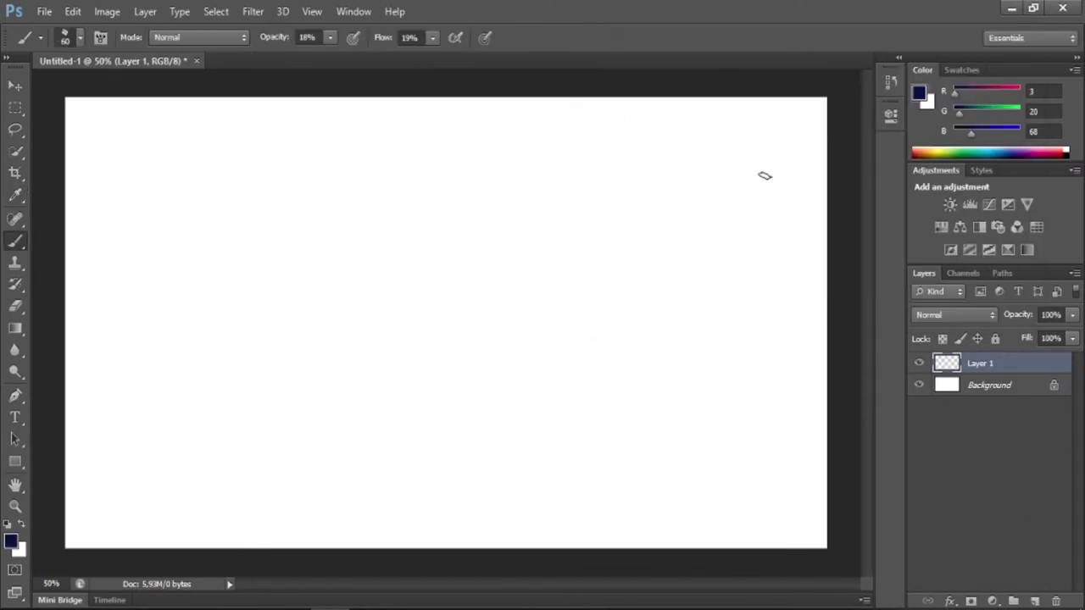
# Paint a solid navy blob at 100% opacity and flow near the top right, then add Layer 2.
pyautogui.click(737, 150)
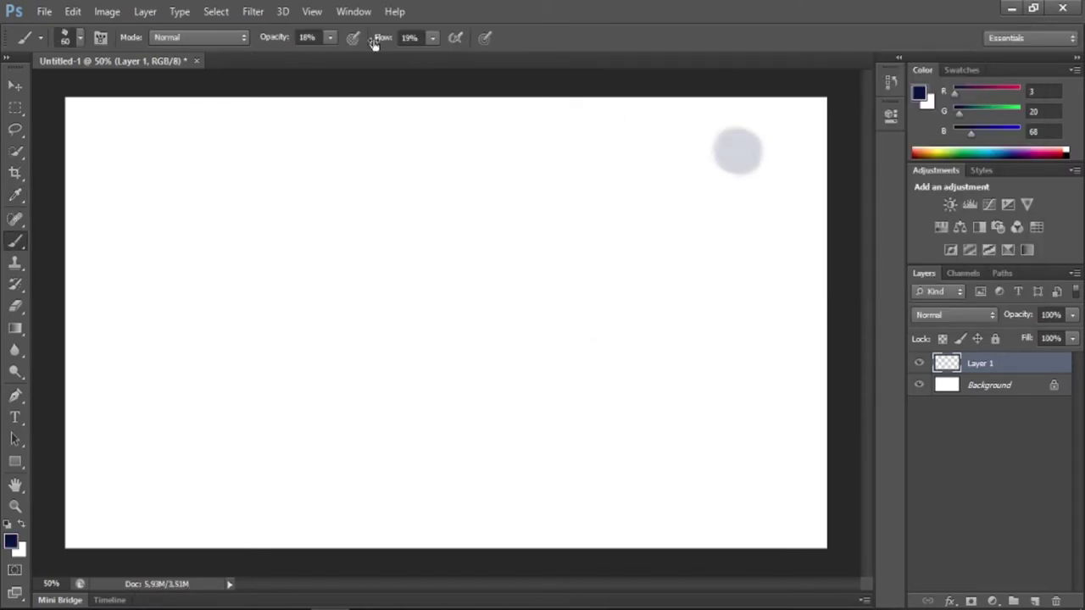
pyautogui.hotkey('ctrl', 'z')
pyautogui.hotkey('shift', '0')
pyautogui.press('0')
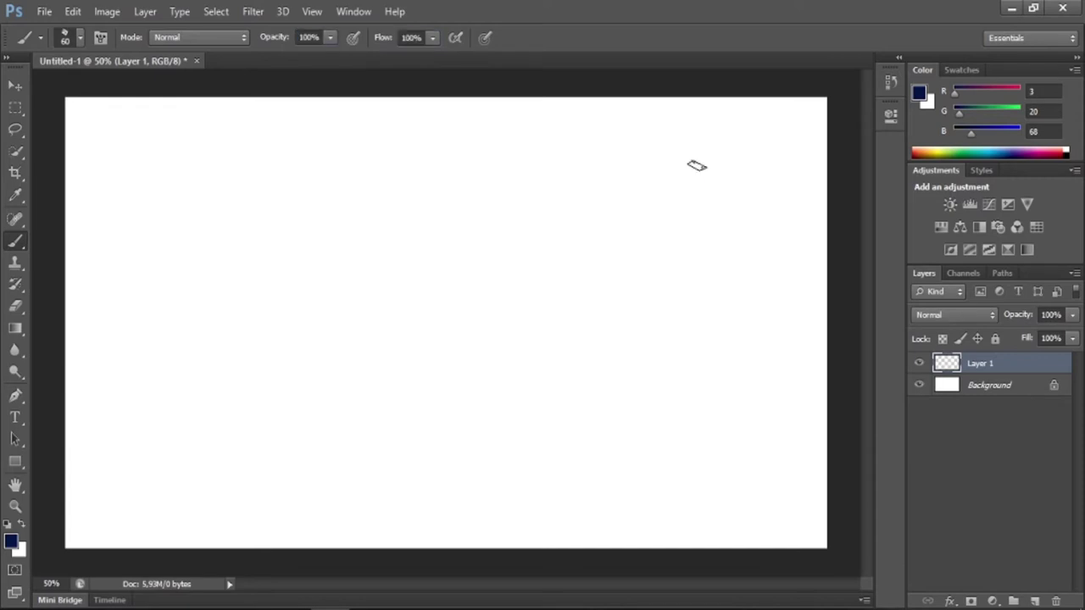
pyautogui.moveTo(696, 166); pyautogui.dragTo(731, 165)
pyautogui.click(1035, 601)
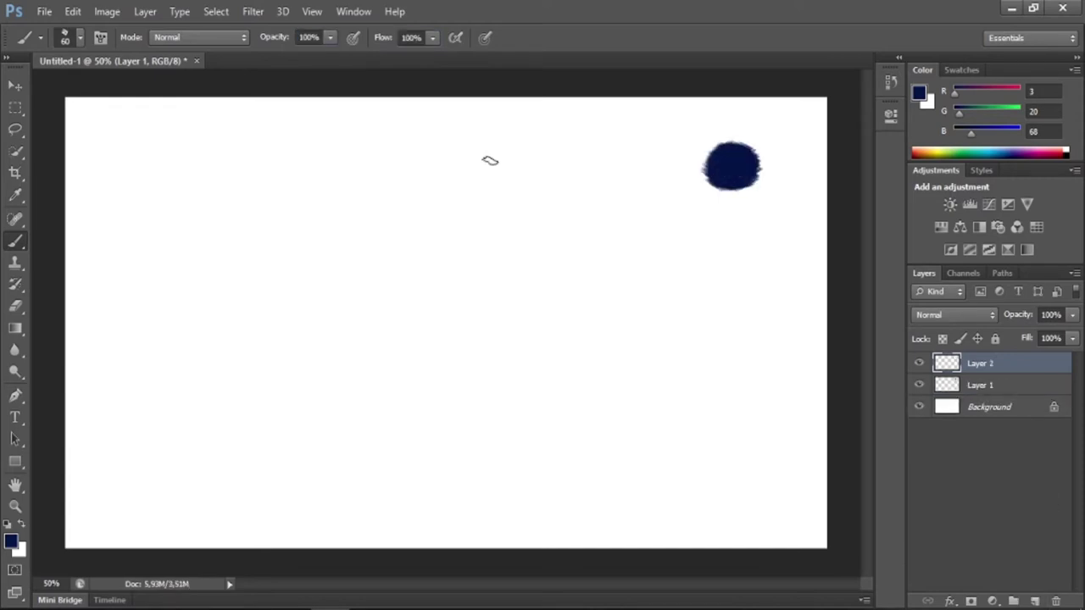
# Flatten the brush tip further and paint the top of the pine tree.
pyautogui.click(102, 37)
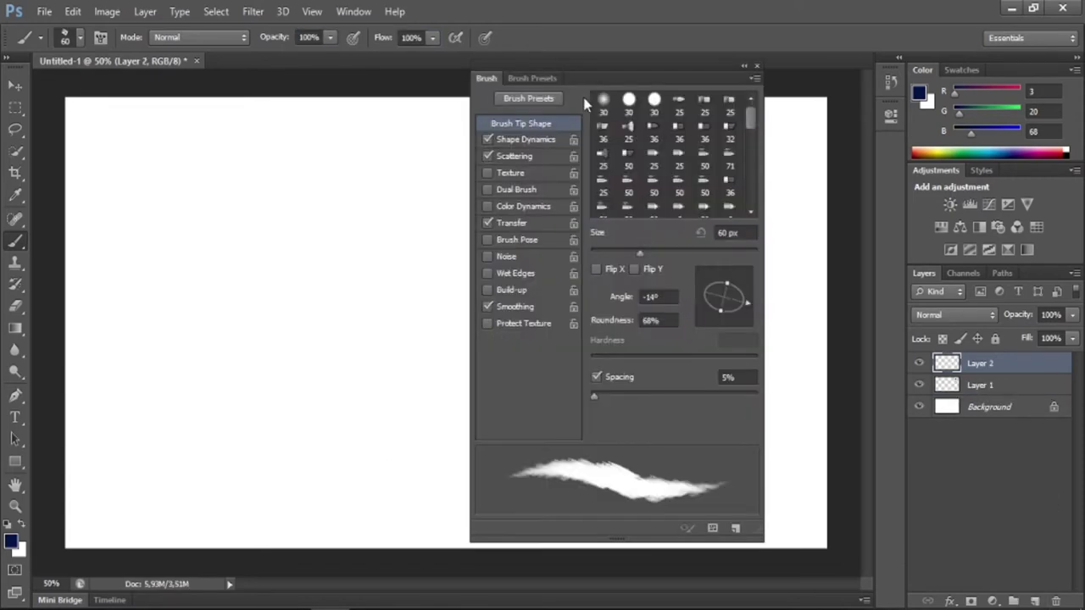
pyautogui.moveTo(508, 66); pyautogui.dragTo(83, 66)
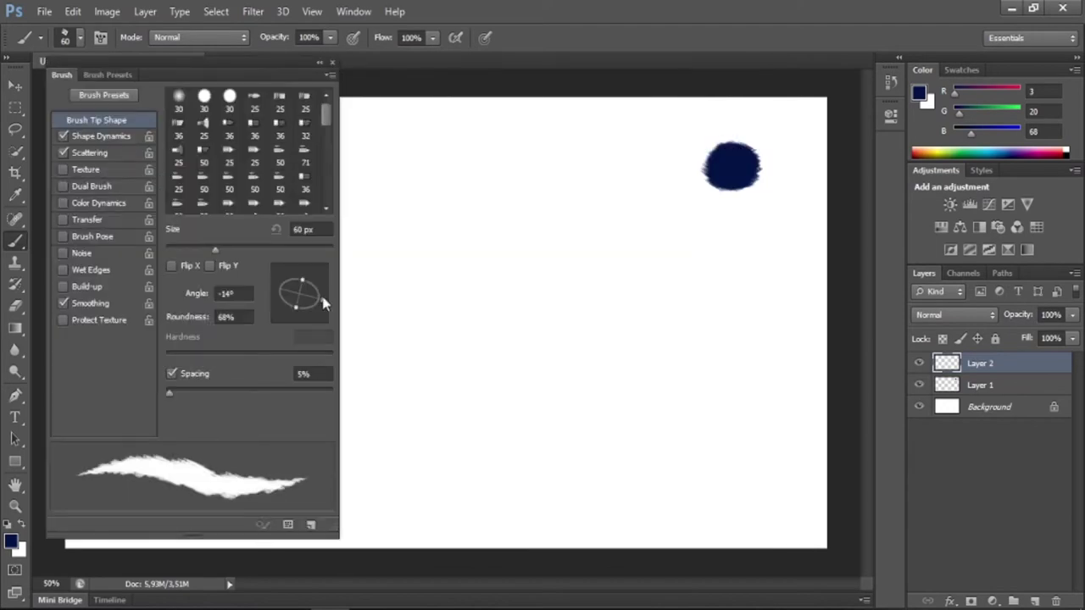
pyautogui.moveTo(322, 303); pyautogui.dragTo(325, 295)
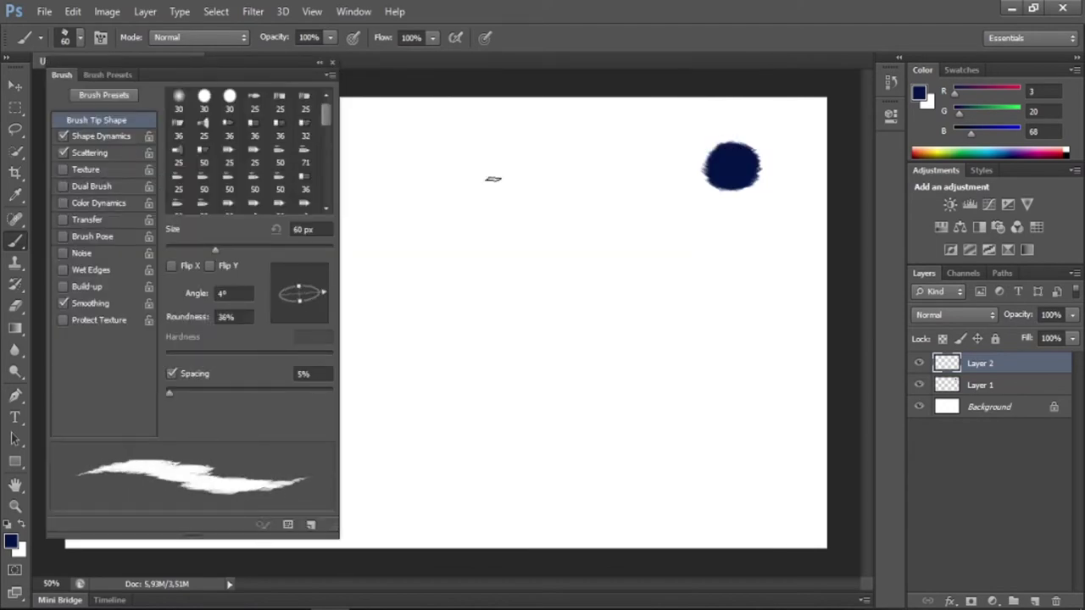
pyautogui.moveTo(506, 159)
pyautogui.mouseDown()
pyautogui.moveTo(483, 168)
pyautogui.moveTo(525, 180)
pyautogui.moveTo(500, 156)
pyautogui.moveTo(488, 188)
pyautogui.moveTo(517, 190)
pyautogui.moveTo(428, 201)
pyautogui.moveTo(572, 203)
pyautogui.moveTo(398, 218)
pyautogui.moveTo(513, 218)
pyautogui.moveTo(442, 209)
pyautogui.mouseUp()
# Raise size jitter to 68% and widen the tree's lower branches.
pyautogui.click(100, 136)
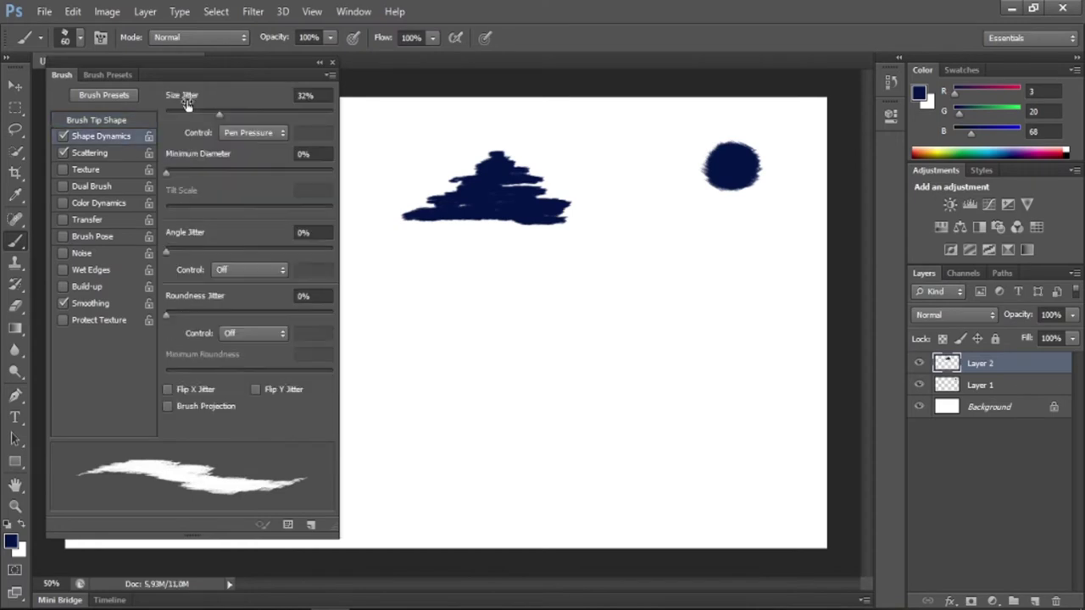
pyautogui.moveTo(170, 113); pyautogui.dragTo(278, 112)
pyautogui.moveTo(543, 222); pyautogui.dragTo(441, 225)
pyautogui.moveTo(594, 219); pyautogui.dragTo(400, 226)
pyautogui.moveTo(491, 229)
pyautogui.mouseDown()
pyautogui.moveTo(394, 241)
pyautogui.moveTo(559, 240)
pyautogui.mouseUp()
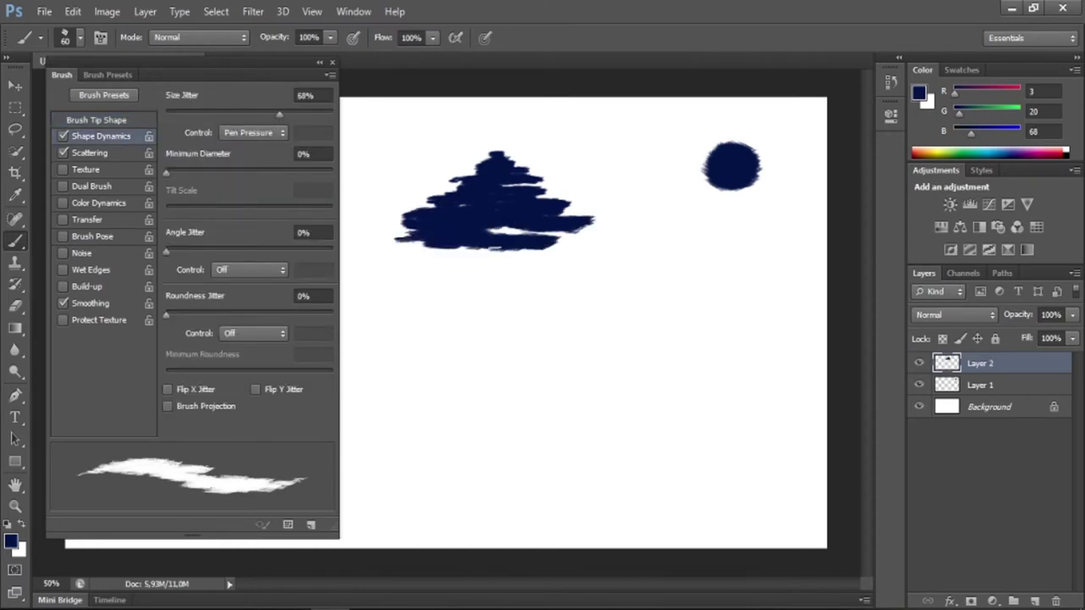
pyautogui.moveTo(466, 255)
pyautogui.mouseDown()
pyautogui.moveTo(568, 234)
pyautogui.moveTo(403, 254)
pyautogui.moveTo(580, 280)
pyautogui.moveTo(597, 270)
pyautogui.moveTo(356, 297)
pyautogui.moveTo(562, 298)
pyautogui.moveTo(351, 326)
pyautogui.moveTo(644, 333)
pyautogui.moveTo(356, 339)
pyautogui.moveTo(657, 339)
pyautogui.moveTo(398, 364)
pyautogui.moveTo(577, 380)
pyautogui.moveTo(477, 392)
pyautogui.moveTo(360, 356)
pyautogui.moveTo(344, 335)
pyautogui.mouseUp()
# Extend and fill the tree's base, then refine the treetop and edges with a 100 px brush.
pyautogui.moveTo(543, 381)
pyautogui.mouseDown()
pyautogui.moveTo(661, 373)
pyautogui.moveTo(364, 399)
pyautogui.moveTo(560, 428)
pyautogui.mouseUp()
pyautogui.moveTo(356, 432); pyautogui.dragTo(602, 423)
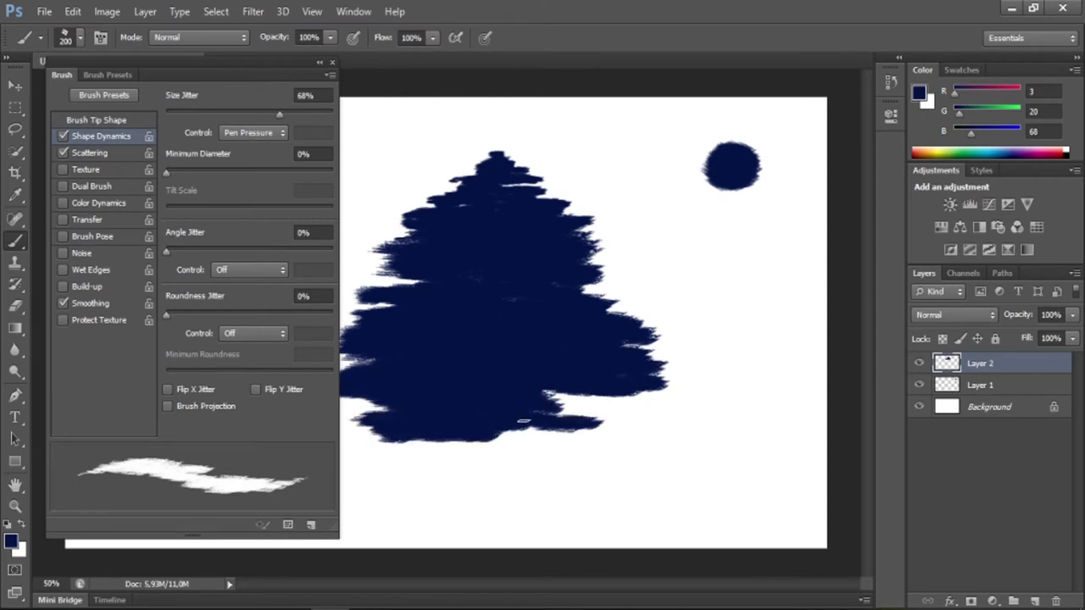
pyautogui.moveTo(517, 428); pyautogui.dragTo(635, 406)
pyautogui.moveTo(373, 415)
pyautogui.mouseDown()
pyautogui.moveTo(356, 428)
pyautogui.moveTo(686, 427)
pyautogui.moveTo(475, 445)
pyautogui.moveTo(384, 439)
pyautogui.moveTo(601, 453)
pyautogui.moveTo(364, 478)
pyautogui.moveTo(343, 458)
pyautogui.moveTo(636, 474)
pyautogui.moveTo(412, 473)
pyautogui.moveTo(500, 479)
pyautogui.mouseUp()
pyautogui.moveTo(398, 479)
pyautogui.mouseDown()
pyautogui.moveTo(581, 474)
pyautogui.moveTo(566, 468)
pyautogui.mouseUp()
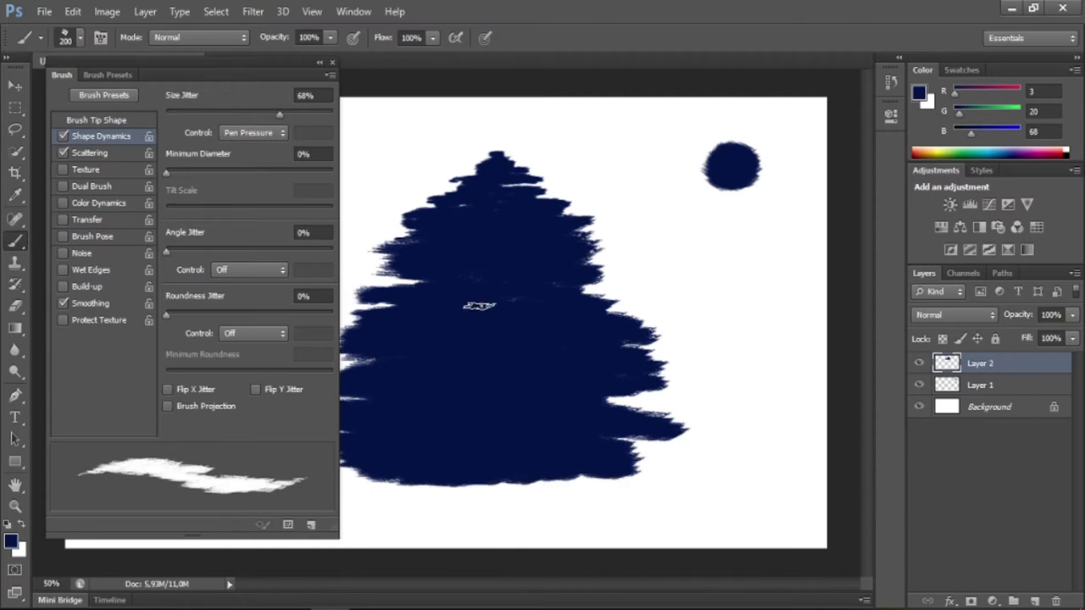
pyautogui.press('[')
pyautogui.press('[')
pyautogui.press('[')
pyautogui.moveTo(495, 161)
pyautogui.mouseDown()
pyautogui.moveTo(499, 139)
pyautogui.moveTo(492, 167)
pyautogui.moveTo(457, 174)
pyautogui.moveTo(424, 203)
pyautogui.moveTo(407, 237)
pyautogui.moveTo(425, 288)
pyautogui.moveTo(364, 280)
pyautogui.mouseUp()
pyautogui.moveTo(580, 288)
pyautogui.mouseDown()
pyautogui.moveTo(608, 269)
pyautogui.moveTo(646, 318)
pyautogui.moveTo(627, 386)
pyautogui.moveTo(657, 411)
pyautogui.mouseUp()
# With a 45 px brush, extend the tree's left side and peak.
pyautogui.press('[')
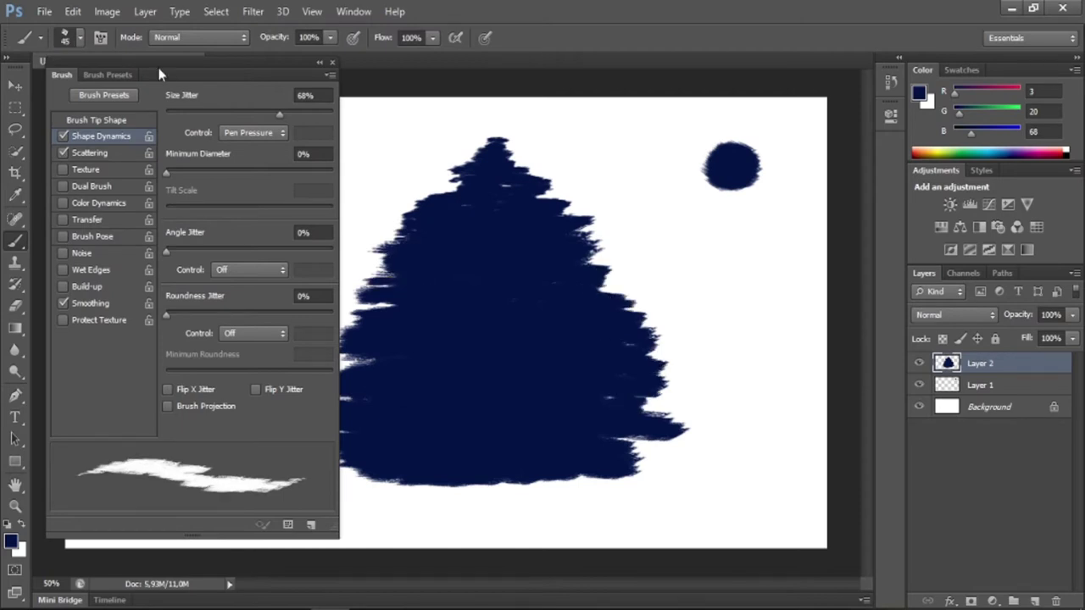
pyautogui.moveTo(186, 62); pyautogui.dragTo(75, 57)
pyautogui.moveTo(373, 309)
pyautogui.mouseDown()
pyautogui.moveTo(331, 347)
pyautogui.moveTo(363, 386)
pyautogui.mouseUp()
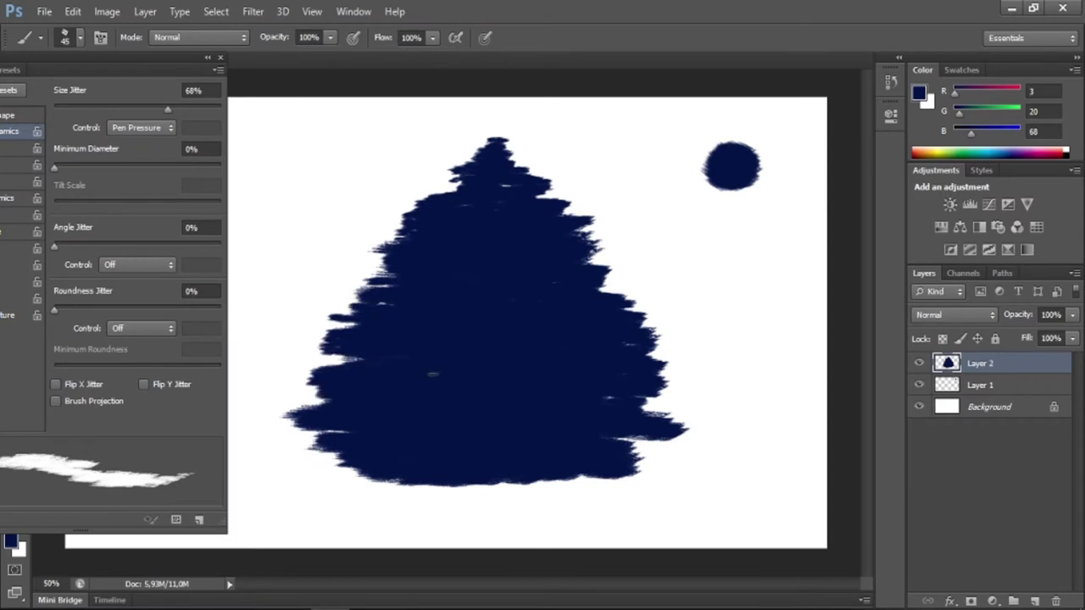
pyautogui.moveTo(454, 154); pyautogui.dragTo(492, 135)
# Narrow the tree horizontally to about 87% width.
pyautogui.press('v')
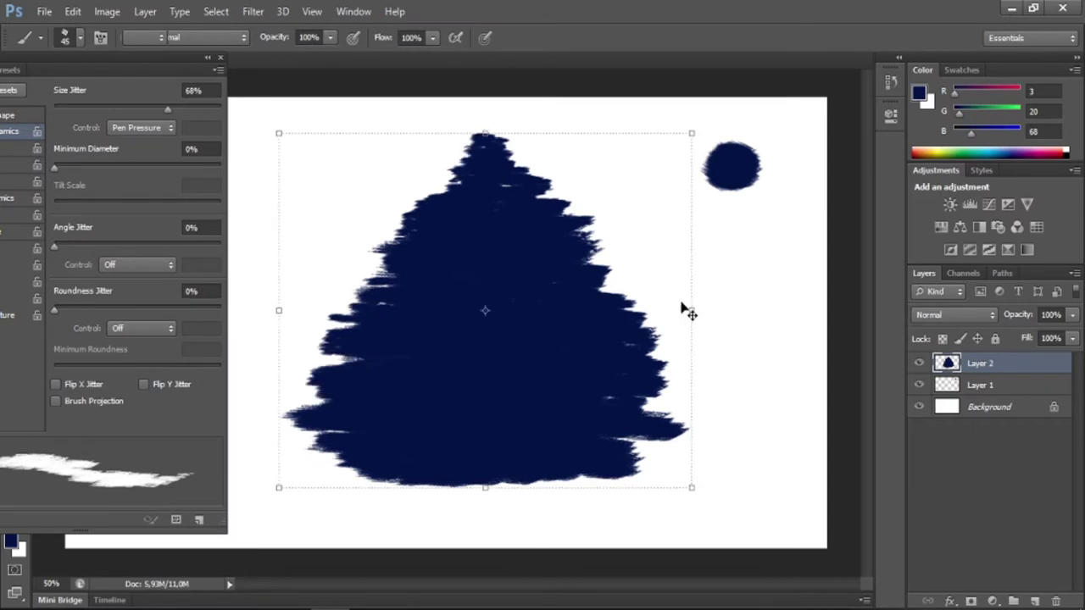
pyautogui.moveTo(691, 311); pyautogui.dragTo(642, 311)
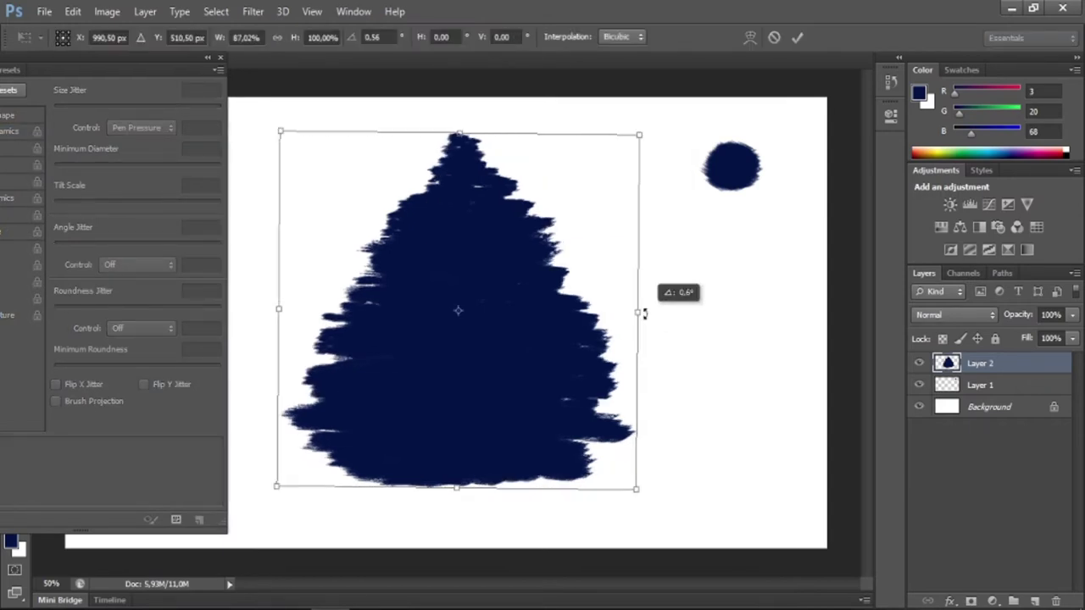
pyautogui.moveTo(551, 350); pyautogui.dragTo(547, 349)
pyautogui.press('Return')
# Add a new layer and set the paint colour to light blue 5f7ac8.
pyautogui.click(1035, 600)
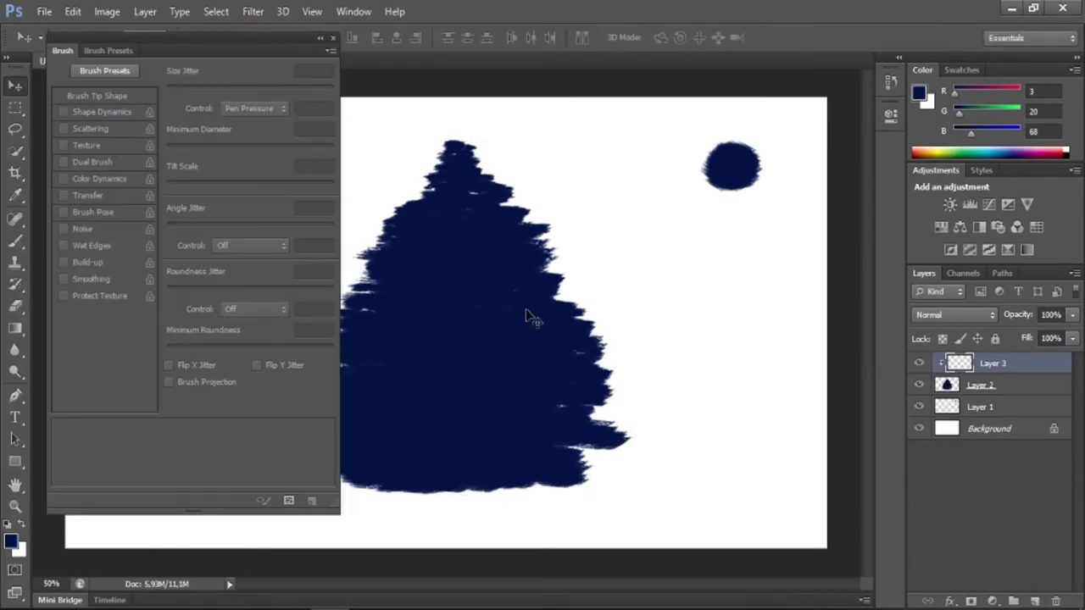
pyautogui.press('b')
pyautogui.click(12, 542)
pyautogui.click(703, 122)
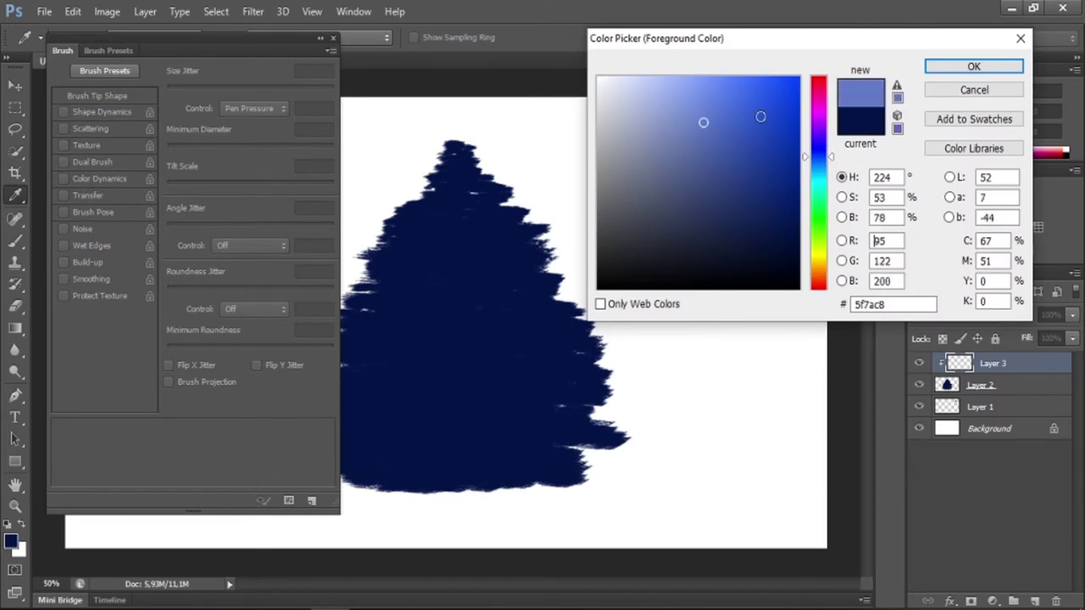
pyautogui.click(980, 67)
pyautogui.click(326, 40)
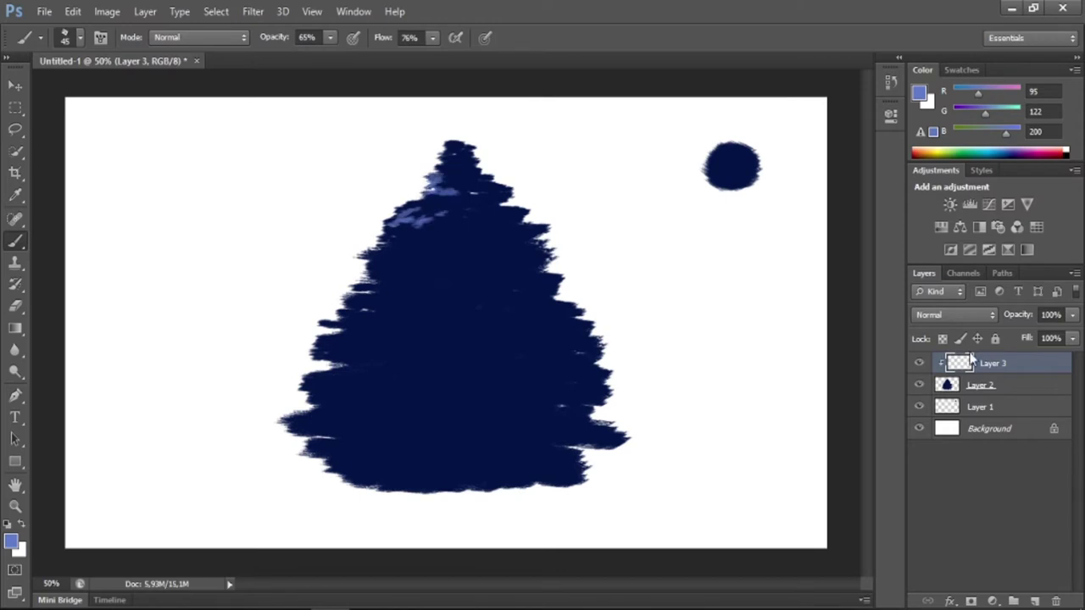
# Release the clipping mask, set flow to 51%, and brush light-blue highlights on the upper tree.
pyautogui.hotkey('ctrl', 'alt', 'g')
pyautogui.moveTo(408, 210); pyautogui.dragTo(383, 223)
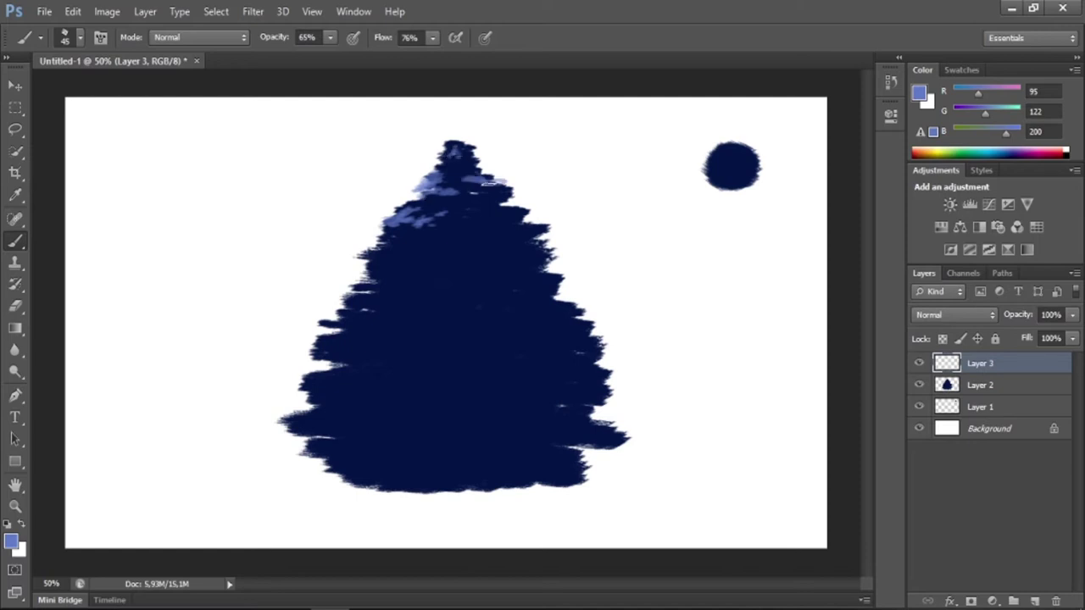
pyautogui.moveTo(383, 43); pyautogui.dragTo(279, 44)
pyautogui.moveTo(523, 229)
pyautogui.mouseDown()
pyautogui.moveTo(476, 225)
pyautogui.moveTo(449, 243)
pyautogui.mouseUp()
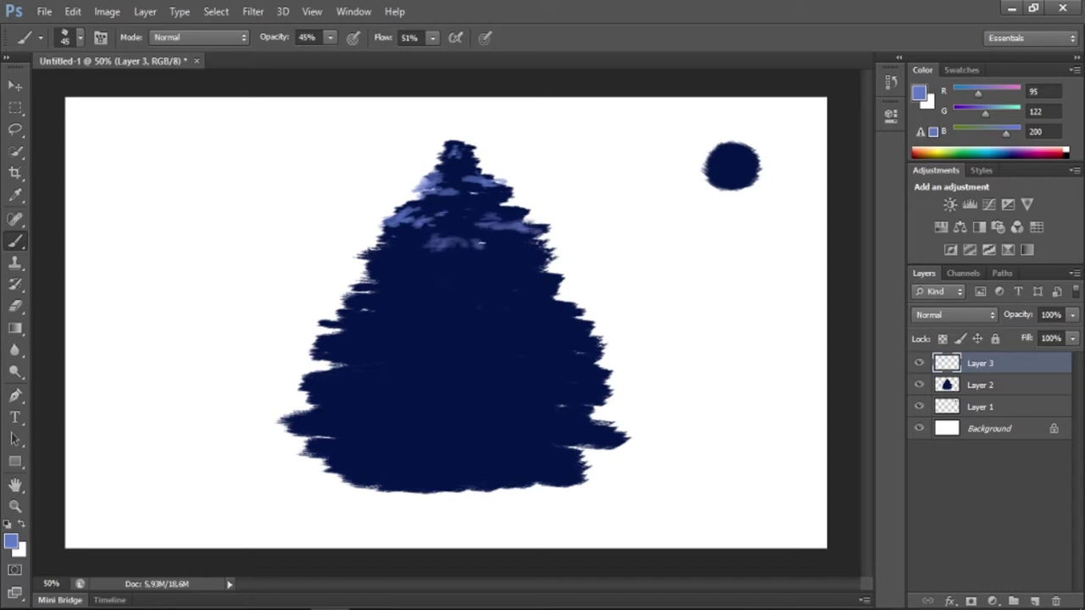
pyautogui.moveTo(373, 256); pyautogui.dragTo(402, 260)
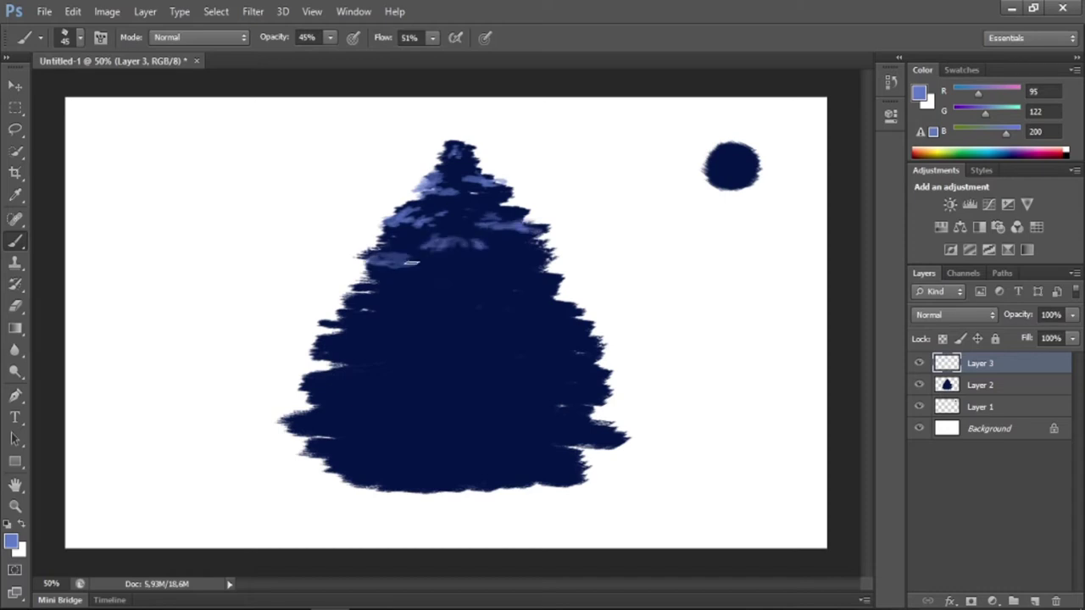
pyautogui.moveTo(542, 270)
pyautogui.mouseDown()
pyautogui.moveTo(512, 267)
pyautogui.moveTo(490, 283)
pyautogui.moveTo(569, 308)
pyautogui.mouseUp()
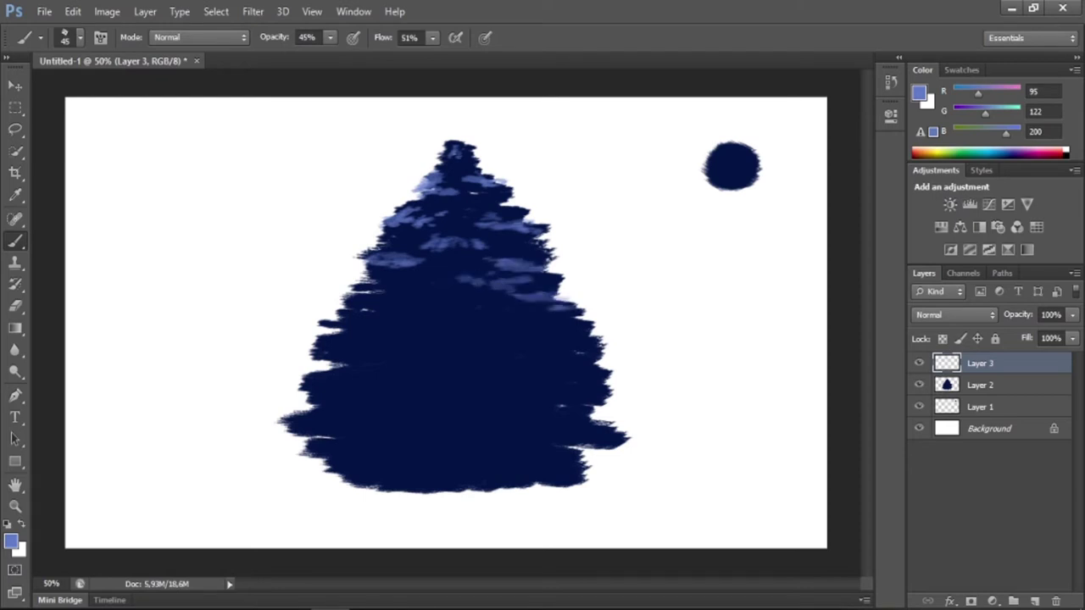
# Add light-blue highlights across the tree's middle and upper-left branches.
pyautogui.moveTo(381, 293)
pyautogui.mouseDown()
pyautogui.moveTo(361, 305)
pyautogui.moveTo(412, 297)
pyautogui.moveTo(404, 291)
pyautogui.mouseUp()
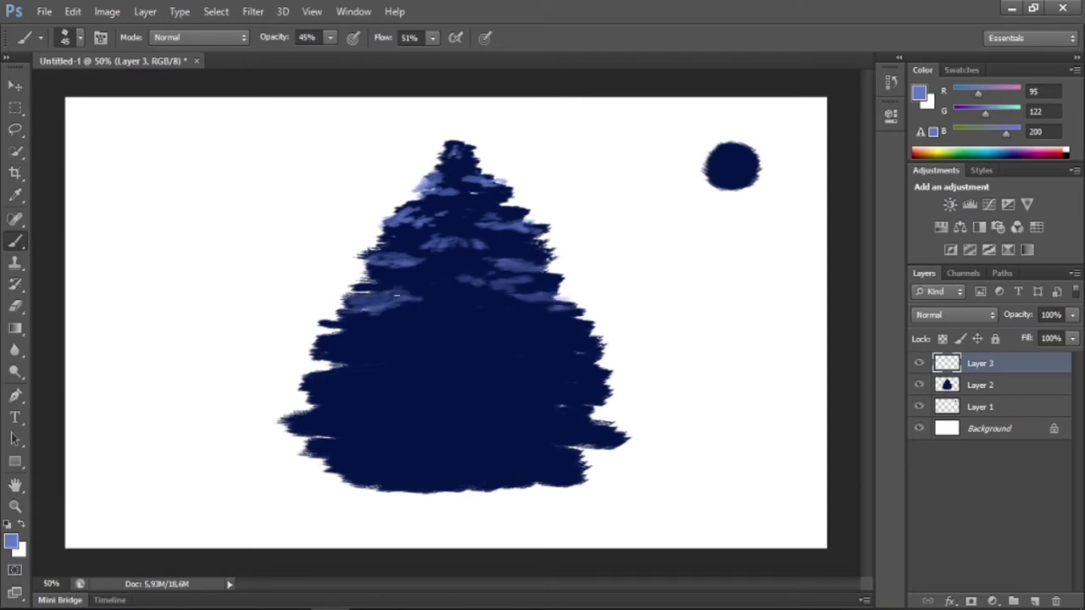
pyautogui.moveTo(355, 331); pyautogui.dragTo(407, 331)
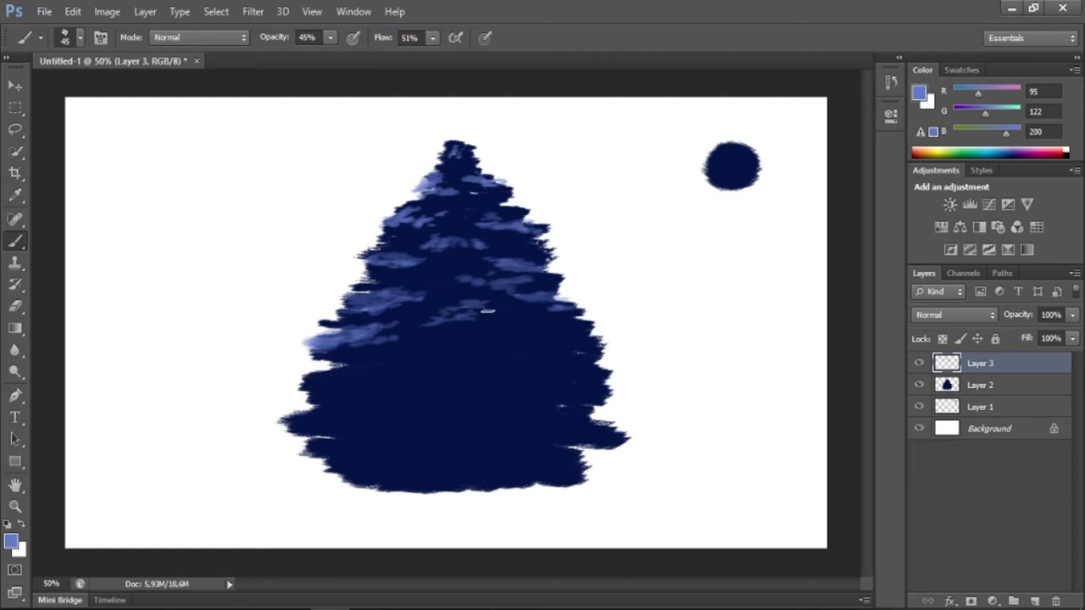
pyautogui.moveTo(488, 311); pyautogui.dragTo(585, 339)
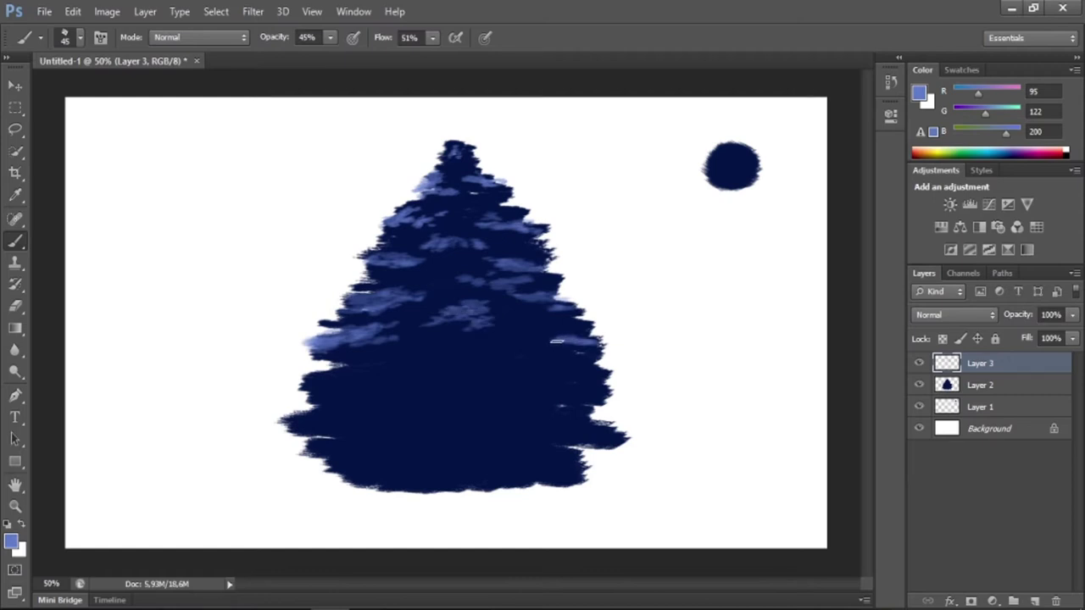
pyautogui.moveTo(519, 336)
pyautogui.mouseDown()
pyautogui.moveTo(564, 343)
pyautogui.moveTo(505, 332)
pyautogui.moveTo(454, 349)
pyautogui.moveTo(495, 364)
pyautogui.moveTo(402, 362)
pyautogui.moveTo(478, 362)
pyautogui.moveTo(463, 356)
pyautogui.mouseUp()
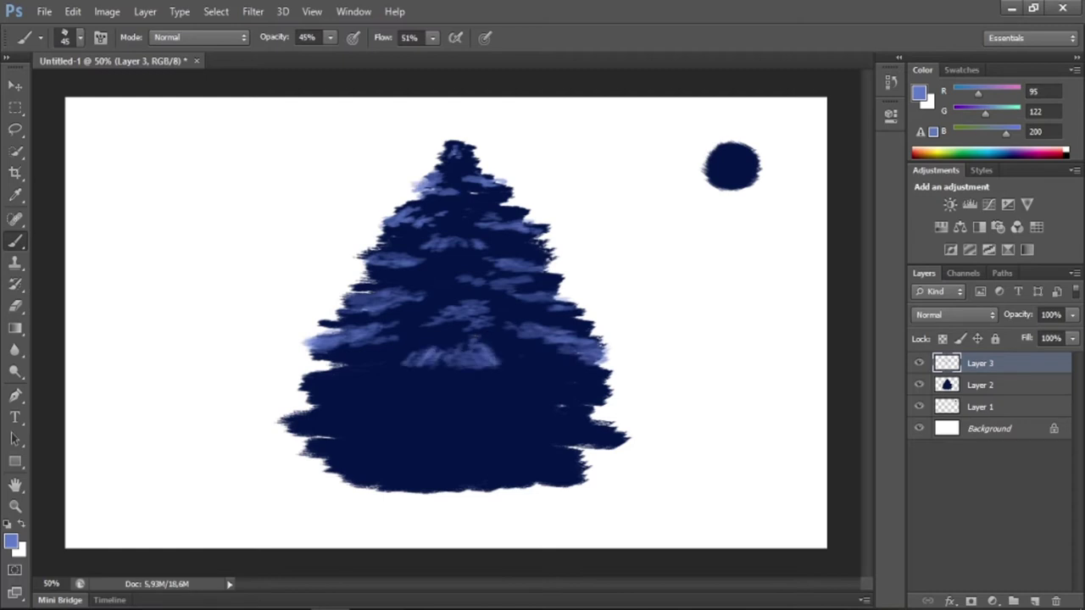
pyautogui.moveTo(449, 178)
pyautogui.mouseDown()
pyautogui.moveTo(372, 222)
pyautogui.moveTo(421, 224)
pyautogui.mouseUp()
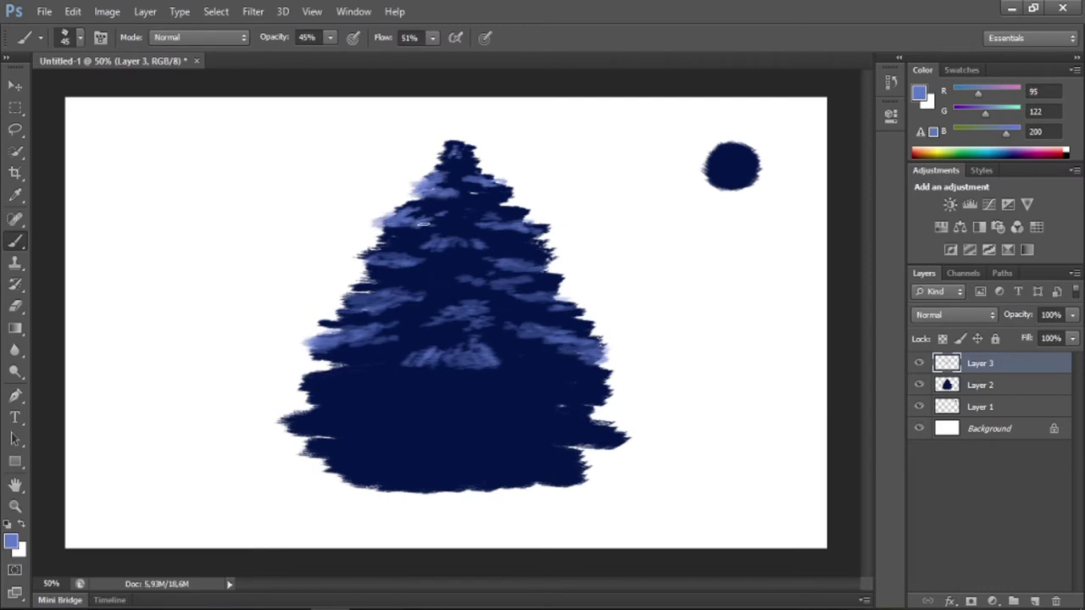
pyautogui.press('F5')
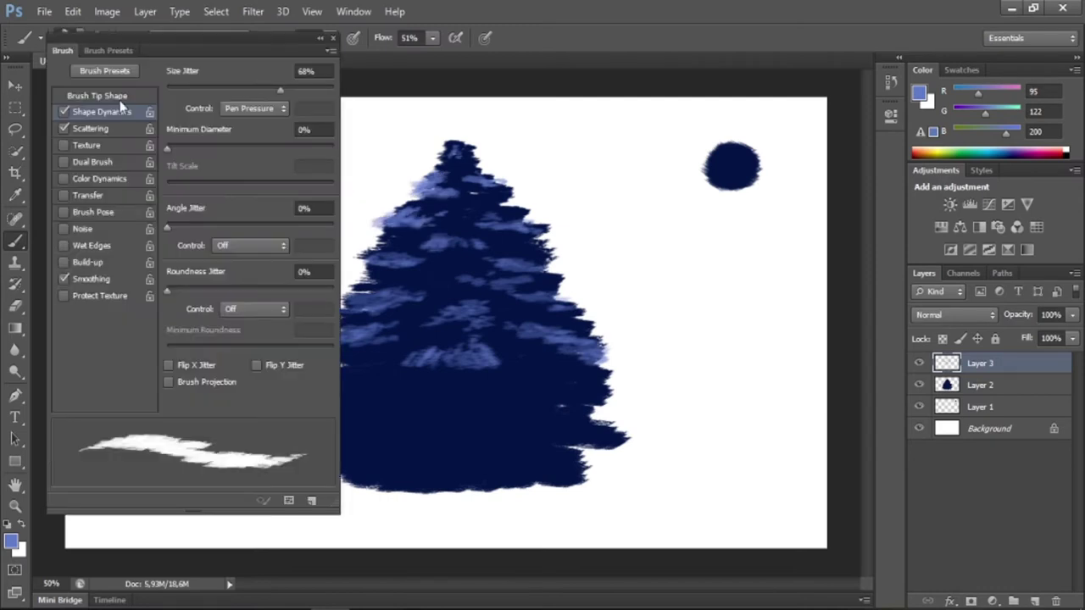
# Rotate the brush tip and paint light-blue snow on the tree's lower-right branches.
pyautogui.click(119, 98)
pyautogui.moveTo(294, 256); pyautogui.dragTo(284, 265)
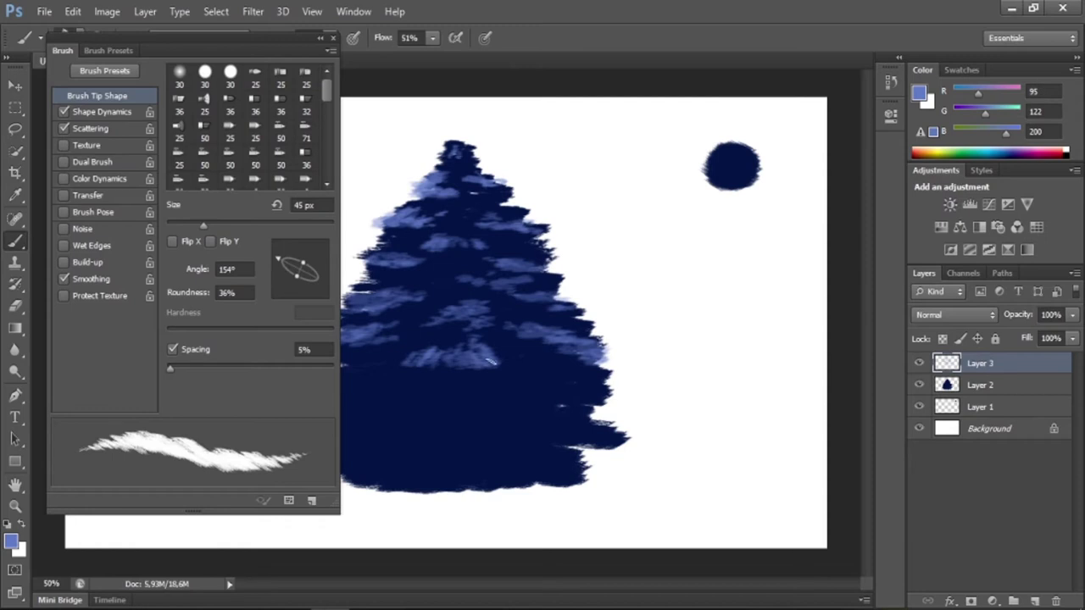
pyautogui.moveTo(586, 380)
pyautogui.mouseDown()
pyautogui.moveTo(535, 394)
pyautogui.moveTo(619, 398)
pyautogui.moveTo(521, 374)
pyautogui.moveTo(559, 398)
pyautogui.mouseUp()
pyautogui.moveTo(591, 454)
pyautogui.mouseDown()
pyautogui.moveTo(534, 429)
pyautogui.moveTo(623, 439)
pyautogui.moveTo(500, 417)
pyautogui.mouseUp()
pyautogui.moveTo(623, 440); pyautogui.dragTo(558, 426)
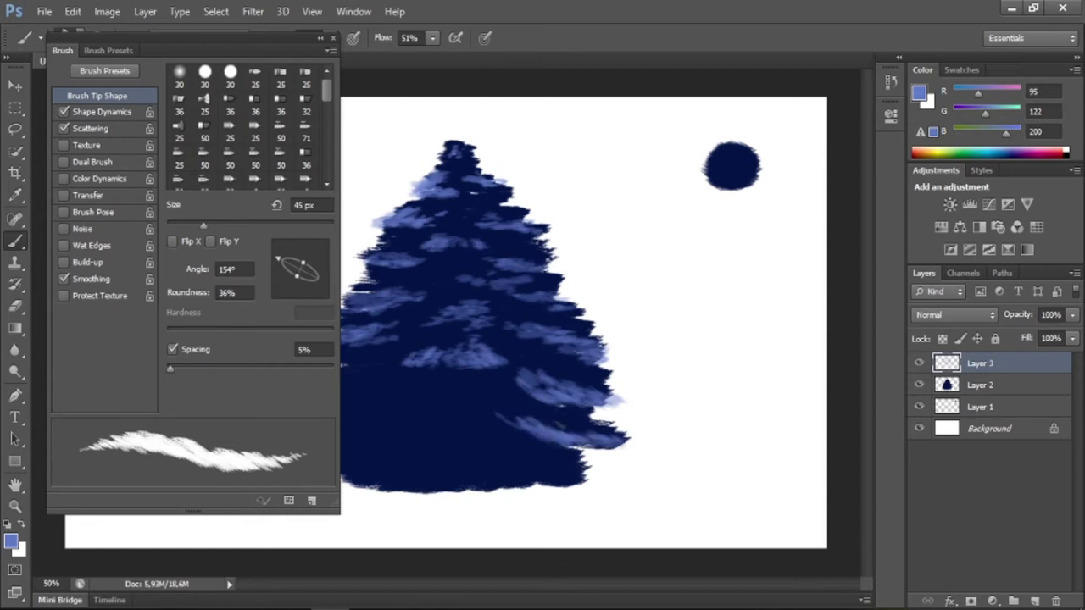
# Set the brush tip angle to -11° and paint snow along the tree's lower-left branches.
pyautogui.moveTo(278, 258); pyautogui.dragTo(323, 273)
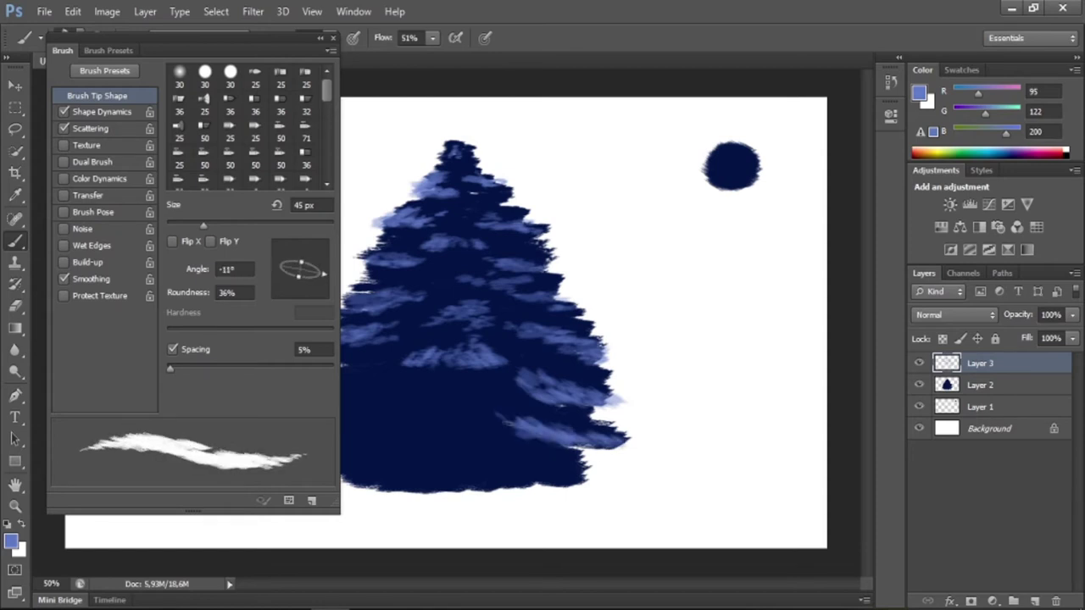
pyautogui.moveTo(219, 56); pyautogui.dragTo(173, 61)
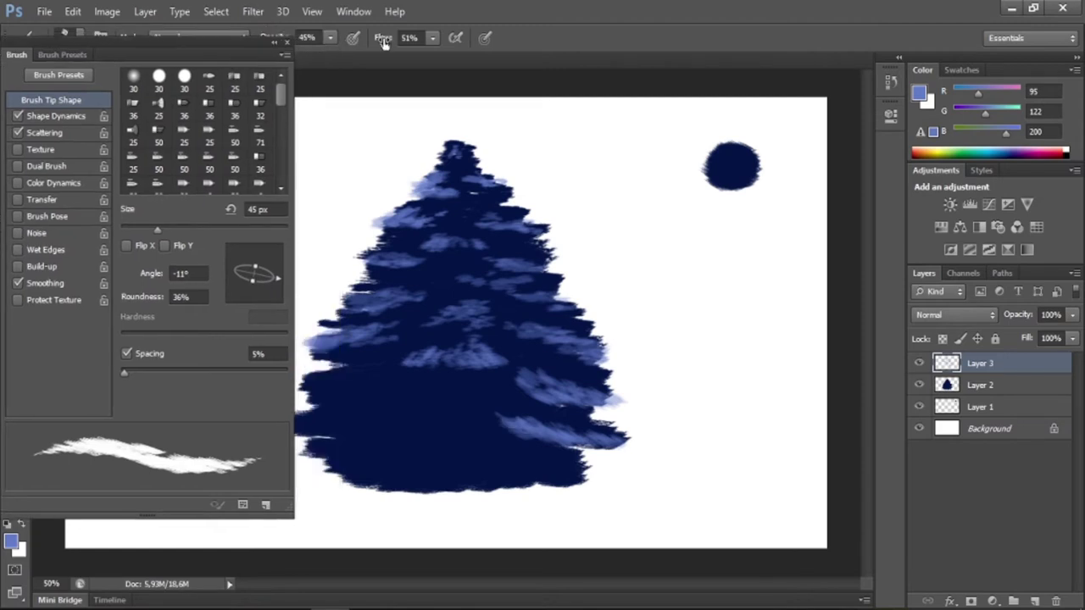
pyautogui.moveTo(366, 370)
pyautogui.mouseDown()
pyautogui.moveTo(313, 391)
pyautogui.moveTo(296, 387)
pyautogui.moveTo(313, 377)
pyautogui.moveTo(324, 428)
pyautogui.moveTo(297, 432)
pyautogui.mouseUp()
pyautogui.moveTo(373, 422); pyautogui.dragTo(295, 423)
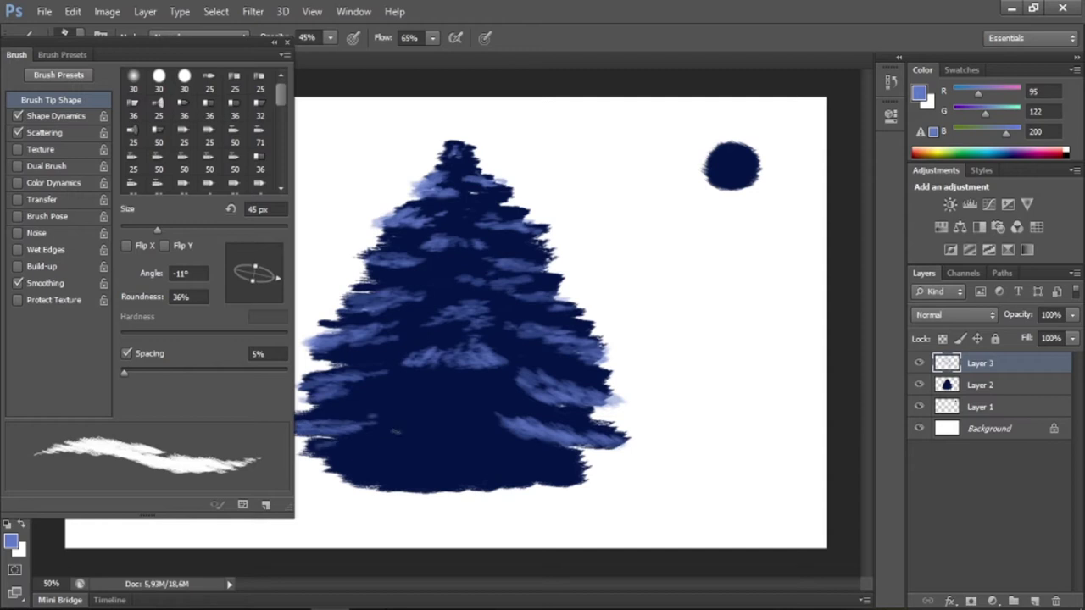
pyautogui.moveTo(364, 435); pyautogui.dragTo(322, 468)
pyautogui.moveTo(400, 422); pyautogui.dragTo(359, 432)
pyautogui.moveTo(431, 451)
pyautogui.mouseDown()
pyautogui.moveTo(361, 485)
pyautogui.moveTo(402, 456)
pyautogui.mouseUp()
# Add light-blue strokes across the tree's lower-middle, left and upper-middle branches.
pyautogui.moveTo(583, 462)
pyautogui.mouseDown()
pyautogui.moveTo(498, 469)
pyautogui.moveTo(471, 456)
pyautogui.moveTo(472, 466)
pyautogui.moveTo(521, 473)
pyautogui.mouseUp()
pyautogui.moveTo(483, 427)
pyautogui.mouseDown()
pyautogui.moveTo(408, 422)
pyautogui.moveTo(471, 419)
pyautogui.mouseUp()
pyautogui.moveTo(400, 369); pyautogui.dragTo(472, 375)
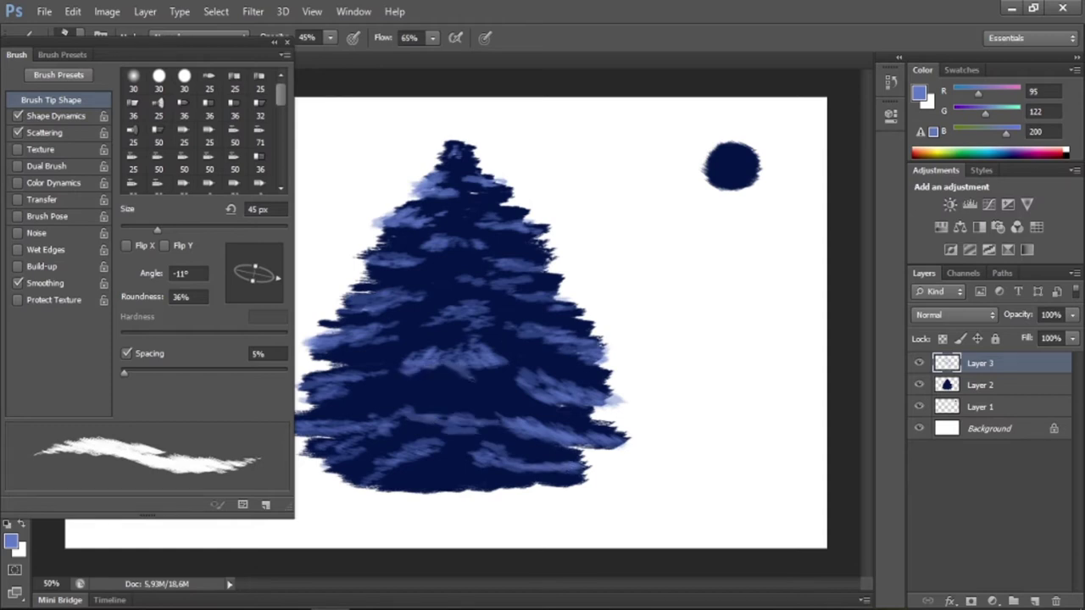
pyautogui.moveTo(371, 378)
pyautogui.mouseDown()
pyautogui.moveTo(302, 383)
pyautogui.moveTo(327, 387)
pyautogui.mouseUp()
pyautogui.moveTo(390, 339); pyautogui.dragTo(344, 344)
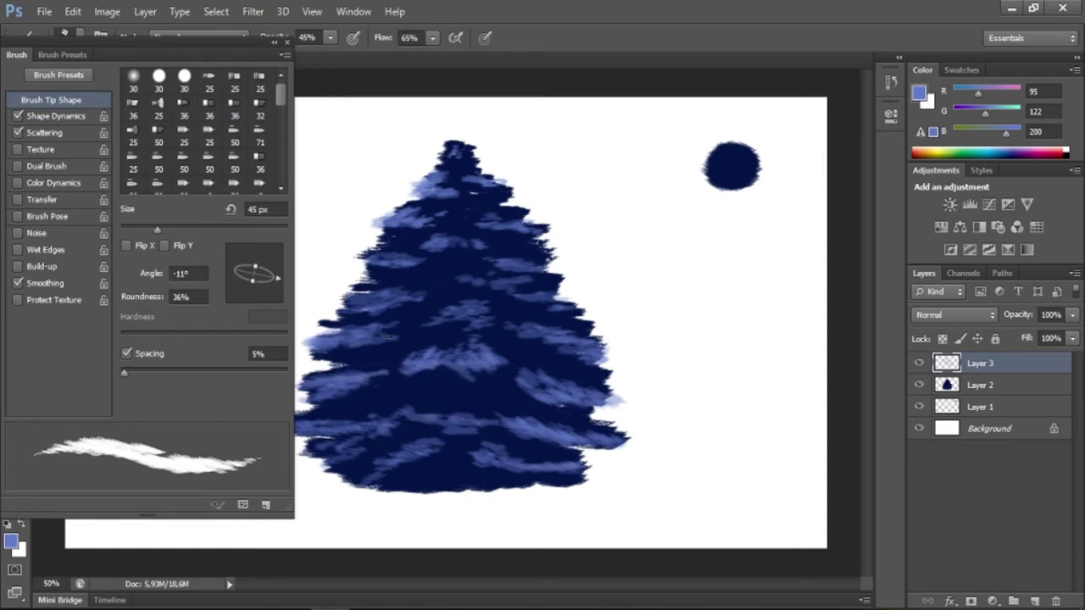
pyautogui.moveTo(424, 330); pyautogui.dragTo(373, 336)
pyautogui.moveTo(502, 278); pyautogui.dragTo(451, 281)
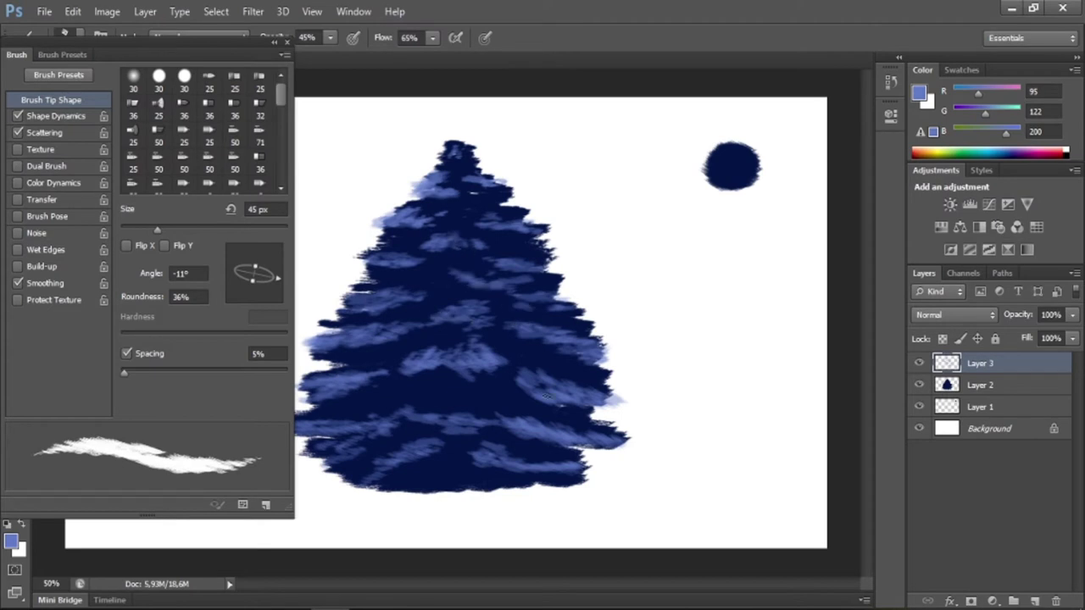
pyautogui.moveTo(279, 43); pyautogui.dragTo(350, 40)
# On a new layer, set the paint colour to pale blue b8c8f7 and stroke the tree's top-left.
pyautogui.click(1034, 600)
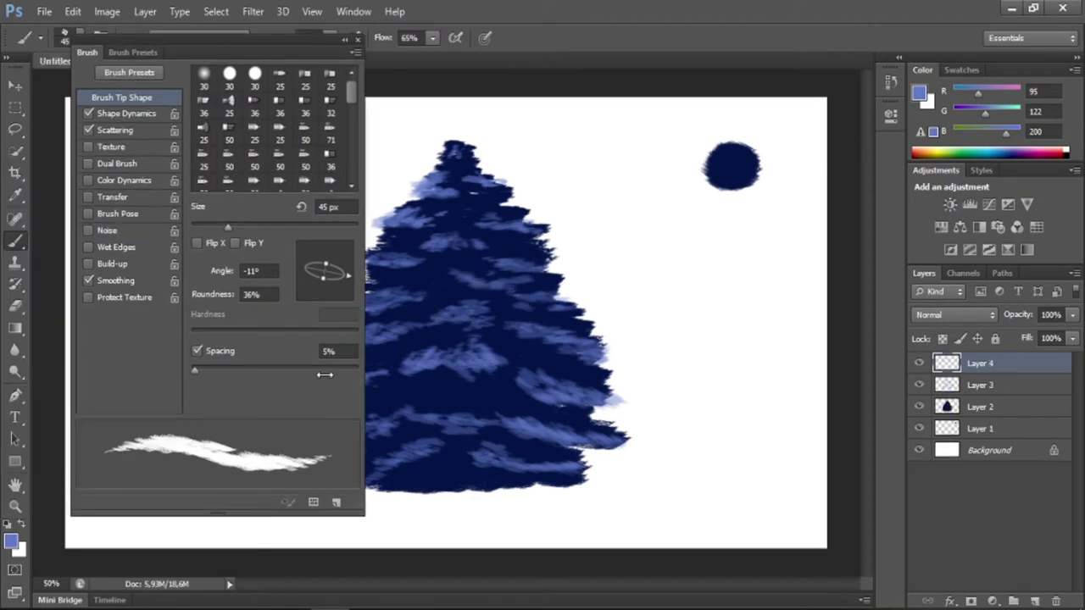
pyautogui.click(12, 542)
pyautogui.click(649, 83)
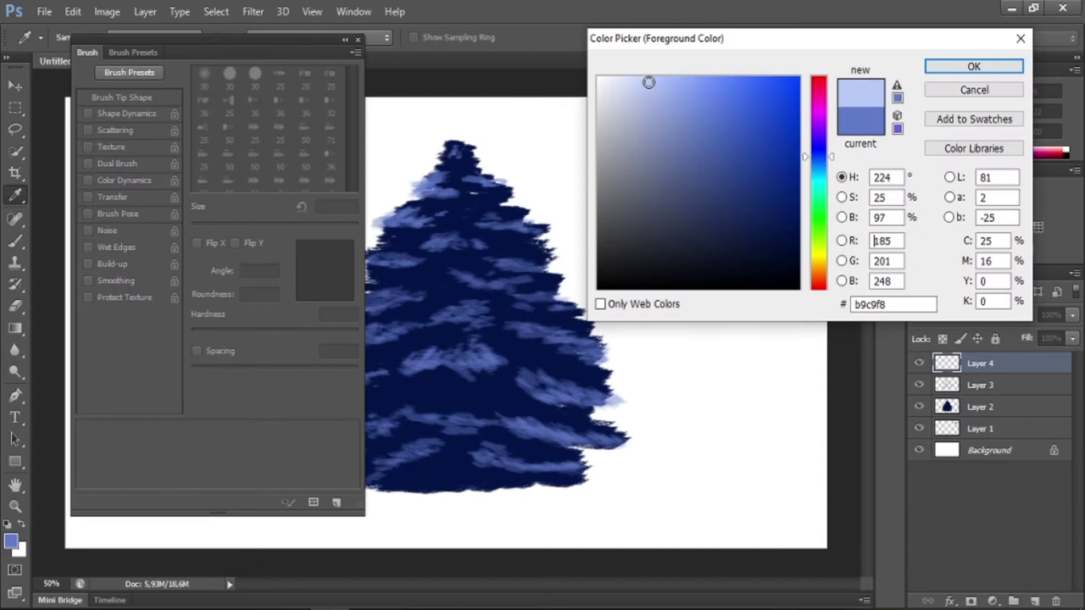
pyautogui.click(950, 69)
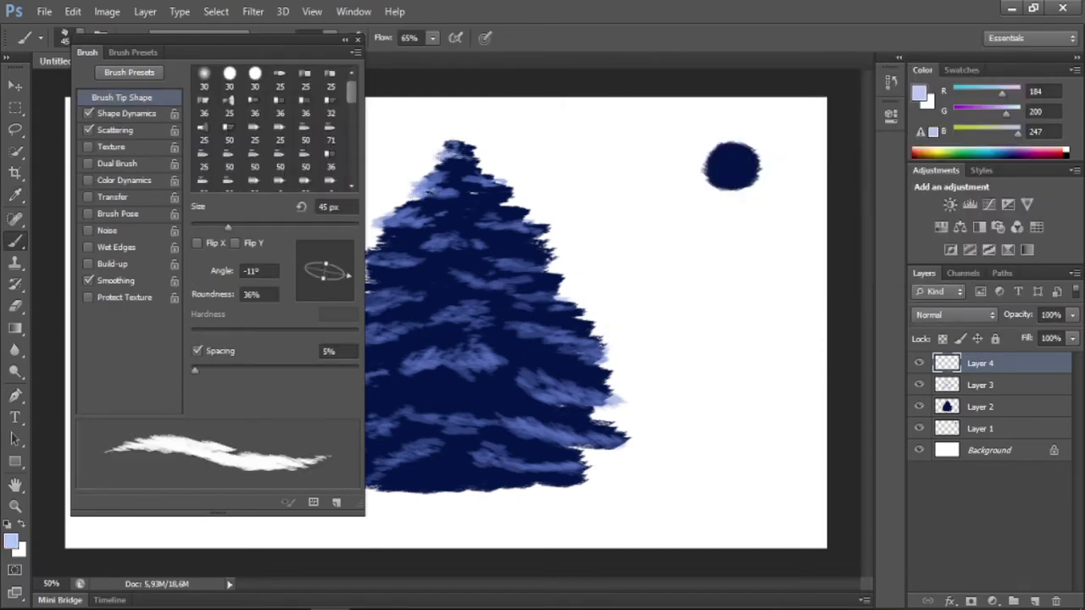
pyautogui.moveTo(420, 202); pyautogui.dragTo(433, 198)
# Set the brush tip to a -148° angle with 76% roundness and paint the upper tree.
pyautogui.moveTo(325, 263); pyautogui.dragTo(326, 272)
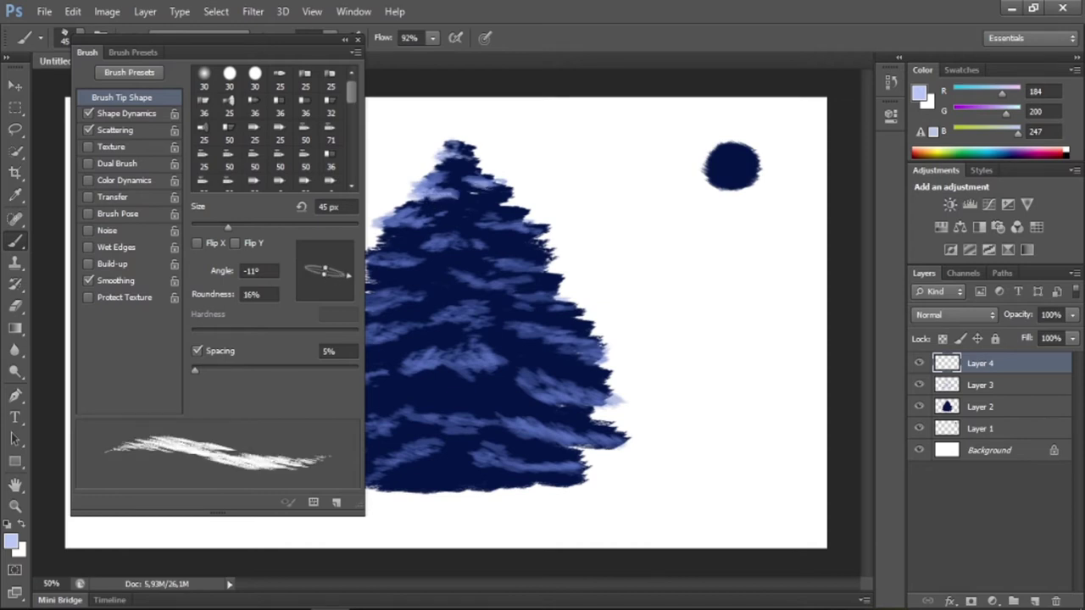
pyautogui.moveTo(349, 275); pyautogui.dragTo(320, 281)
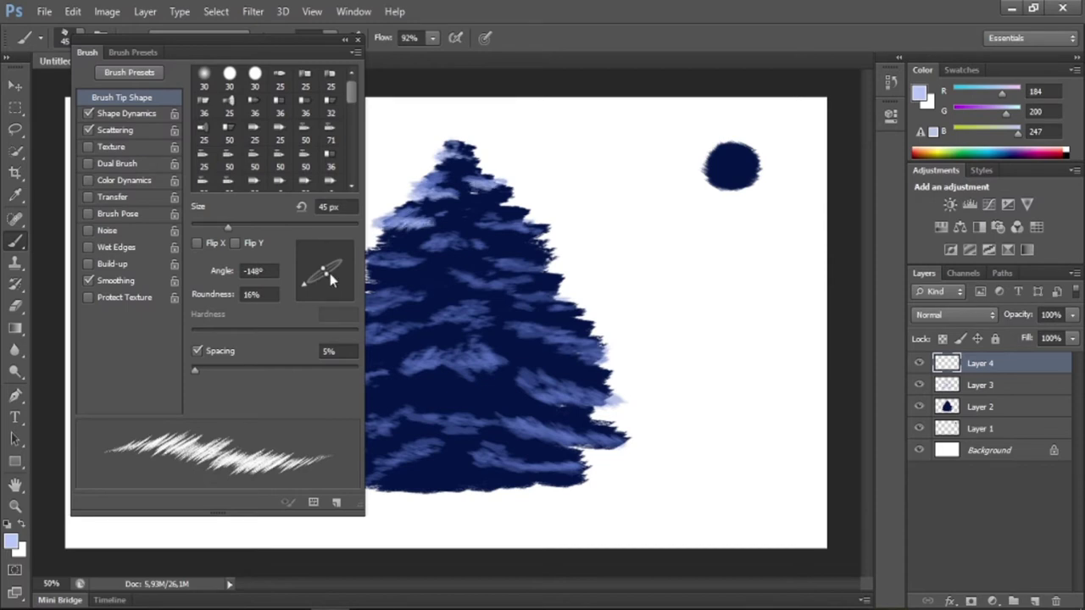
pyautogui.moveTo(331, 278); pyautogui.dragTo(333, 282)
pyautogui.moveTo(439, 245); pyautogui.dragTo(546, 224)
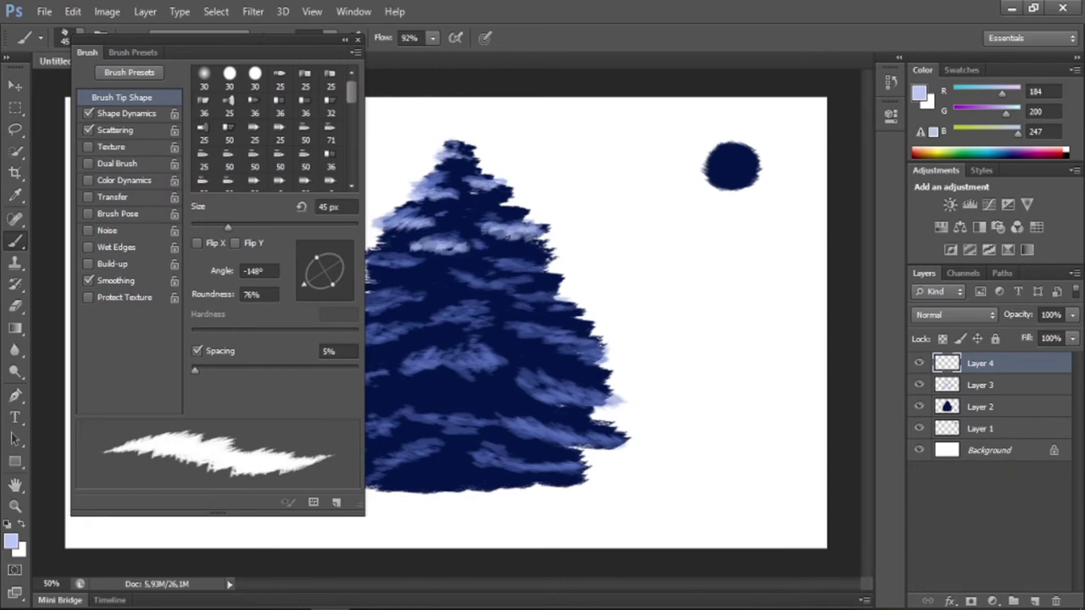
# Paint pale strokes along the tree's left and right edges and across its middle.
pyautogui.moveTo(415, 263); pyautogui.dragTo(370, 274)
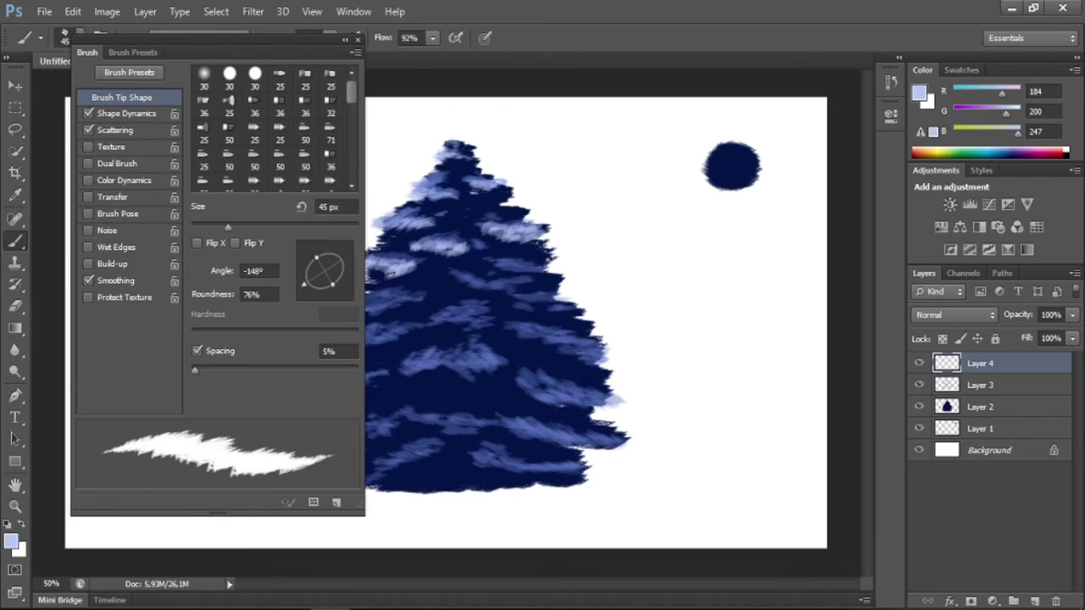
pyautogui.moveTo(388, 275); pyautogui.dragTo(368, 278)
pyautogui.moveTo(418, 224); pyautogui.dragTo(374, 227)
pyautogui.moveTo(493, 262); pyautogui.dragTo(559, 278)
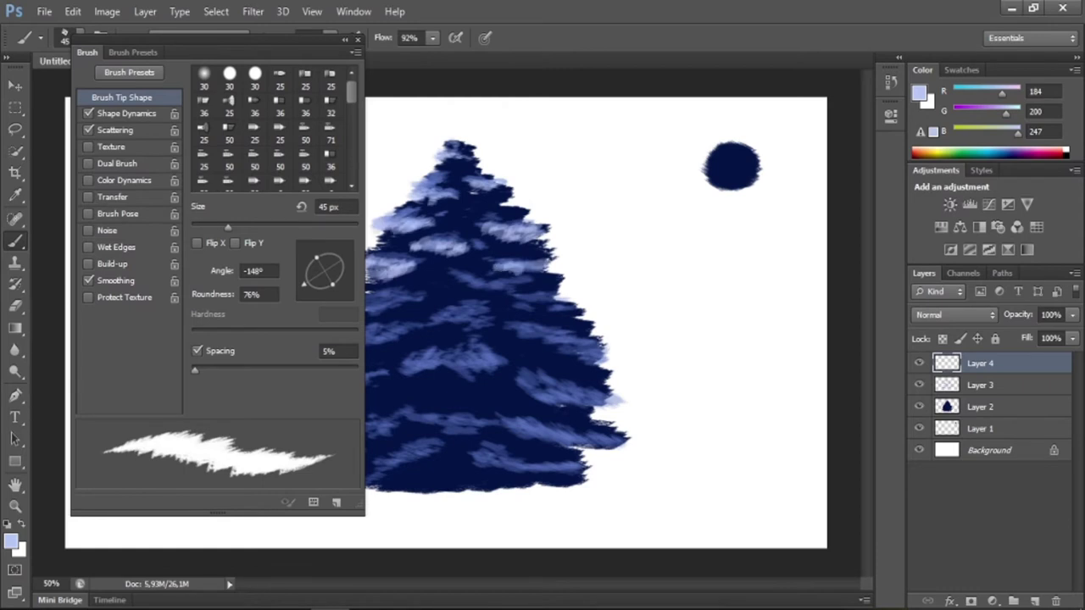
pyautogui.moveTo(451, 277)
pyautogui.mouseDown()
pyautogui.moveTo(559, 288)
pyautogui.moveTo(573, 322)
pyautogui.moveTo(562, 342)
pyautogui.moveTo(601, 356)
pyautogui.mouseUp()
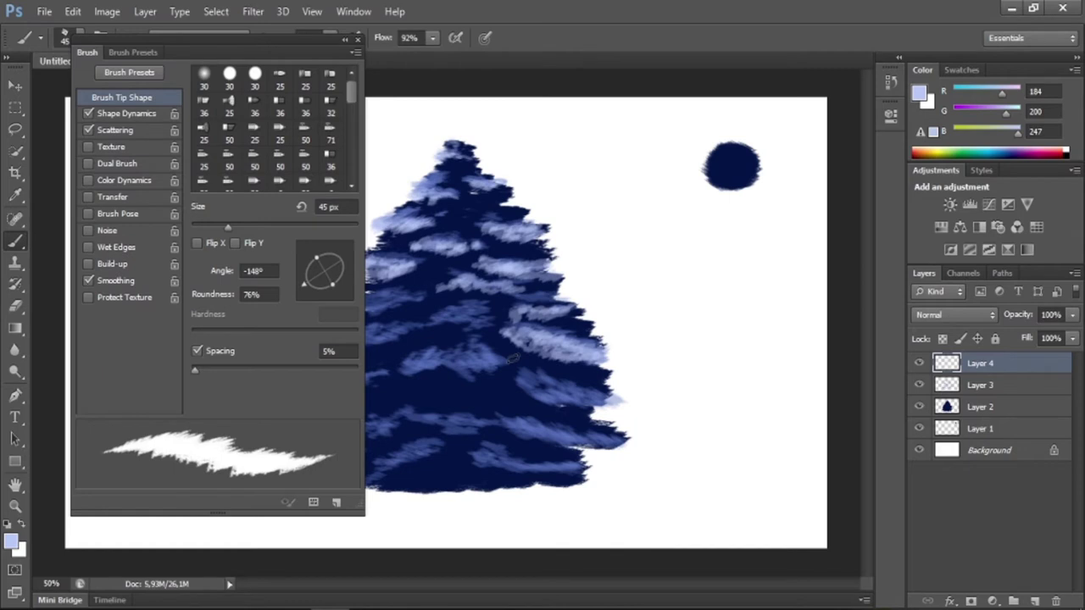
# Brush light-blue snow over the tree's middle, lower-right and lower-left branches.
pyautogui.moveTo(479, 364)
pyautogui.mouseDown()
pyautogui.moveTo(403, 372)
pyautogui.moveTo(507, 369)
pyautogui.moveTo(610, 396)
pyautogui.moveTo(547, 386)
pyautogui.moveTo(603, 389)
pyautogui.mouseUp()
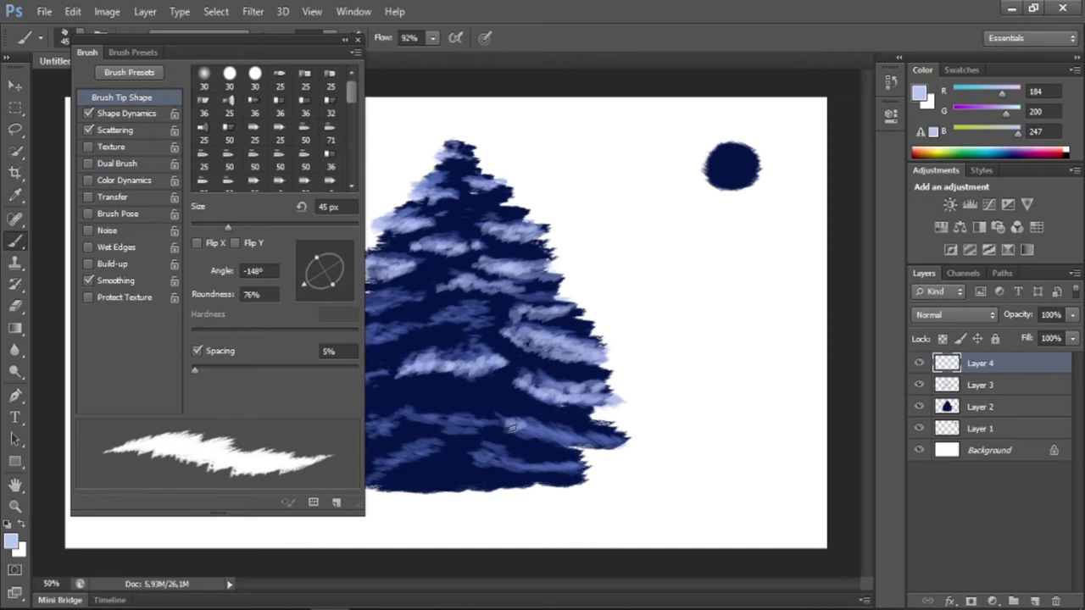
pyautogui.moveTo(509, 425)
pyautogui.mouseDown()
pyautogui.moveTo(630, 433)
pyautogui.moveTo(491, 464)
pyautogui.moveTo(391, 462)
pyautogui.moveTo(437, 466)
pyautogui.mouseUp()
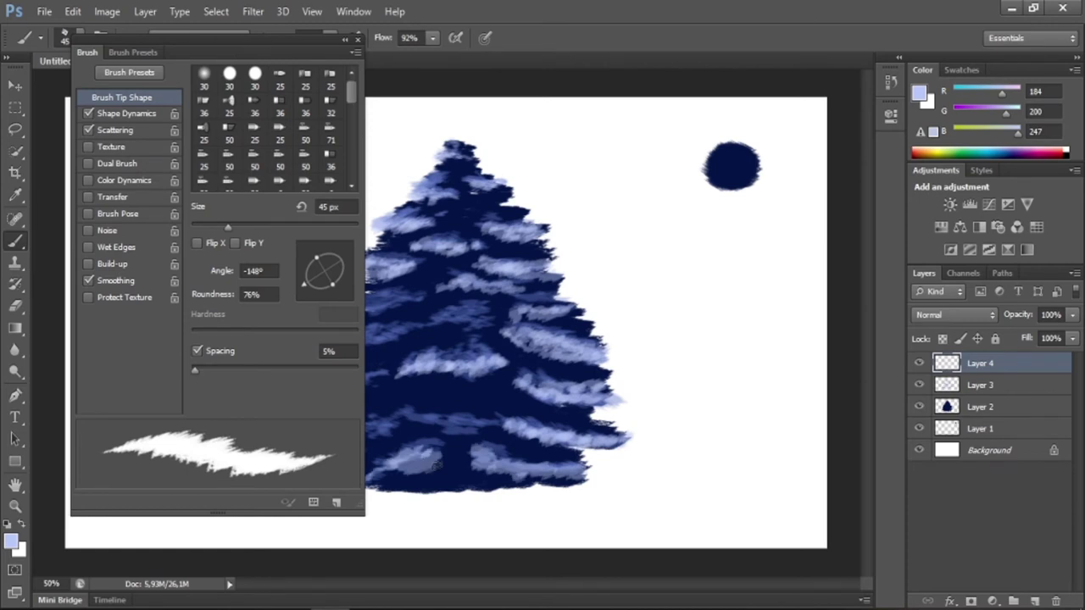
pyautogui.moveTo(289, 55)
pyautogui.mouseDown()
pyautogui.moveTo(219, 97)
pyautogui.moveTo(165, 66)
pyautogui.mouseUp()
pyautogui.moveTo(354, 402); pyautogui.dragTo(286, 431)
pyautogui.moveTo(366, 429)
pyautogui.mouseDown()
pyautogui.moveTo(308, 432)
pyautogui.moveTo(307, 453)
pyautogui.moveTo(392, 441)
pyautogui.moveTo(436, 415)
pyautogui.moveTo(471, 418)
pyautogui.moveTo(471, 432)
pyautogui.mouseUp()
# Brighten the tree's left and left-middle branches with light-blue strokes.
pyautogui.moveTo(348, 383); pyautogui.dragTo(295, 389)
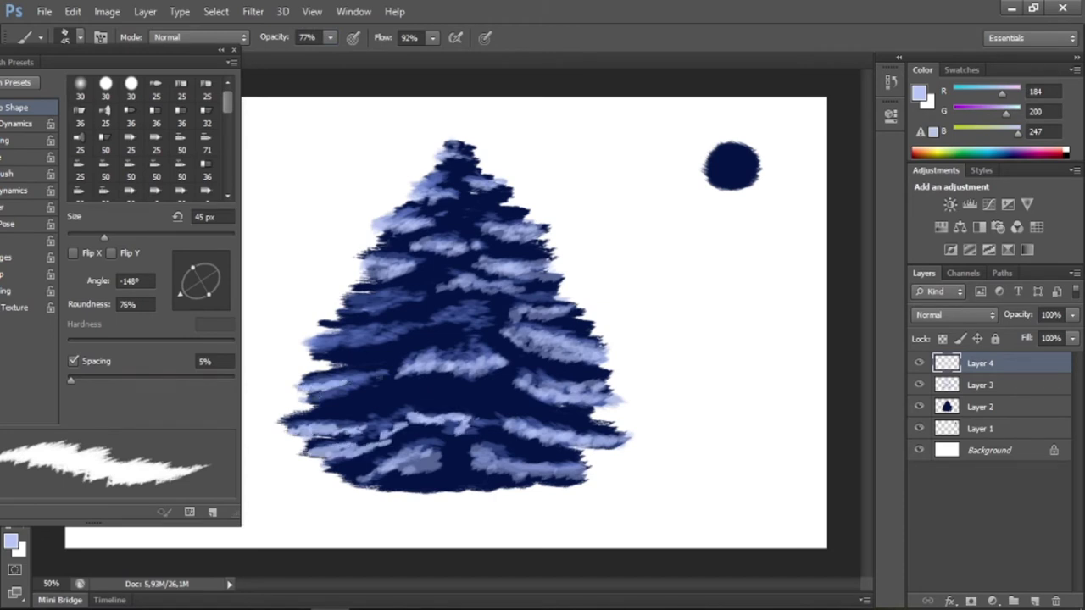
pyautogui.moveTo(383, 379)
pyautogui.mouseDown()
pyautogui.moveTo(324, 391)
pyautogui.moveTo(336, 392)
pyautogui.mouseUp()
pyautogui.moveTo(342, 344); pyautogui.dragTo(319, 346)
pyautogui.moveTo(410, 330)
pyautogui.mouseDown()
pyautogui.moveTo(357, 343)
pyautogui.moveTo(364, 336)
pyautogui.mouseUp()
pyautogui.moveTo(454, 310)
pyautogui.mouseDown()
pyautogui.moveTo(407, 329)
pyautogui.moveTo(319, 310)
pyautogui.mouseUp()
pyautogui.moveTo(403, 296)
pyautogui.mouseDown()
pyautogui.moveTo(339, 306)
pyautogui.moveTo(376, 304)
pyautogui.mouseUp()
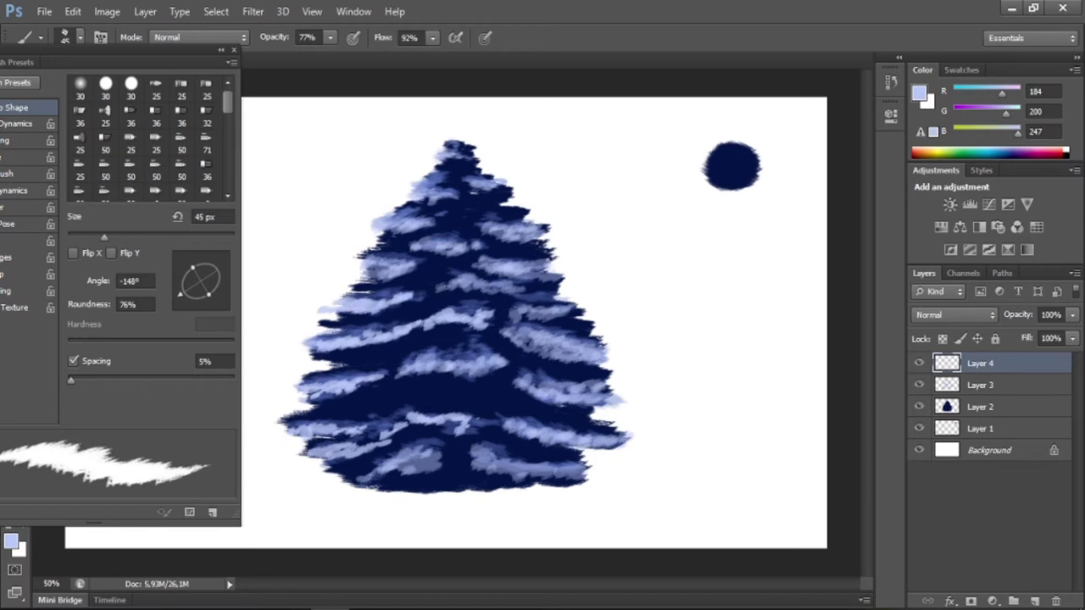
# Add light blue to the middle-upper branches, the treetop and the lower-middle branches.
pyautogui.moveTo(500, 282); pyautogui.dragTo(432, 289)
pyautogui.moveTo(459, 239)
pyautogui.mouseDown()
pyautogui.moveTo(422, 245)
pyautogui.moveTo(403, 220)
pyautogui.mouseUp()
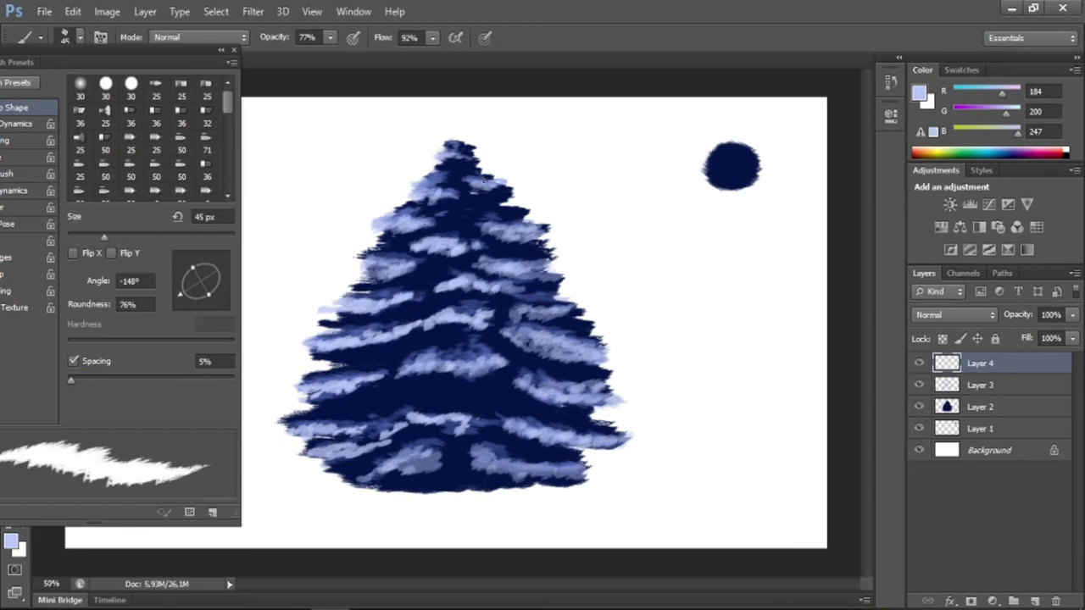
pyautogui.moveTo(483, 180)
pyautogui.mouseDown()
pyautogui.moveTo(506, 191)
pyautogui.moveTo(412, 188)
pyautogui.mouseUp()
pyautogui.moveTo(475, 159); pyautogui.dragTo(449, 144)
pyautogui.moveTo(495, 375)
pyautogui.mouseDown()
pyautogui.moveTo(351, 389)
pyautogui.moveTo(325, 405)
pyautogui.mouseUp()
pyautogui.moveTo(544, 384)
pyautogui.mouseDown()
pyautogui.moveTo(507, 398)
pyautogui.moveTo(436, 391)
pyautogui.moveTo(378, 403)
pyautogui.moveTo(356, 437)
pyautogui.mouseUp()
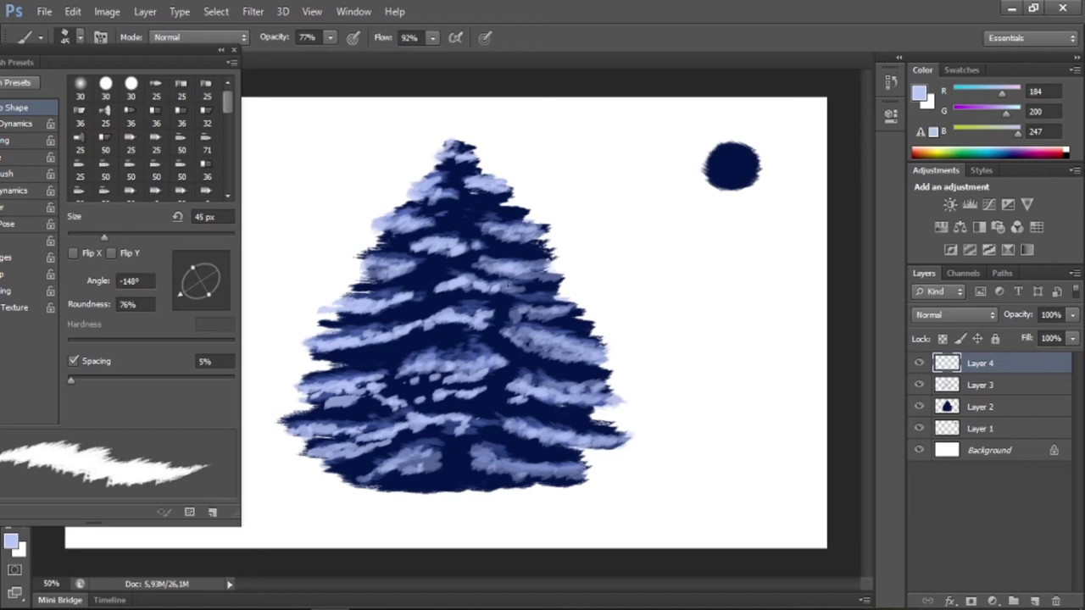
# On a new layer, brush pale blue (223, 231, 255) snow onto the upper branches and treetop.
pyautogui.click(1034, 600)
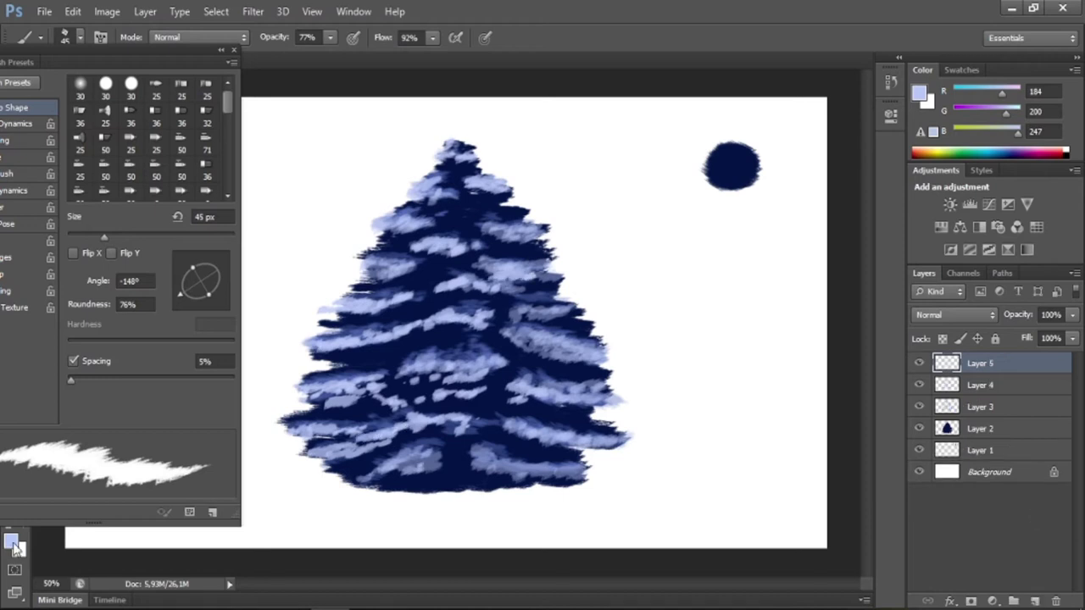
pyautogui.click(13, 546)
pyautogui.click(966, 68)
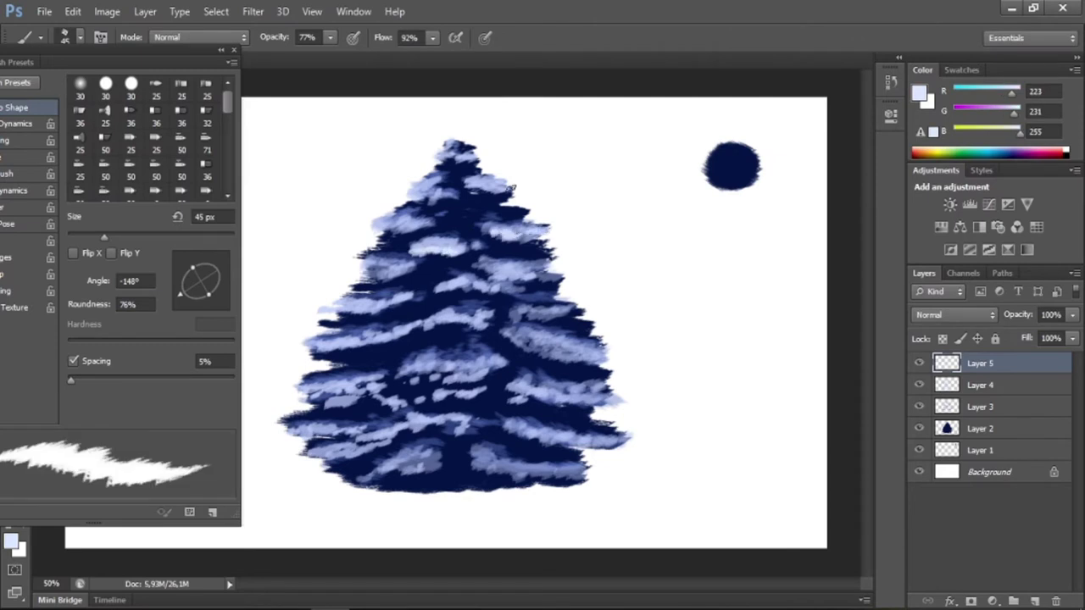
pyautogui.moveTo(512, 188); pyautogui.dragTo(480, 188)
pyautogui.moveTo(422, 216); pyautogui.dragTo(388, 229)
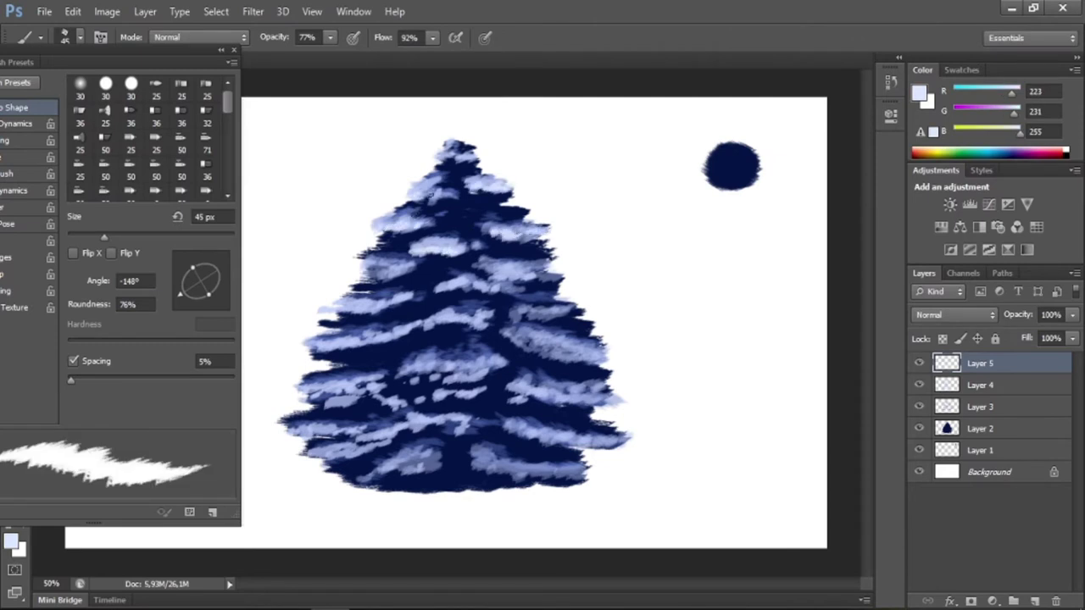
pyautogui.moveTo(453, 190); pyautogui.dragTo(405, 197)
pyautogui.moveTo(468, 156); pyautogui.dragTo(442, 161)
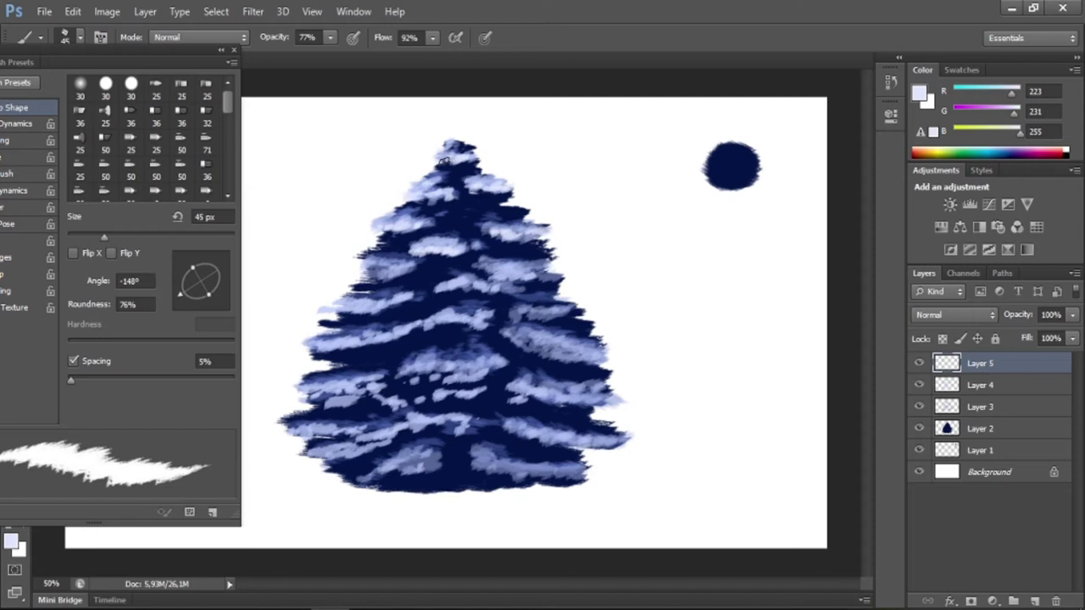
# Add faint pale blue snow strokes along the left and middle branches.
pyautogui.moveTo(405, 269); pyautogui.dragTo(356, 272)
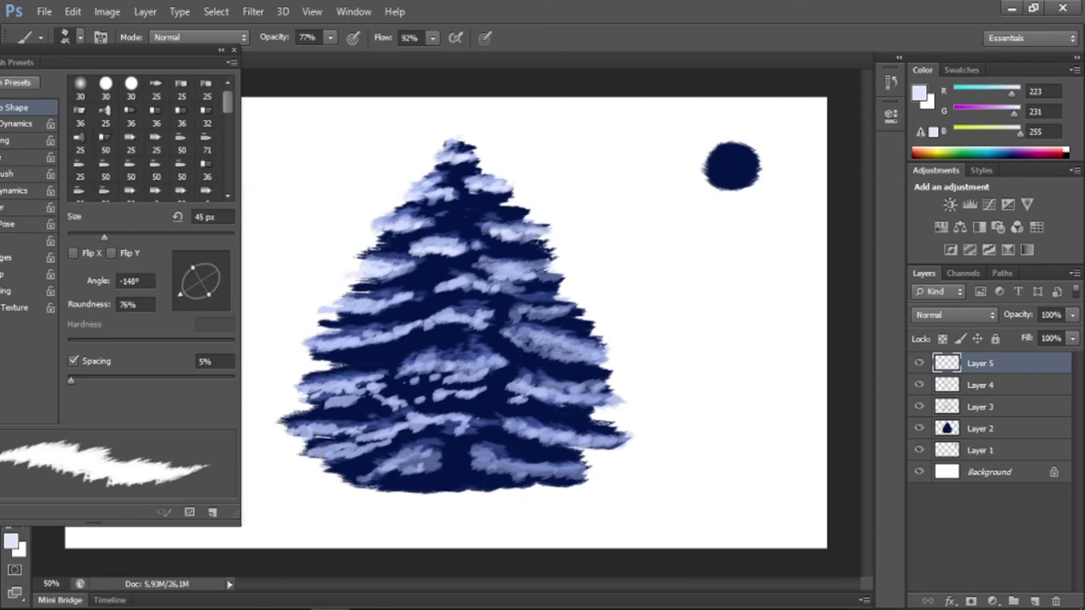
pyautogui.moveTo(371, 309); pyautogui.dragTo(346, 312)
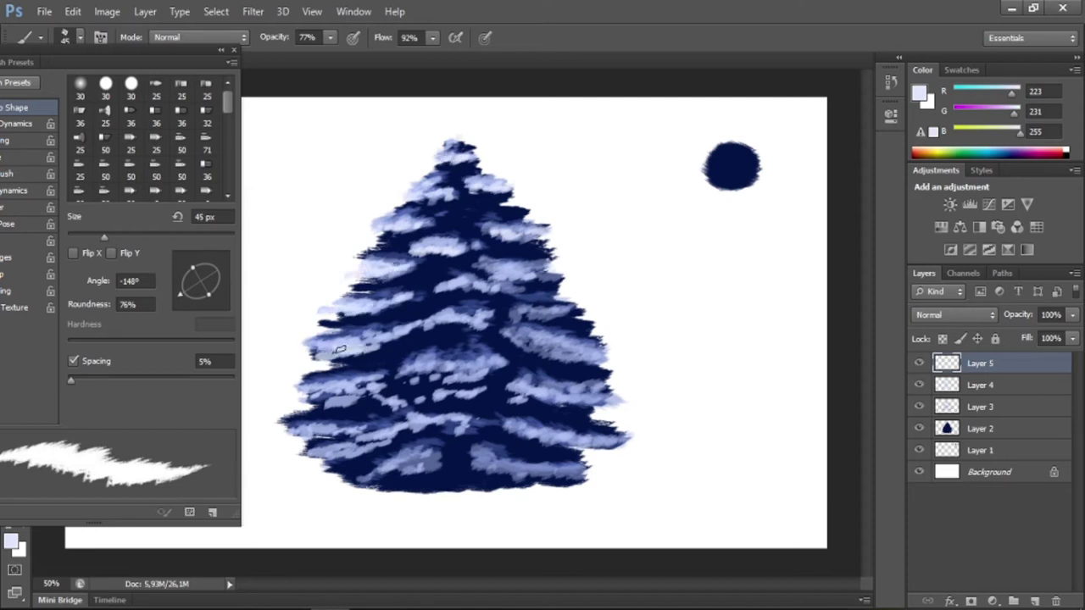
pyautogui.moveTo(339, 350); pyautogui.dragTo(322, 351)
pyautogui.moveTo(434, 364)
pyautogui.mouseDown()
pyautogui.moveTo(372, 348)
pyautogui.moveTo(464, 368)
pyautogui.moveTo(448, 375)
pyautogui.moveTo(469, 367)
pyautogui.mouseUp()
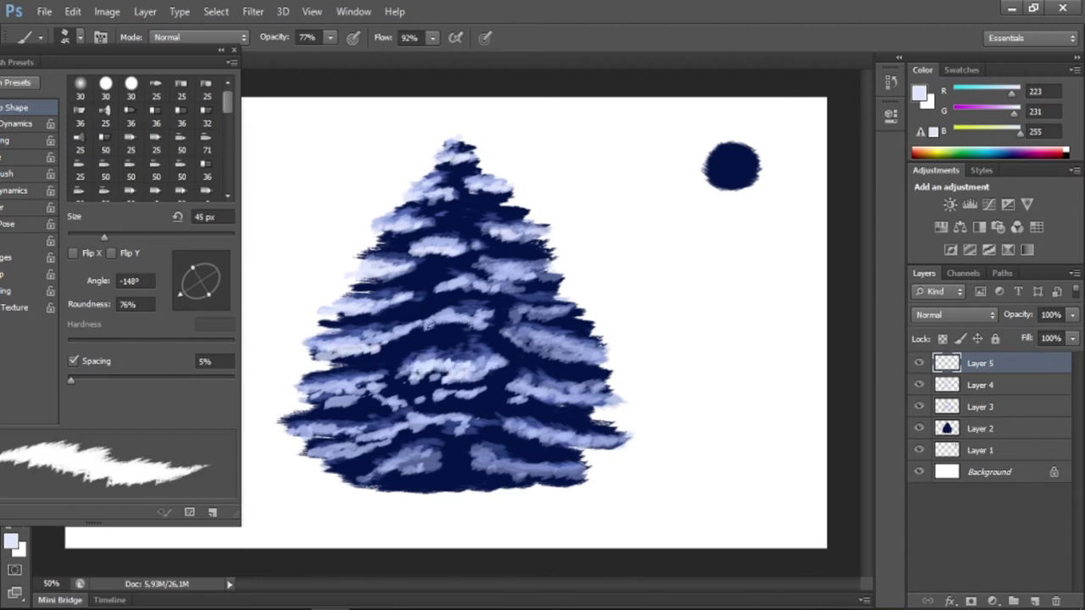
# Paint pale blue snow across the right-middle, left-middle and lower branches.
pyautogui.moveTo(555, 341)
pyautogui.mouseDown()
pyautogui.moveTo(503, 343)
pyautogui.moveTo(606, 364)
pyautogui.moveTo(489, 358)
pyautogui.mouseUp()
pyautogui.moveTo(584, 362); pyautogui.dragTo(500, 360)
pyautogui.moveTo(424, 344)
pyautogui.mouseDown()
pyautogui.moveTo(376, 345)
pyautogui.moveTo(375, 381)
pyautogui.moveTo(298, 395)
pyautogui.moveTo(346, 406)
pyautogui.moveTo(299, 430)
pyautogui.moveTo(370, 431)
pyautogui.moveTo(320, 462)
pyautogui.mouseUp()
pyautogui.moveTo(400, 439)
pyautogui.mouseDown()
pyautogui.moveTo(342, 456)
pyautogui.moveTo(449, 424)
pyautogui.moveTo(385, 425)
pyautogui.moveTo(544, 432)
pyautogui.moveTo(449, 441)
pyautogui.mouseUp()
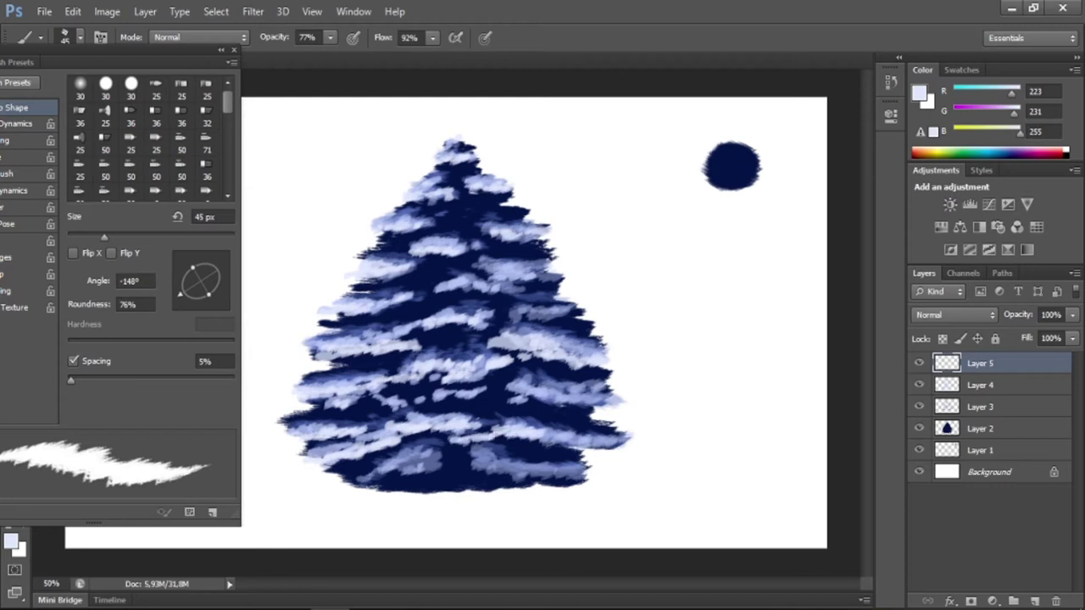
pyautogui.moveTo(627, 440)
pyautogui.mouseDown()
pyautogui.moveTo(468, 471)
pyautogui.moveTo(564, 471)
pyautogui.moveTo(365, 467)
pyautogui.moveTo(469, 480)
pyautogui.mouseUp()
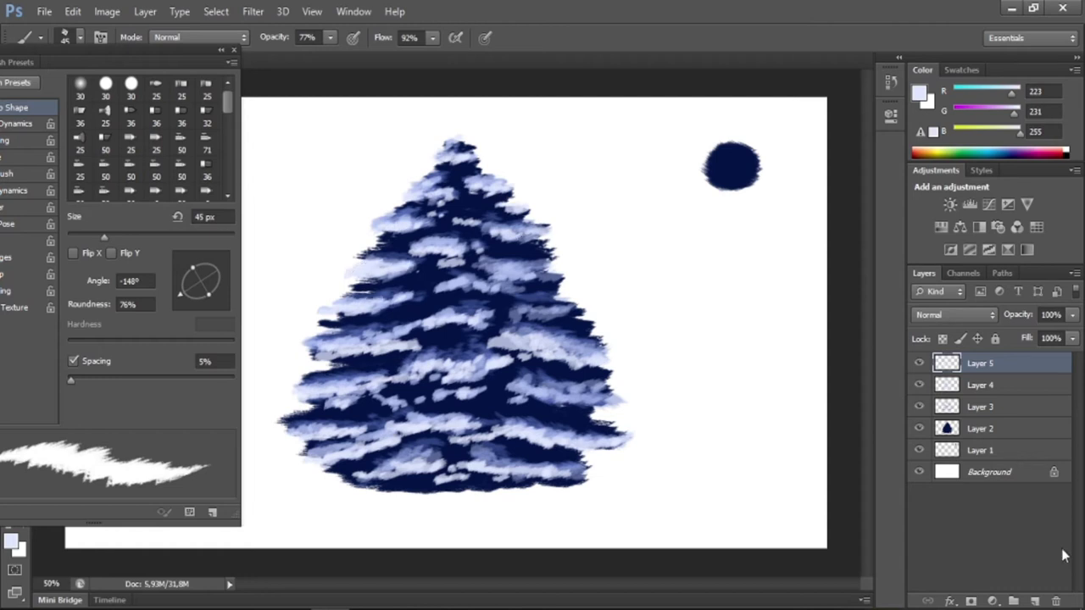
# Add a new layer and set the foreground colour to pure white.
pyautogui.click(1034, 601)
pyautogui.click(10, 541)
pyautogui.moveTo(621, 85); pyautogui.dragTo(552, 56)
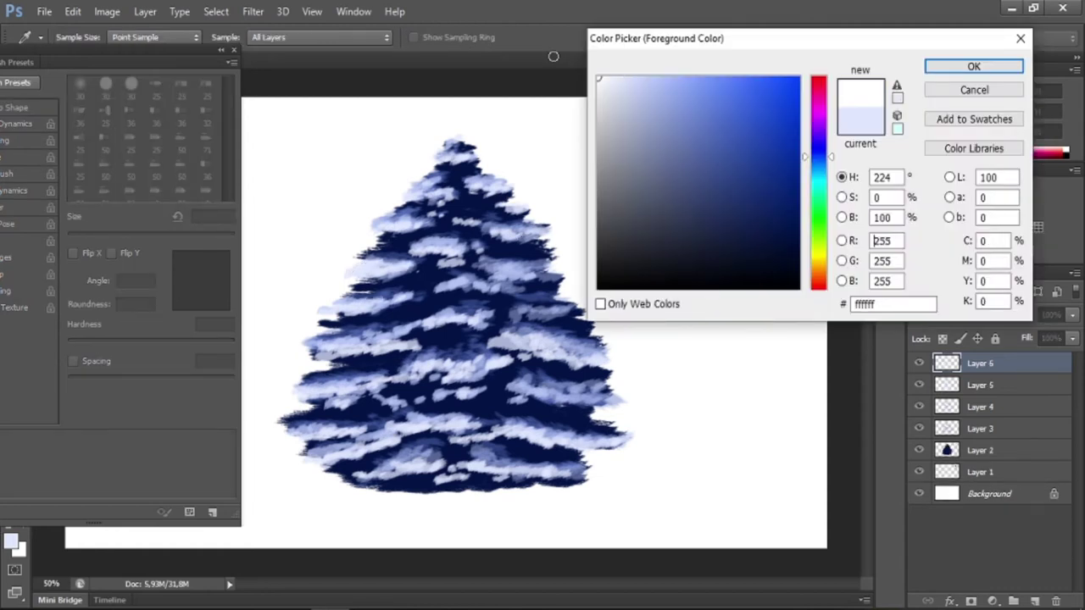
pyautogui.press('Return')
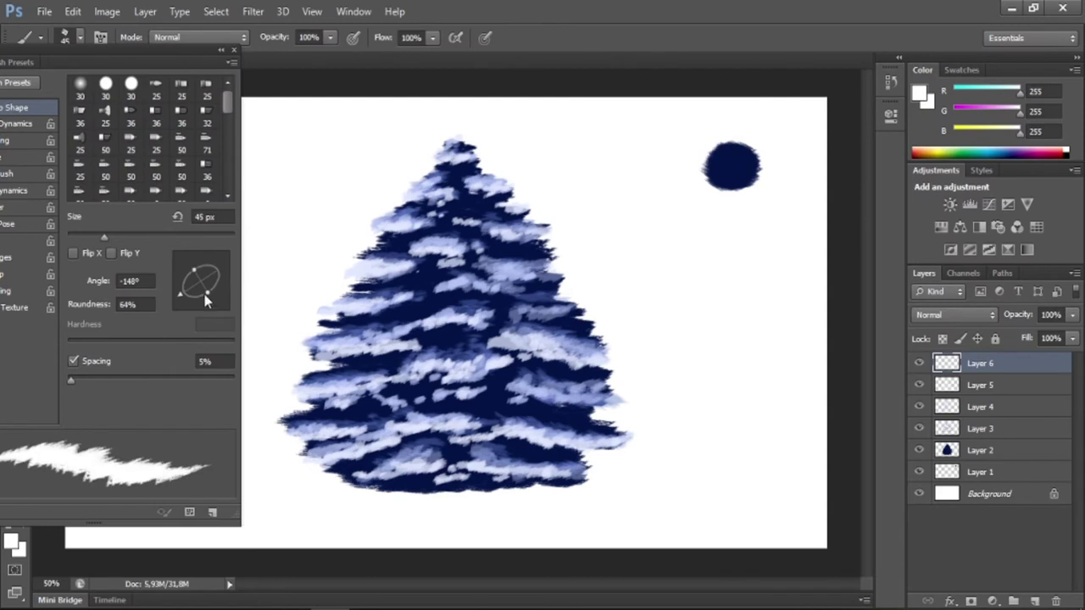
# Set the brush tip to a -90° angle with 84% roundness.
pyautogui.moveTo(205, 297); pyautogui.dragTo(214, 294)
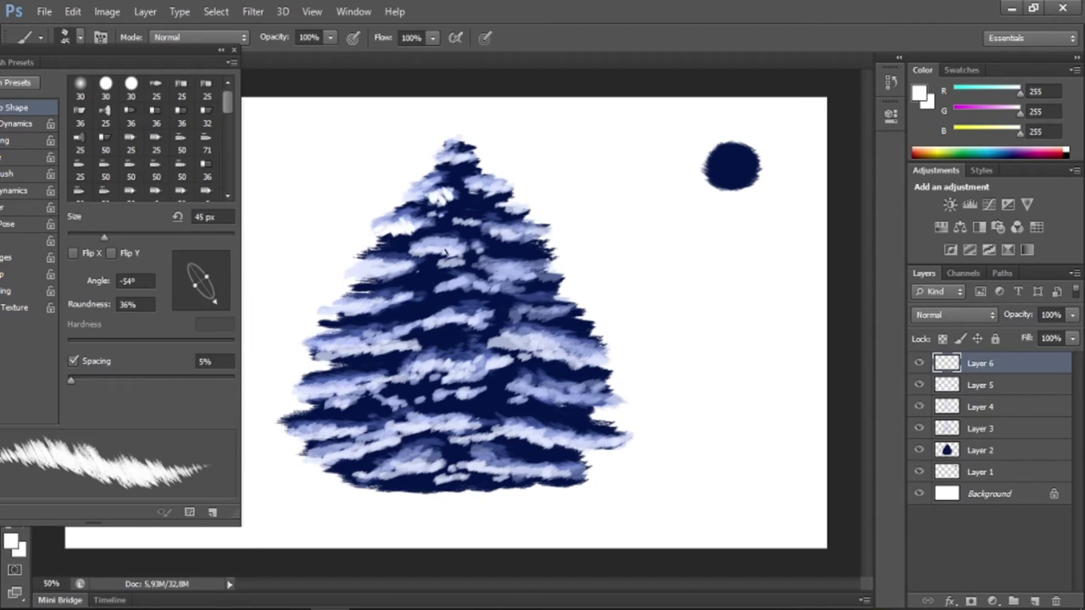
pyautogui.click(206, 309)
pyautogui.moveTo(207, 309); pyautogui.dragTo(201, 307)
pyautogui.moveTo(431, 254); pyautogui.dragTo(412, 254)
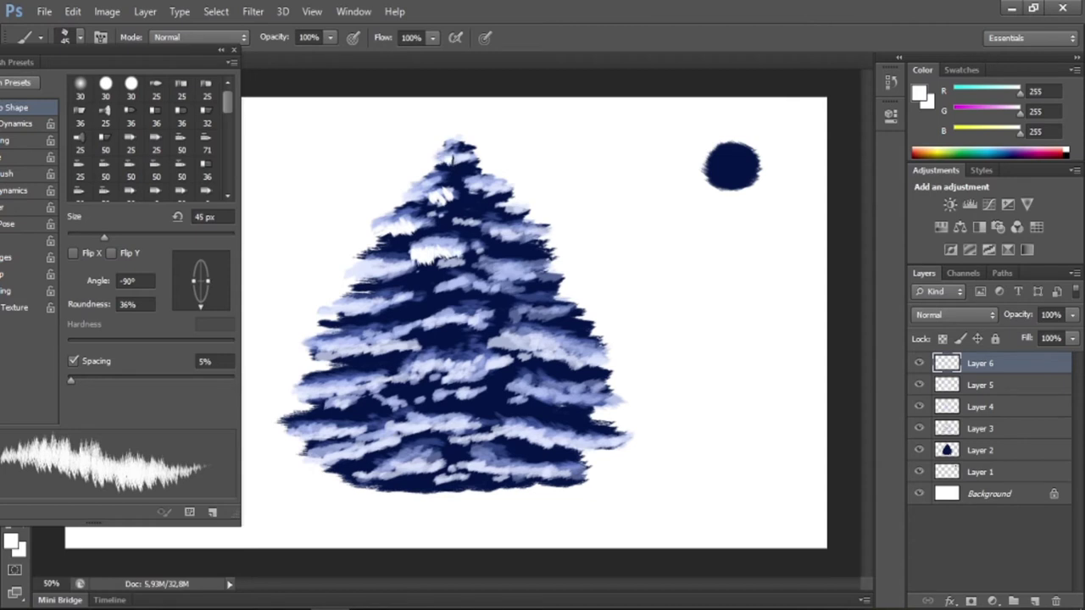
pyautogui.moveTo(208, 280); pyautogui.dragTo(226, 277)
# Paint white snow highlights on the treetop, middle and upper-middle branches.
pyautogui.moveTo(471, 161); pyautogui.dragTo(429, 164)
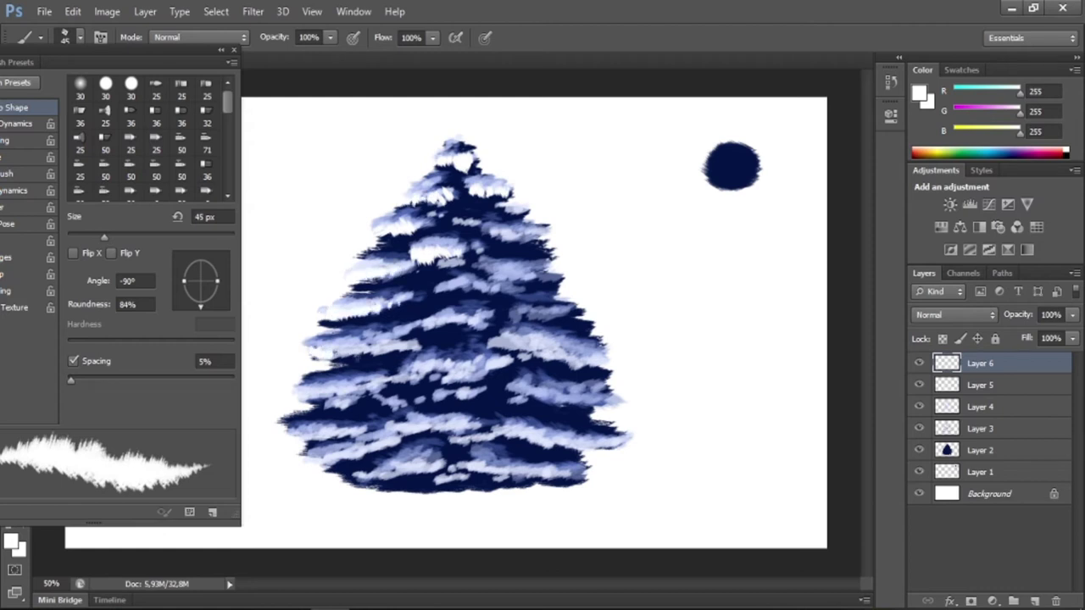
pyautogui.moveTo(332, 356); pyautogui.dragTo(381, 353)
pyautogui.moveTo(438, 325)
pyautogui.mouseDown()
pyautogui.moveTo(471, 323)
pyautogui.moveTo(394, 330)
pyautogui.moveTo(462, 332)
pyautogui.moveTo(534, 365)
pyautogui.moveTo(517, 357)
pyautogui.moveTo(583, 363)
pyautogui.mouseUp()
pyautogui.moveTo(500, 279)
pyautogui.mouseDown()
pyautogui.moveTo(521, 283)
pyautogui.moveTo(471, 291)
pyautogui.mouseUp()
pyautogui.moveTo(543, 276); pyautogui.dragTo(467, 285)
# Add white highlights on the lower-right, middle, lower-left and lower-middle branches.
pyautogui.click(553, 308)
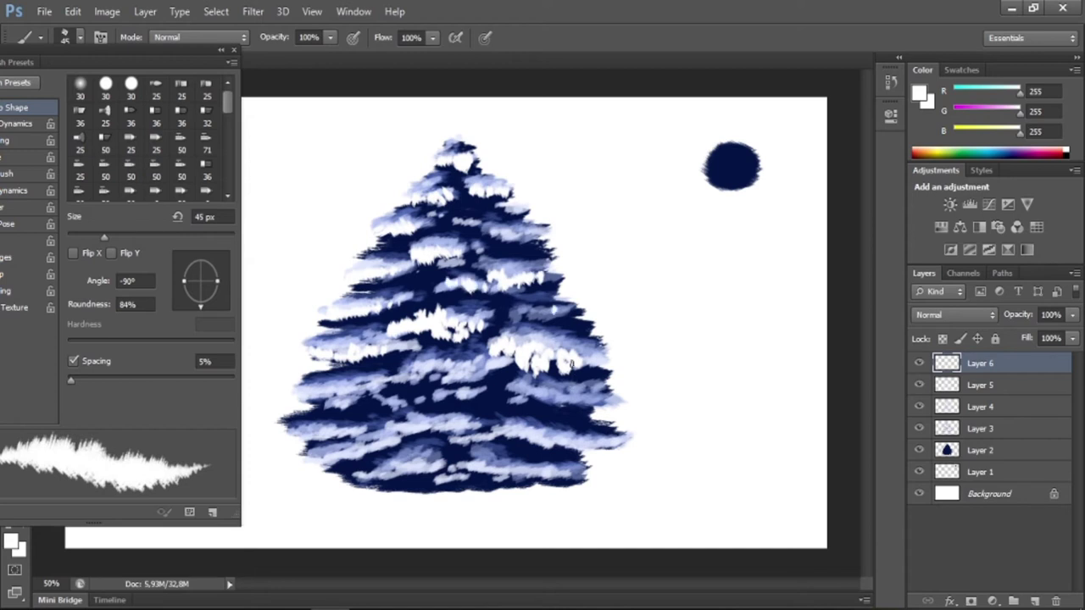
pyautogui.moveTo(588, 362)
pyautogui.mouseDown()
pyautogui.moveTo(569, 399)
pyautogui.moveTo(555, 400)
pyautogui.mouseUp()
pyautogui.moveTo(471, 383); pyautogui.dragTo(442, 381)
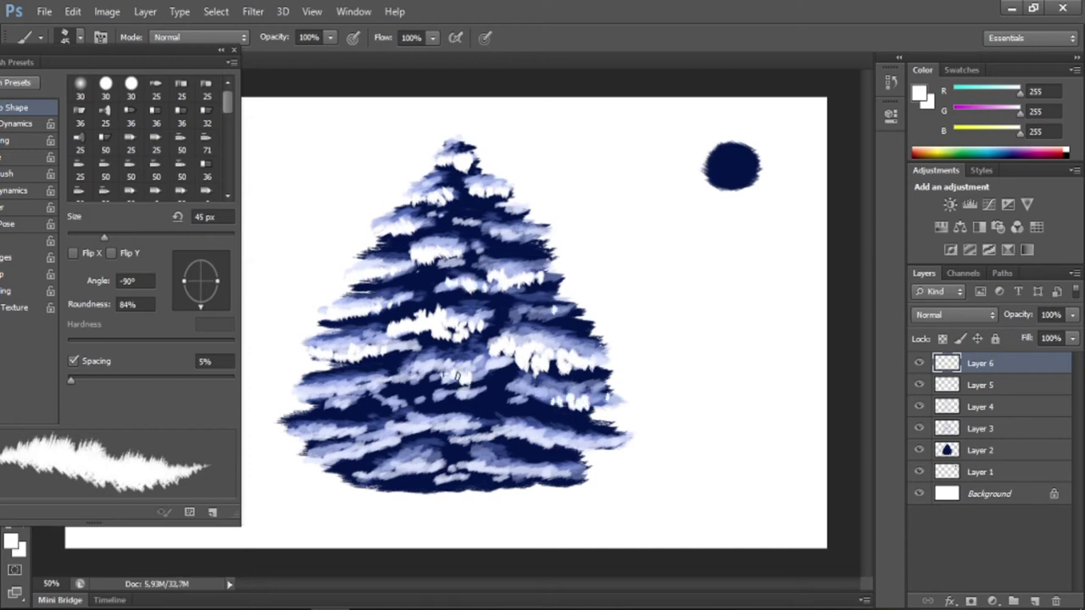
pyautogui.moveTo(340, 405)
pyautogui.mouseDown()
pyautogui.moveTo(359, 390)
pyautogui.moveTo(302, 438)
pyautogui.mouseUp()
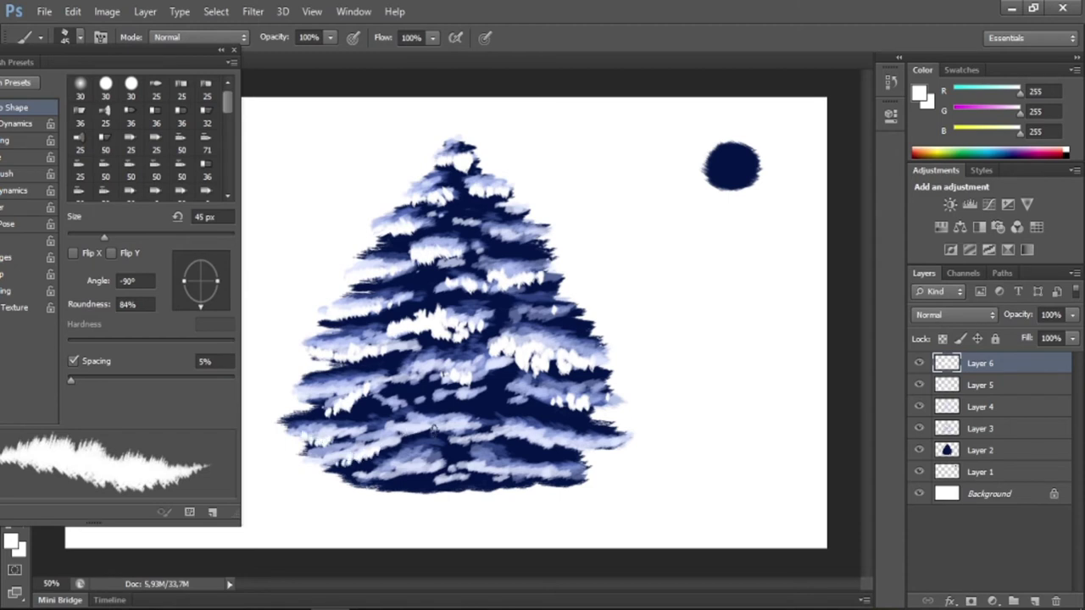
pyautogui.moveTo(403, 430)
pyautogui.mouseDown()
pyautogui.moveTo(433, 428)
pyautogui.moveTo(379, 424)
pyautogui.mouseUp()
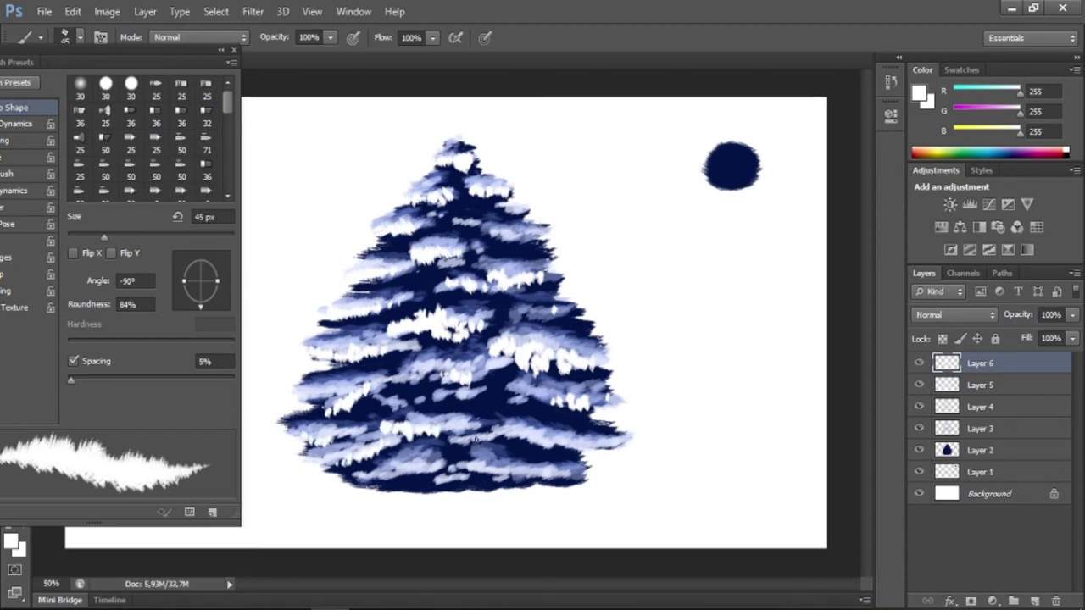
pyautogui.moveTo(452, 445)
pyautogui.mouseDown()
pyautogui.moveTo(506, 433)
pyautogui.moveTo(472, 437)
pyautogui.mouseUp()
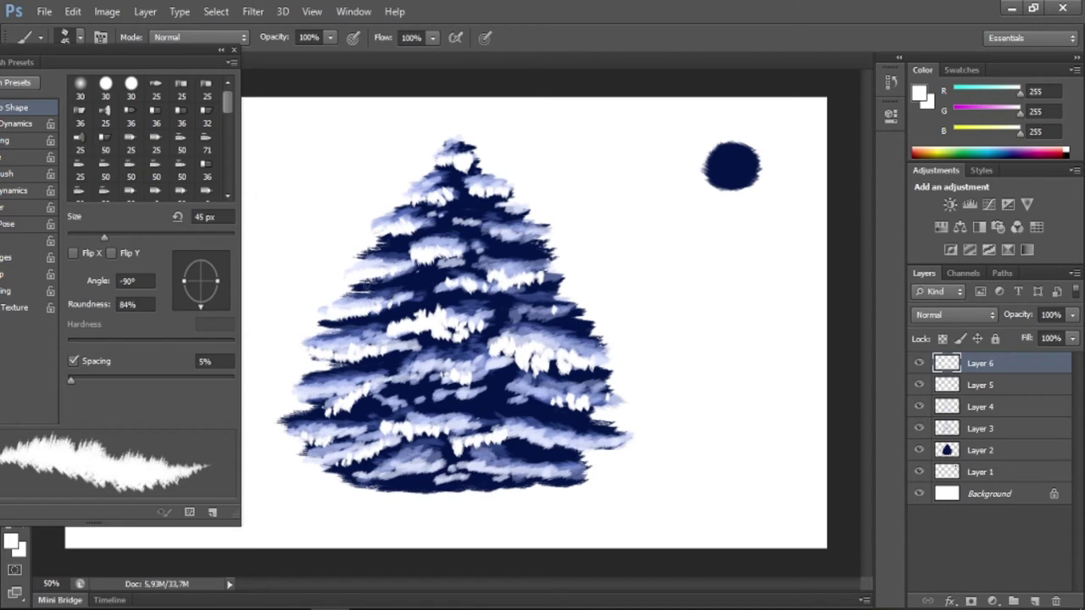
# Tilt the brush tip to -114° at 56% roundness and dab white snow along the bottom, middle, upper and left branches.
pyautogui.moveTo(200, 305); pyautogui.dragTo(191, 305)
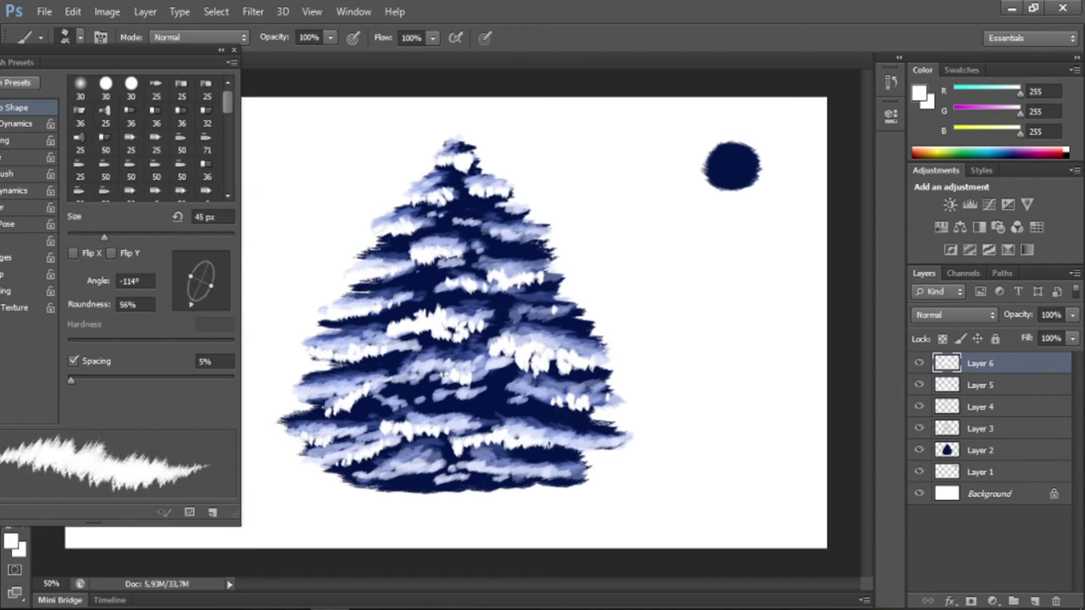
pyautogui.moveTo(551, 462); pyautogui.dragTo(487, 465)
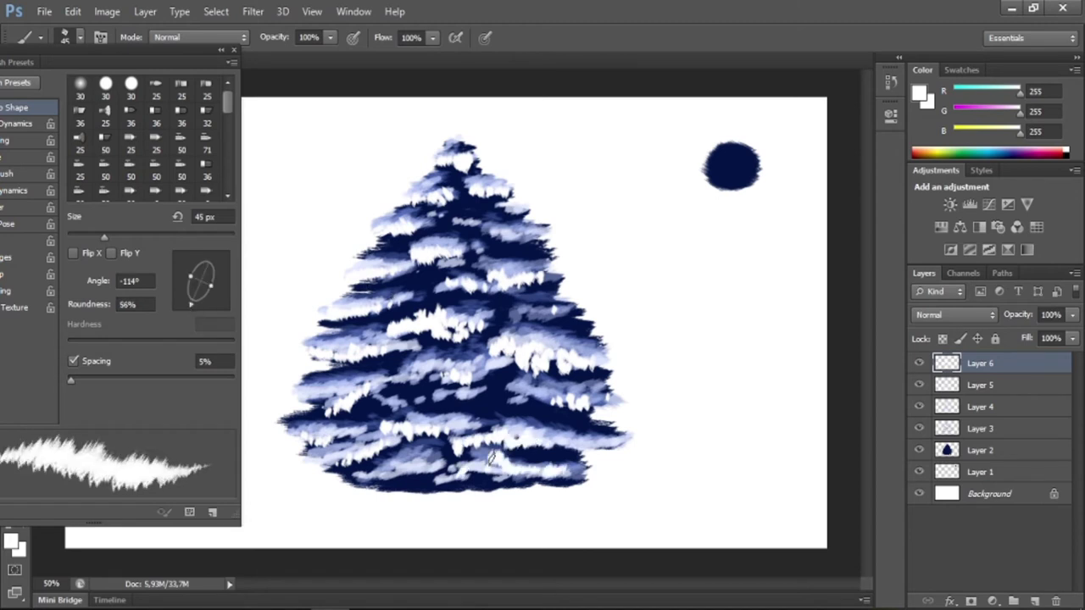
pyautogui.moveTo(411, 466)
pyautogui.mouseDown()
pyautogui.moveTo(428, 474)
pyautogui.moveTo(415, 480)
pyautogui.moveTo(462, 477)
pyautogui.mouseUp()
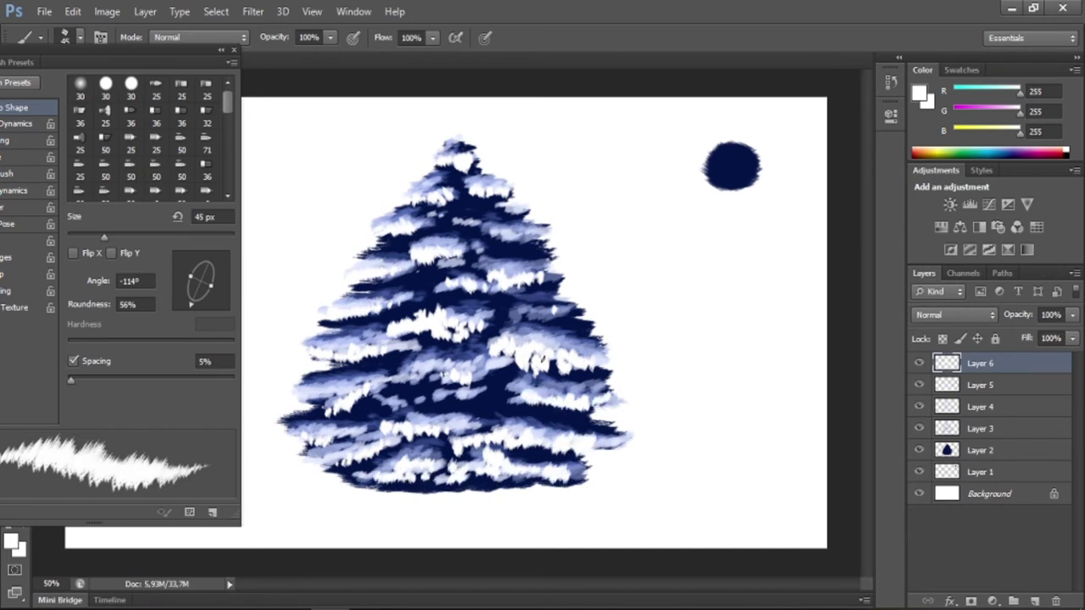
pyautogui.moveTo(404, 312)
pyautogui.mouseDown()
pyautogui.moveTo(435, 314)
pyautogui.moveTo(512, 286)
pyautogui.mouseUp()
pyautogui.moveTo(478, 234)
pyautogui.mouseDown()
pyautogui.moveTo(543, 230)
pyautogui.moveTo(515, 239)
pyautogui.moveTo(458, 217)
pyautogui.mouseUp()
pyautogui.moveTo(366, 271); pyautogui.dragTo(371, 269)
pyautogui.moveTo(308, 397); pyautogui.dragTo(332, 393)
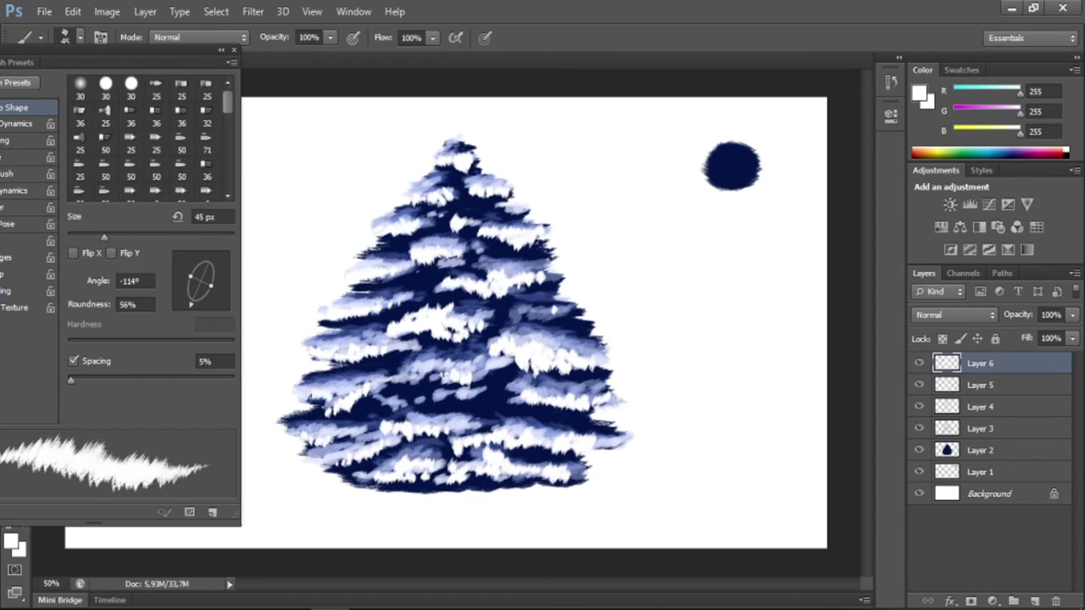
pyautogui.moveTo(314, 441); pyautogui.dragTo(299, 439)
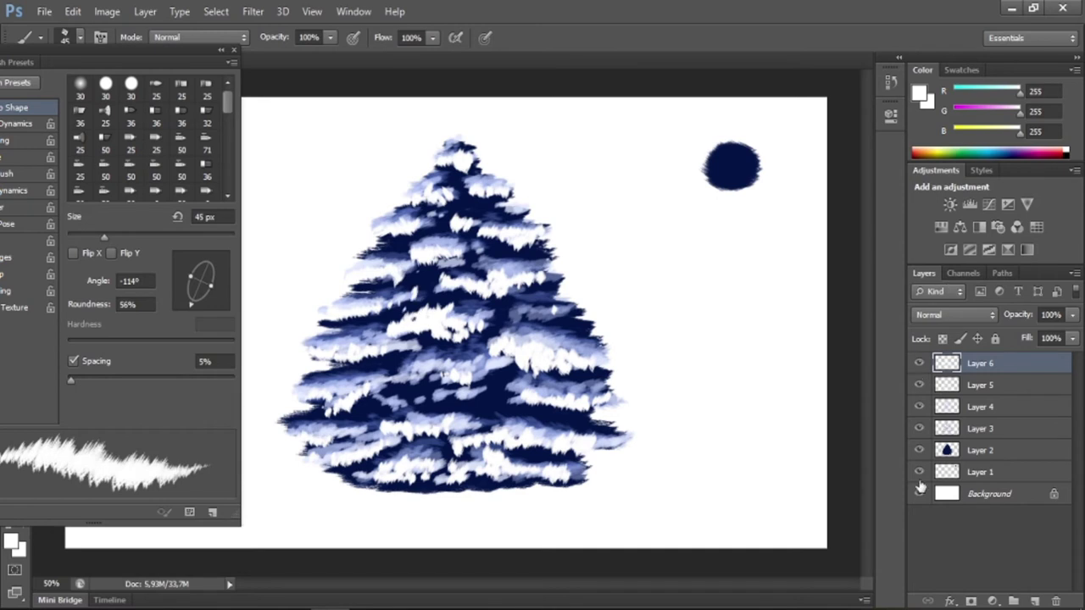
# Close the brush settings, add a layer above tree base Layer 2, and sample its navy.
pyautogui.click(233, 50)
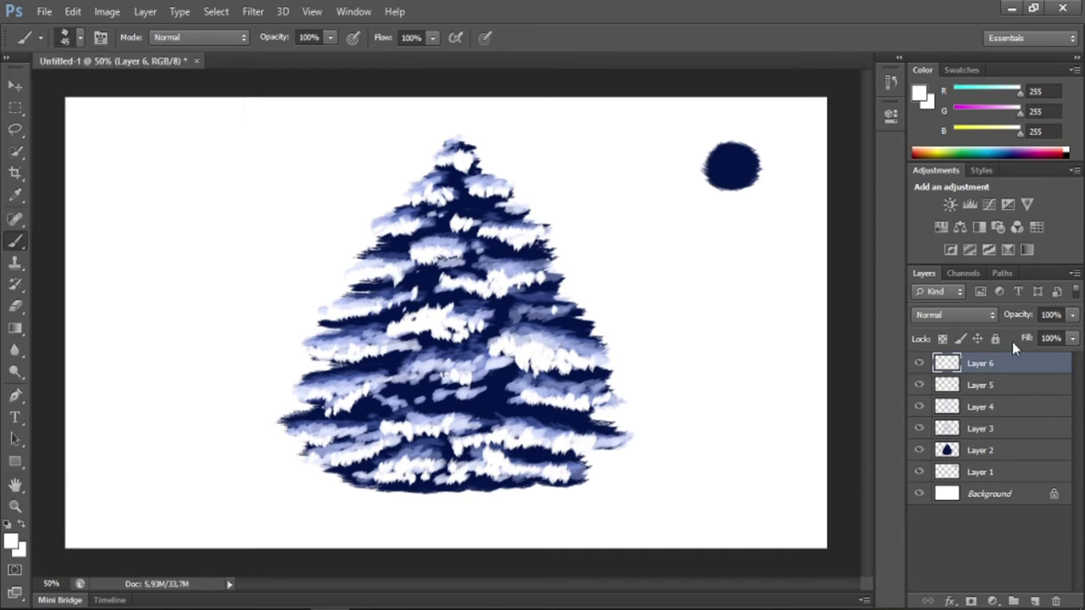
pyautogui.click(978, 455)
pyautogui.click(1034, 601)
pyautogui.press('i')
pyautogui.click(502, 386)
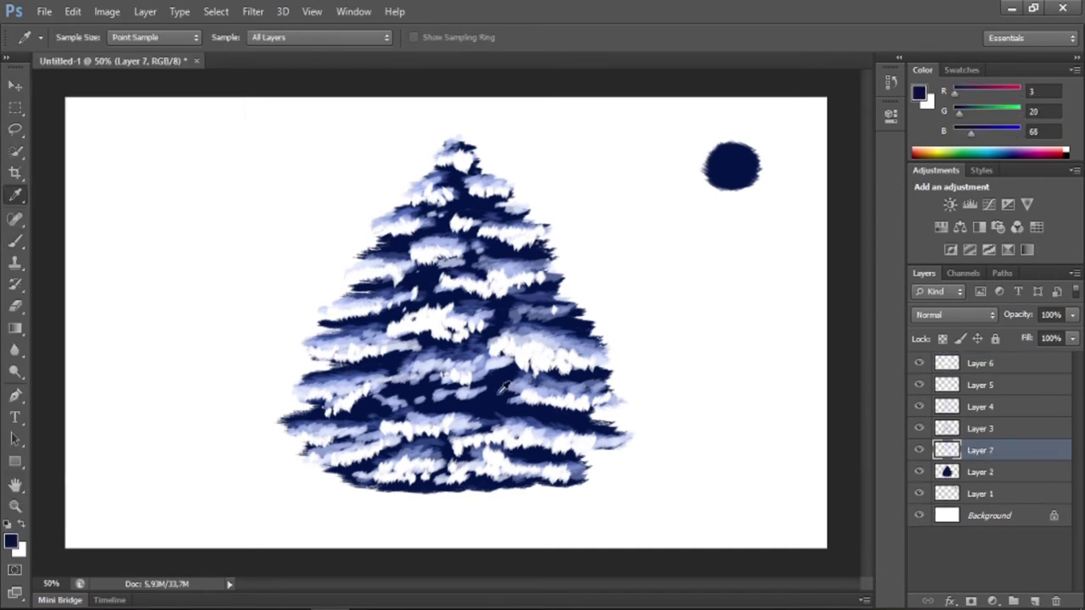
# Set the foreground to brighter blue 0a2266 for shading, then select Layers 1 through 6.
pyautogui.click(11, 541)
pyautogui.click(779, 214)
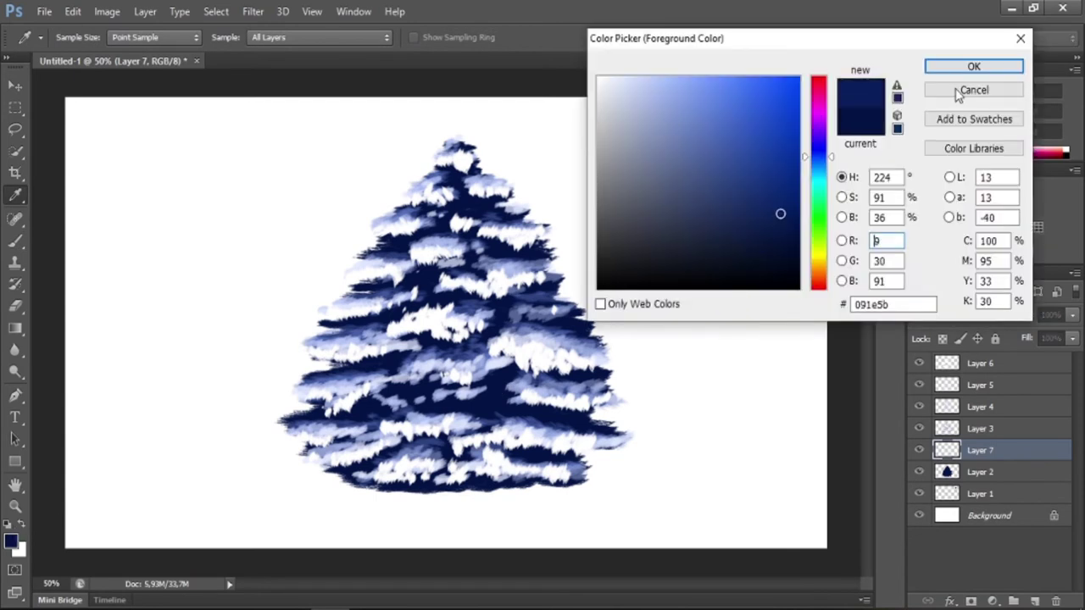
pyautogui.click(973, 67)
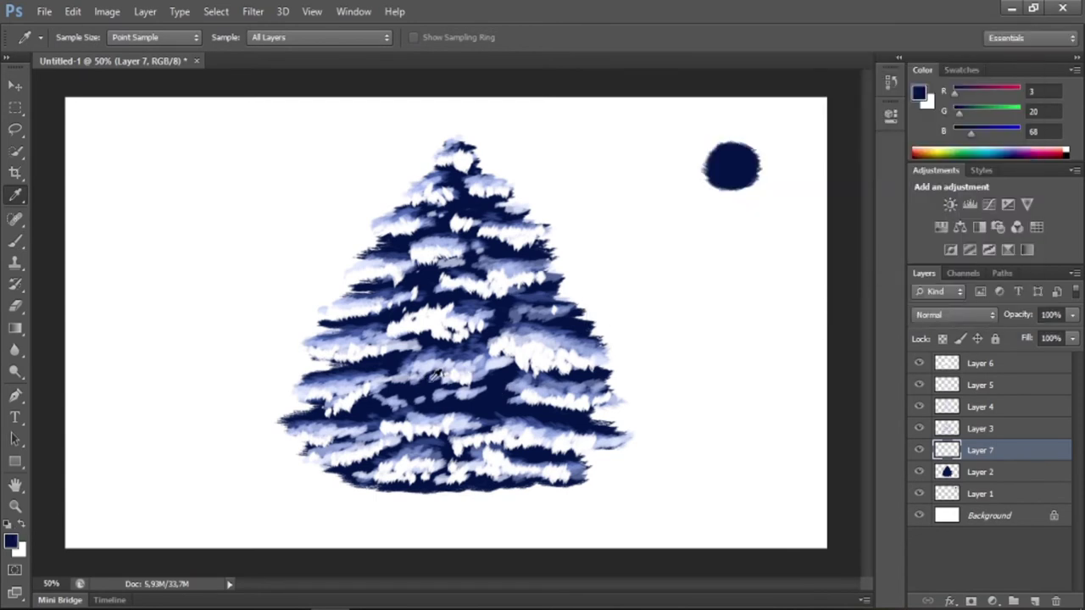
pyautogui.press('b')
pyautogui.press('i')
pyautogui.click(11, 541)
pyautogui.press('Return')
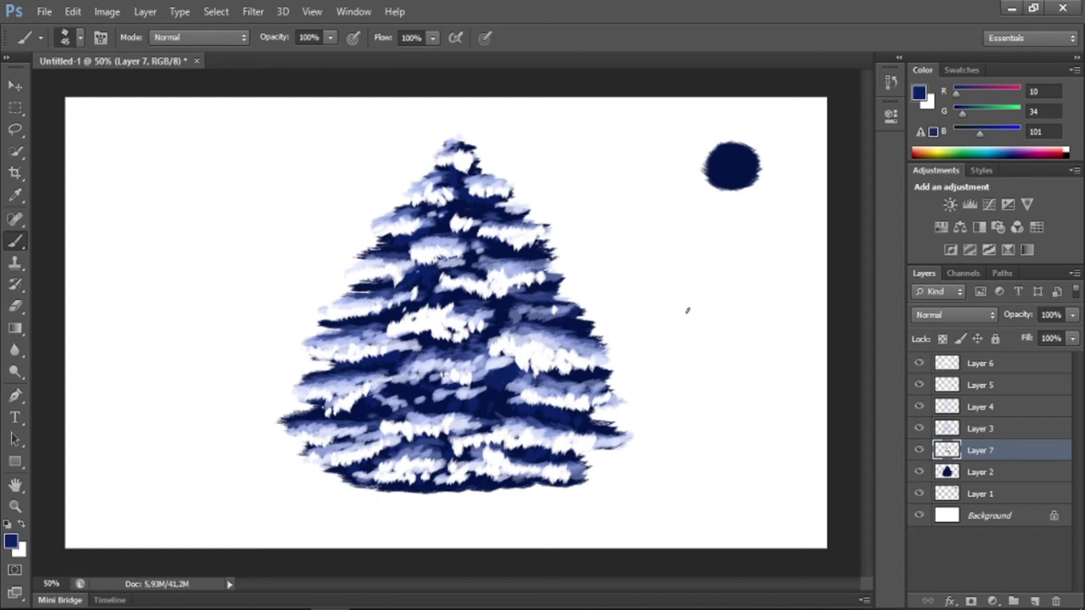
pyautogui.click(987, 493)
pyautogui.click(1005, 365)
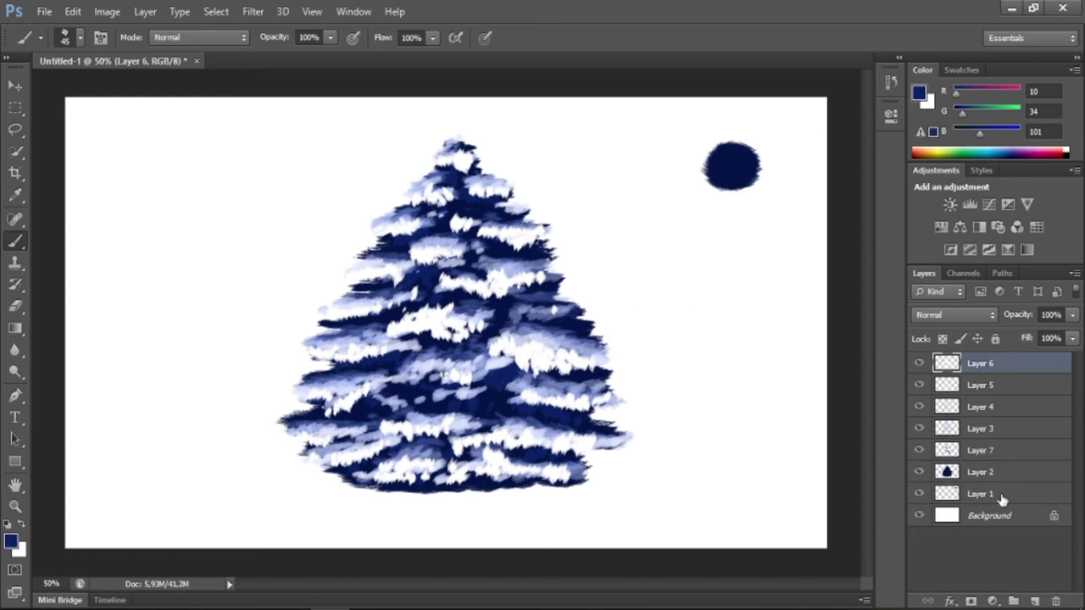
# Group the tree layers into Group 1 and add a new layer above Background.
pyautogui.keyDown('shift'); pyautogui.click(997, 495); pyautogui.keyUp('shift')
pyautogui.hotkey('ctrl', 'g')
pyautogui.click(988, 381)
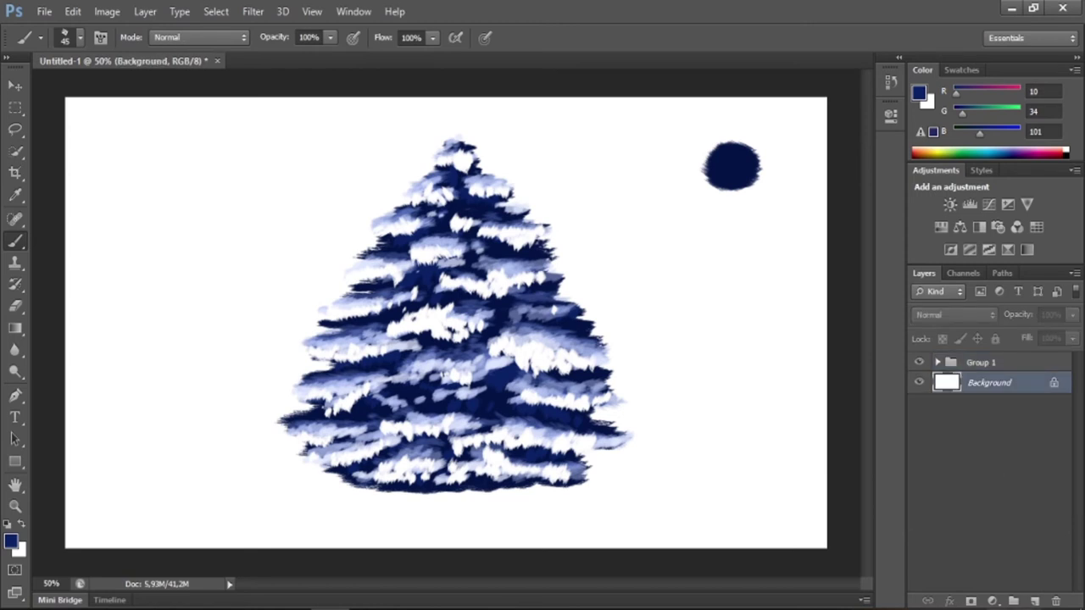
pyautogui.hotkey('ctrl', 'shift', 'alt', 'n')
# Paint the new layer solid dark navy #000a28 with a large hard round brush.
pyautogui.press('i')
pyautogui.click(737, 158)
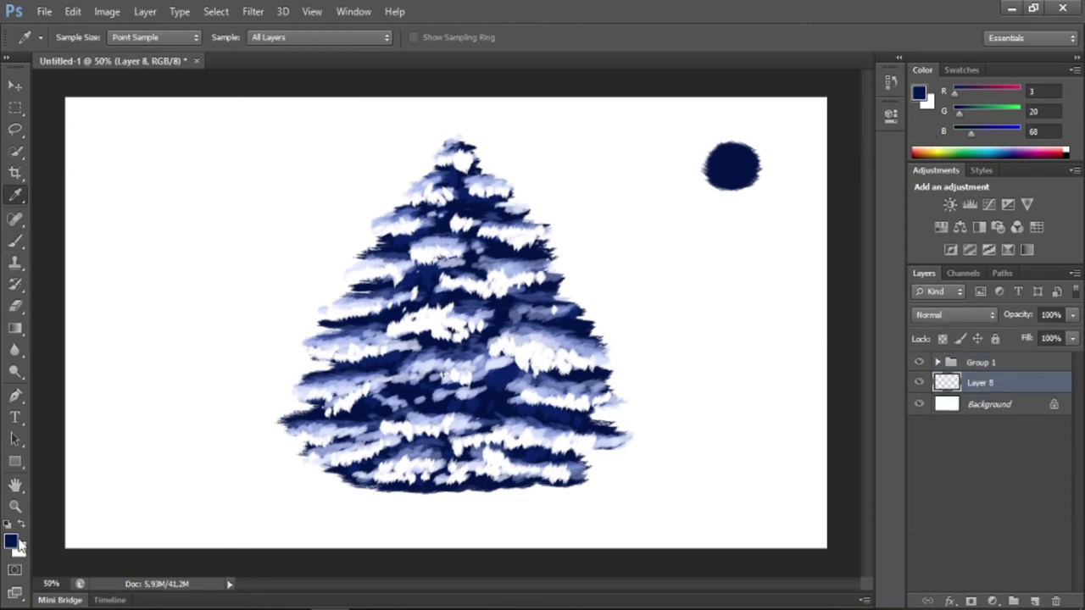
pyautogui.click(11, 541)
pyautogui.moveTo(788, 230); pyautogui.dragTo(797, 256)
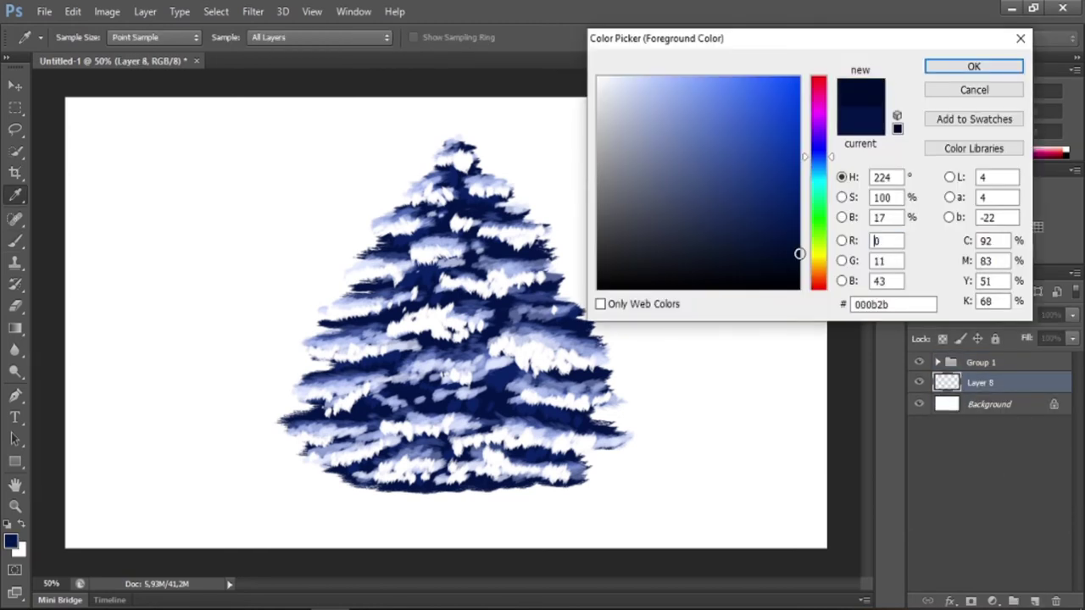
pyautogui.click(949, 71)
pyautogui.press('b')
pyautogui.rightClick(627, 219)
pyautogui.click(779, 336)
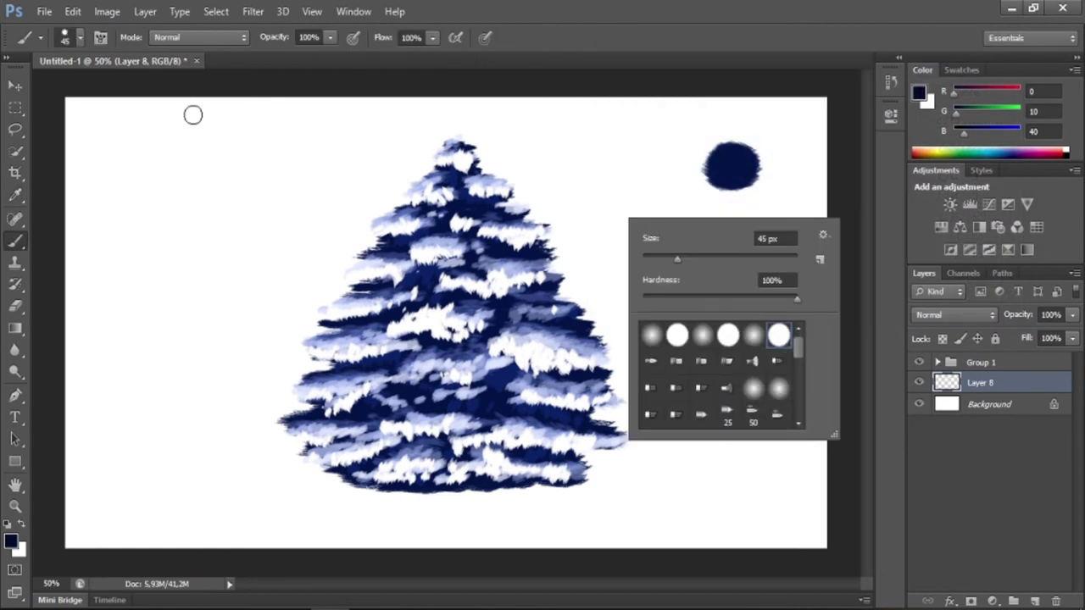
pyautogui.moveTo(193, 115)
pyautogui.mouseDown()
pyautogui.moveTo(76, 127)
pyautogui.moveTo(204, 212)
pyautogui.moveTo(449, 310)
pyautogui.moveTo(363, 145)
pyautogui.moveTo(217, 484)
pyautogui.moveTo(122, 339)
pyautogui.mouseUp()
pyautogui.press(']')
pyautogui.press(']')
pyautogui.press(']')
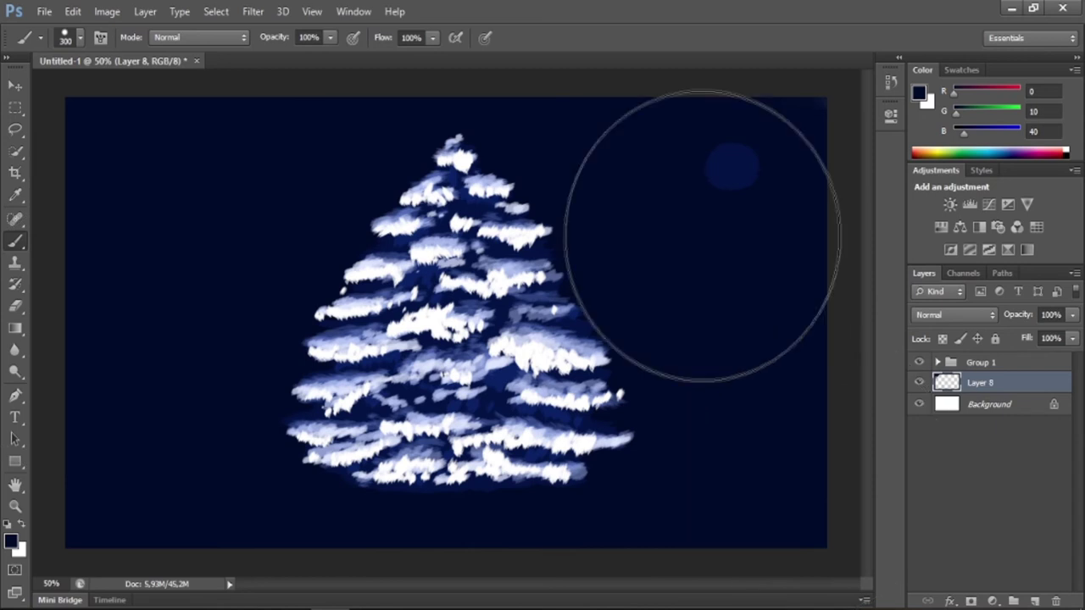
# Delete Layer 1 holding the stray dark dot from Group 1.
pyautogui.click(937, 362)
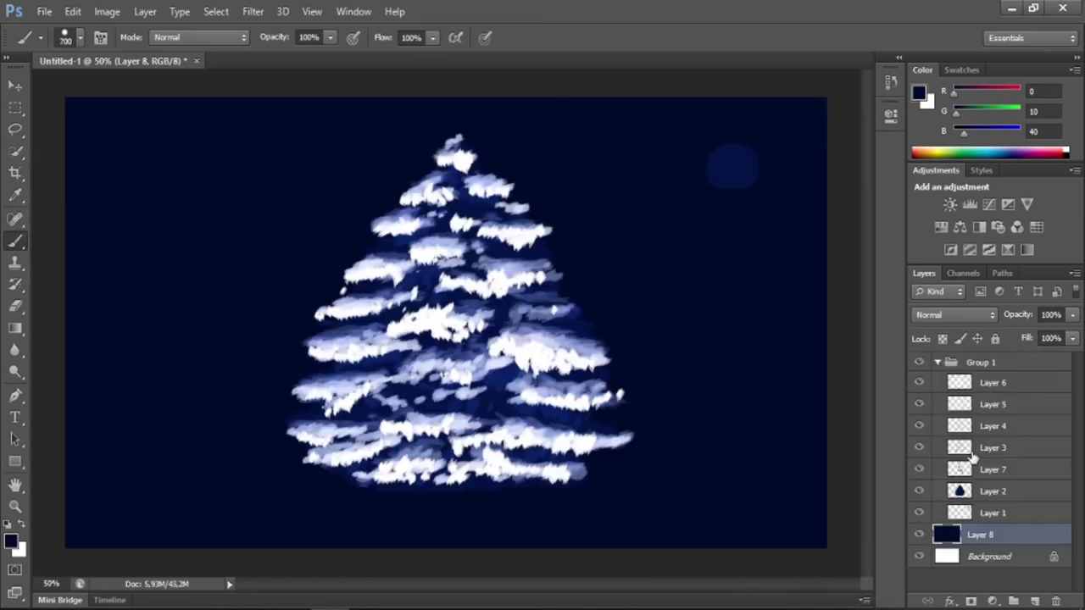
pyautogui.click(988, 512)
pyautogui.click(1056, 600)
pyautogui.press('Return')
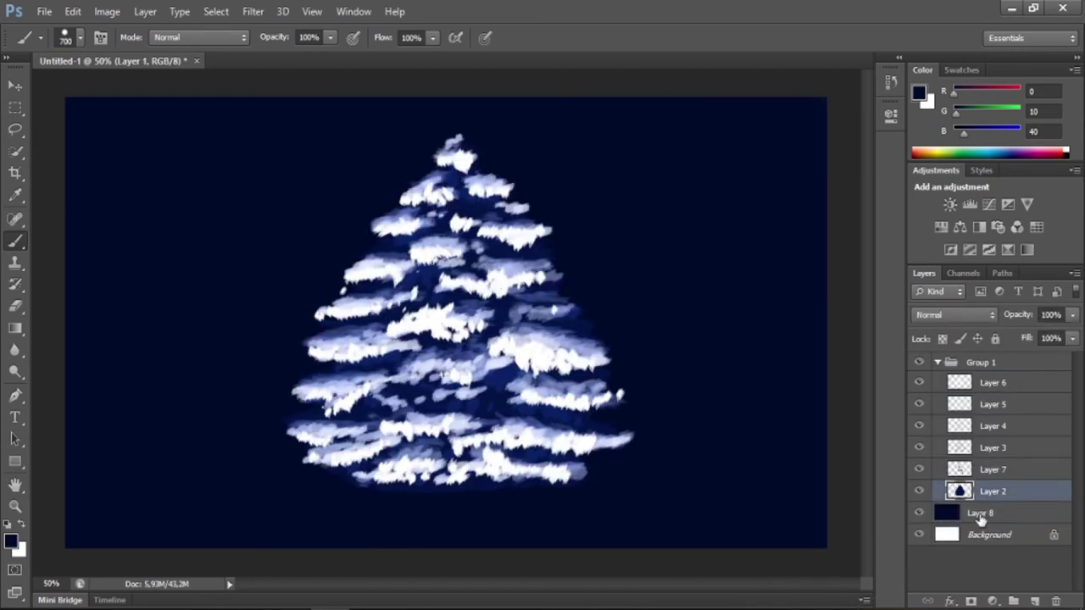
# Move Group 1 about 75 px lower and add a new layer above Layer 8.
pyautogui.click(980, 518)
pyautogui.click(979, 370)
pyautogui.press('v')
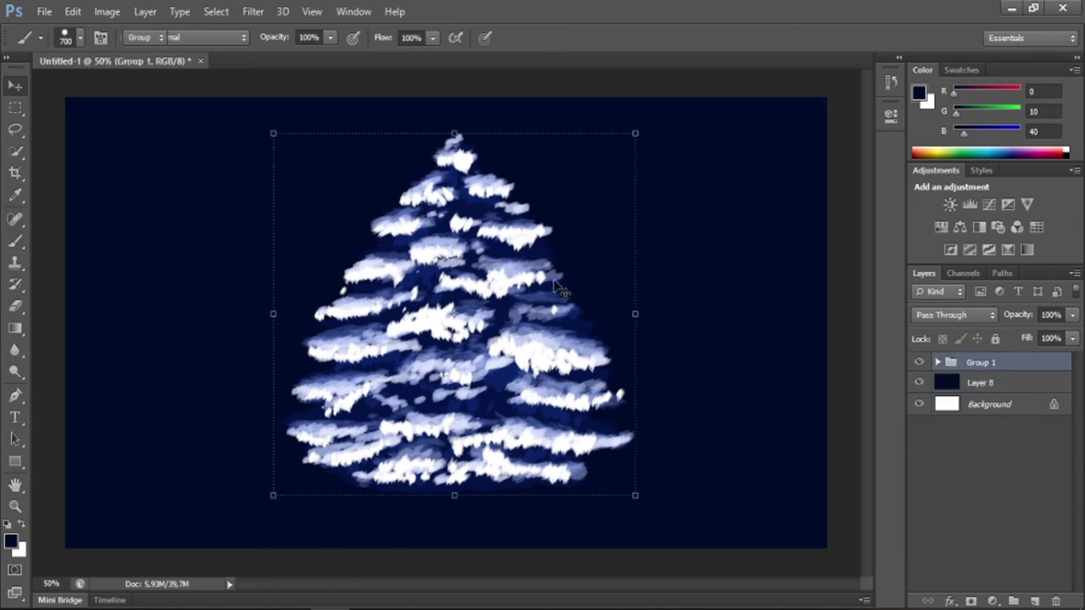
pyautogui.moveTo(521, 349)
pyautogui.mouseDown()
pyautogui.moveTo(523, 412)
pyautogui.moveTo(513, 409)
pyautogui.mouseUp()
pyautogui.click(983, 383)
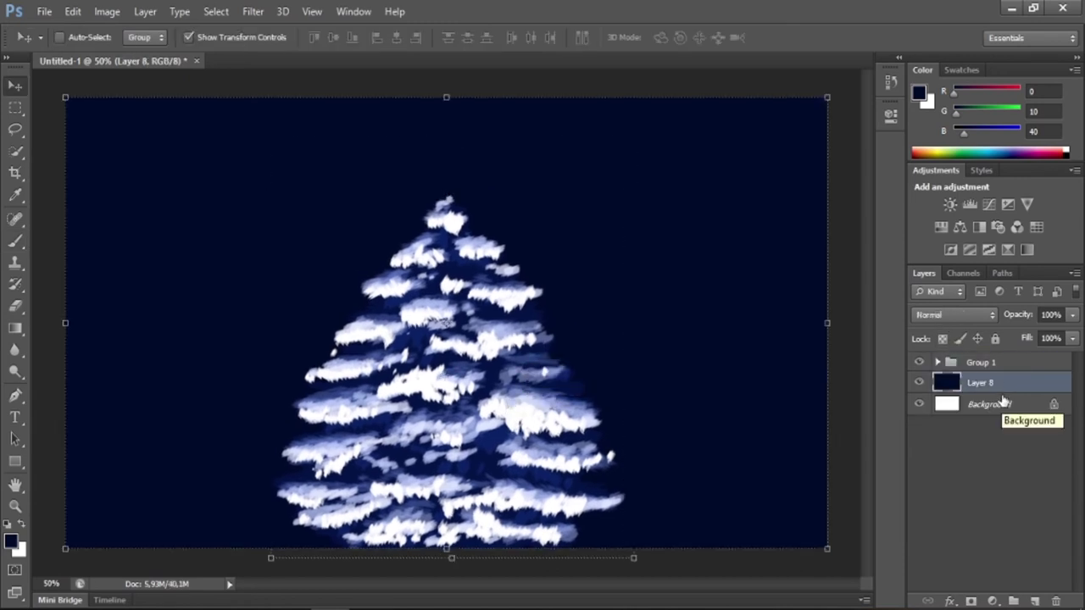
pyautogui.click(1034, 600)
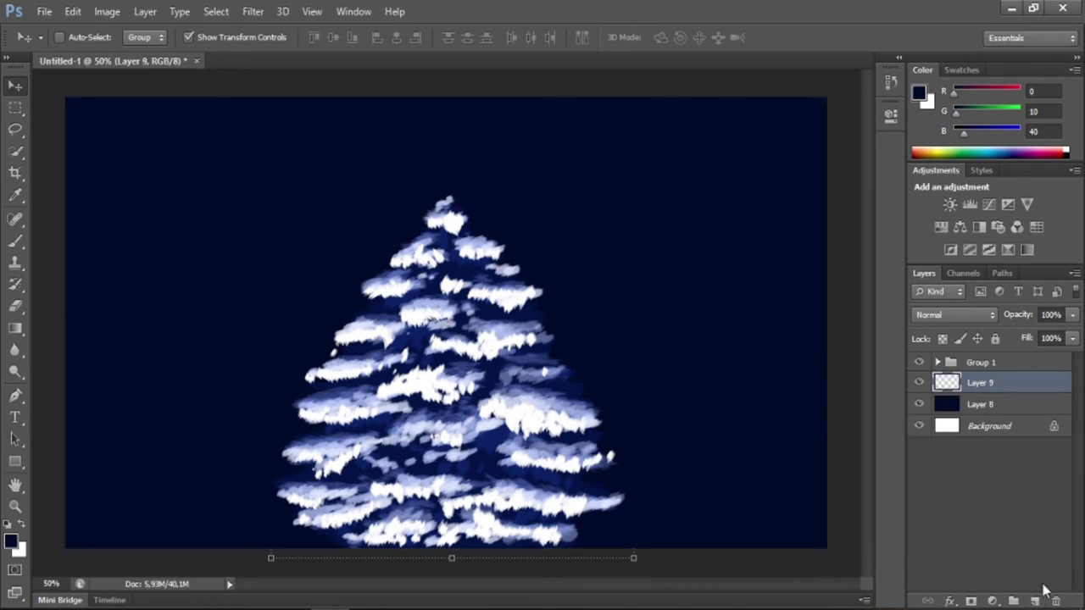
# Clip Layer 9 to Layer 8 and draw a 0c2368 gradient brightening the lower sky.
pyautogui.hotkey('ctrl', 'alt', 'g')
pyautogui.press('i')
pyautogui.click(12, 544)
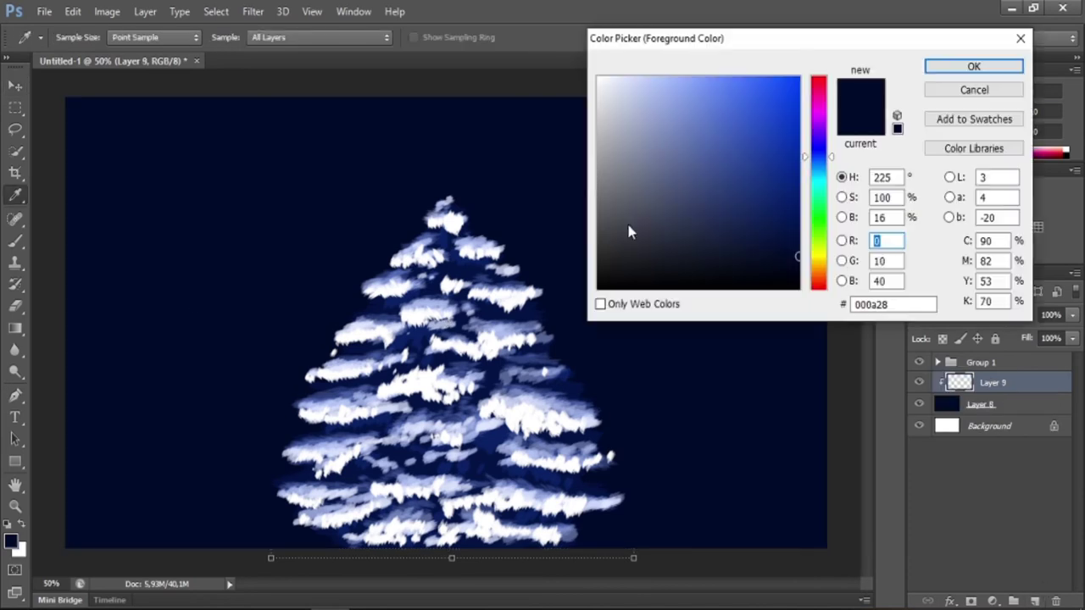
pyautogui.moveTo(783, 217)
pyautogui.mouseDown()
pyautogui.moveTo(690, 165)
pyautogui.moveTo(775, 202)
pyautogui.mouseUp()
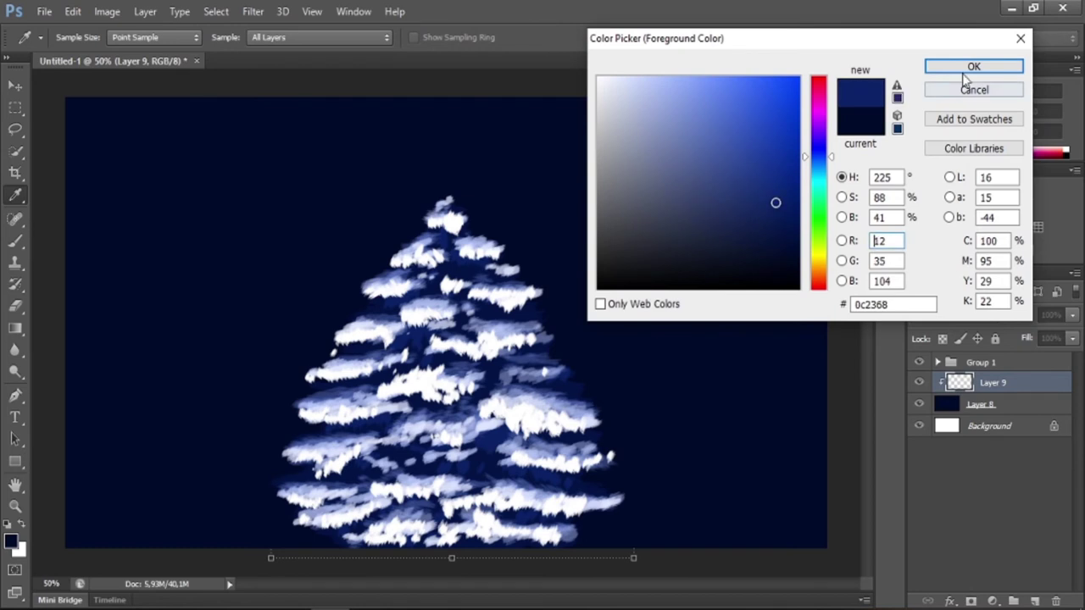
pyautogui.click(966, 70)
pyautogui.press('g')
pyautogui.moveTo(474, 559); pyautogui.dragTo(566, 77)
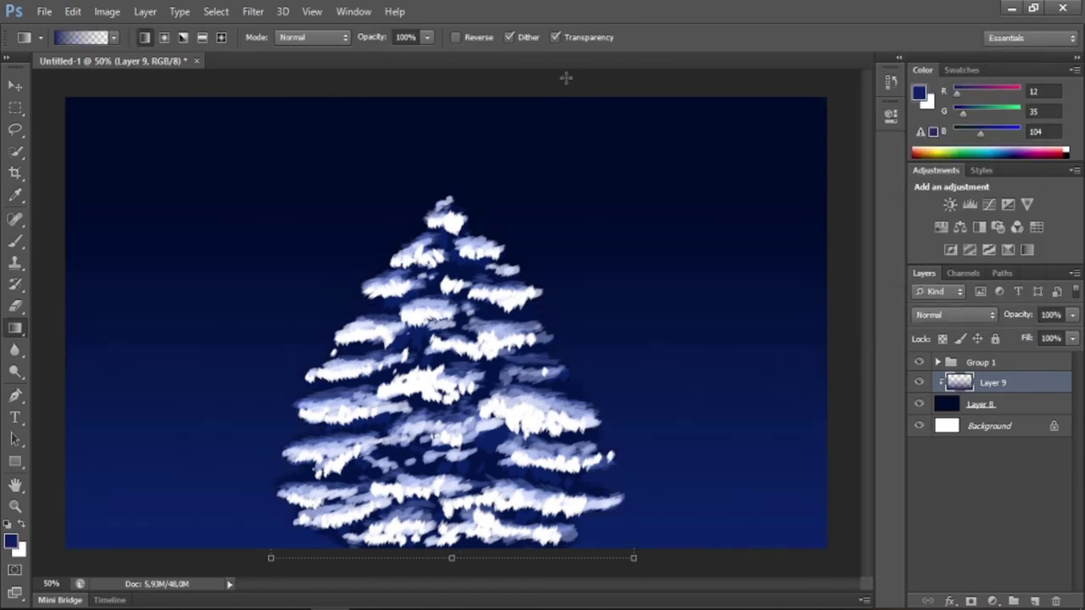
pyautogui.moveTo(470, 525); pyautogui.dragTo(508, 135)
pyautogui.hotkey('ctrl', 'z')
pyautogui.moveTo(455, 532); pyautogui.dragTo(504, 162)
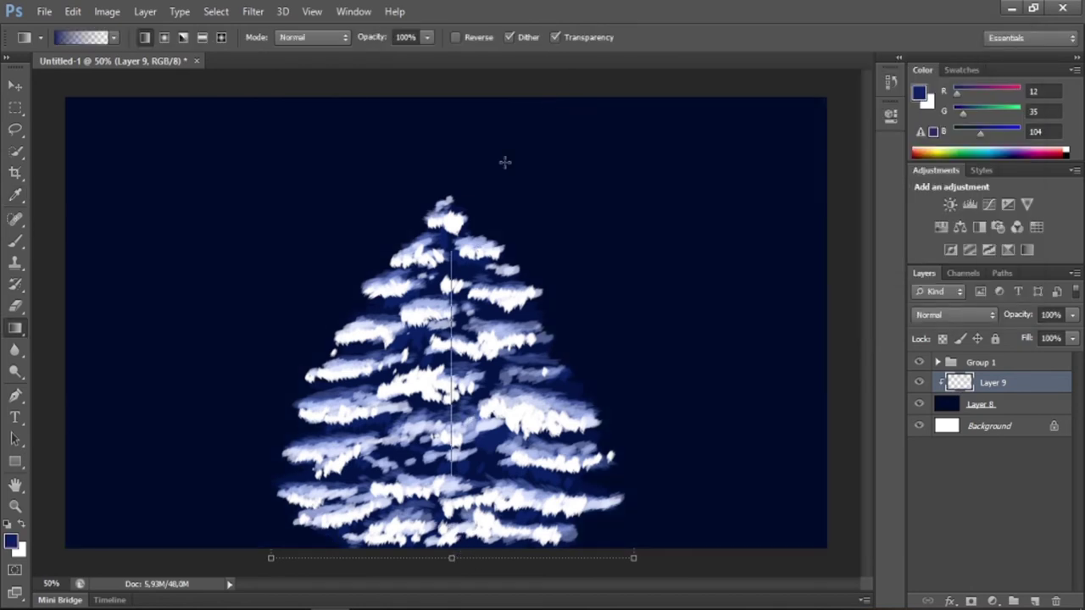
pyautogui.hotkey('ctrl', 'z')
# Add clipped Layer 10, shrink the brush, and choose a lighter blue.
pyautogui.press('b')
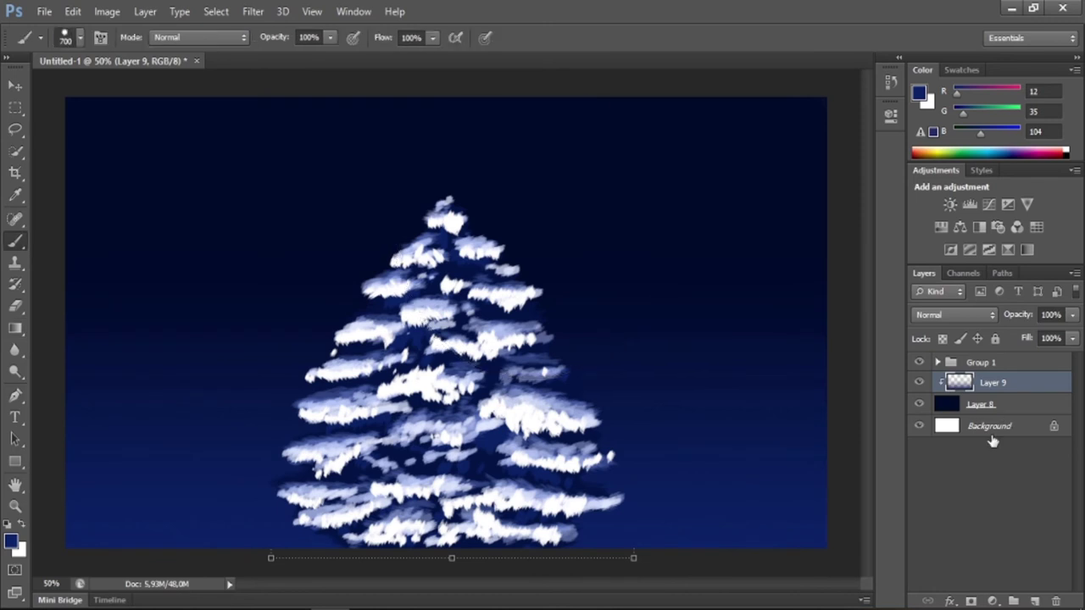
pyautogui.click(1035, 600)
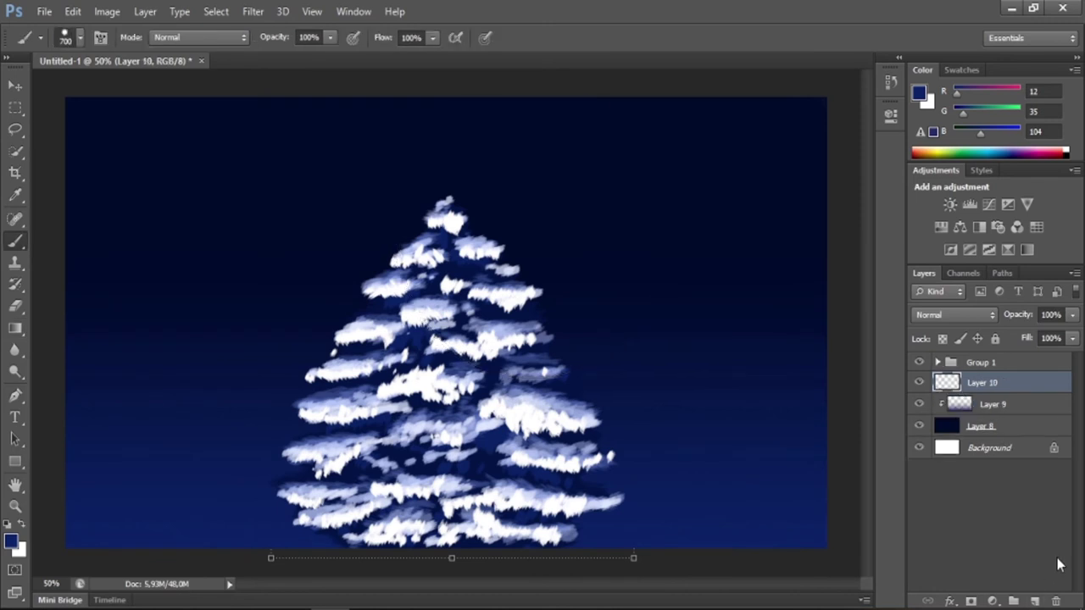
pyautogui.press('[')
pyautogui.press('[')
pyautogui.press('[')
pyautogui.press('[')
pyautogui.click(10, 540)
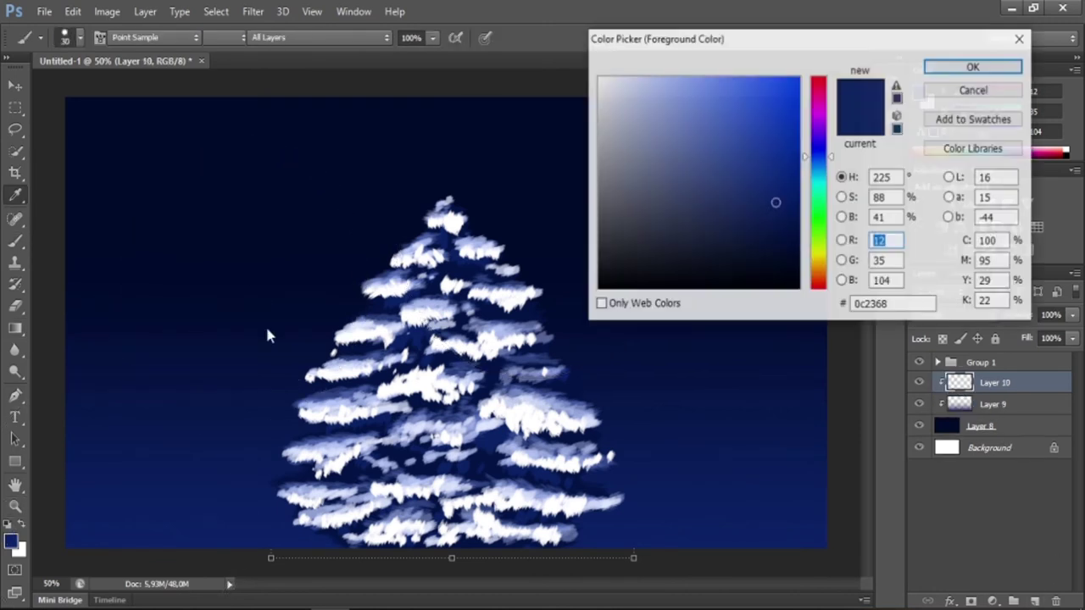
pyautogui.click(734, 169)
pyautogui.click(972, 66)
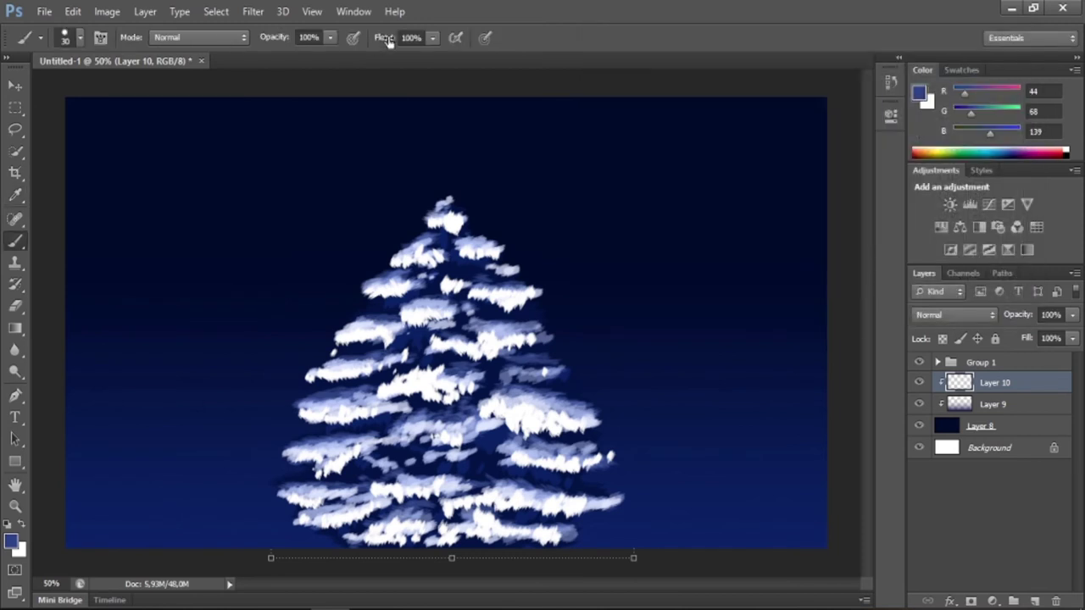
# Paint a soft, low-opacity blue cloud in the upper-right sky using a larger soft brush.
pyautogui.moveTo(276, 40); pyautogui.dragTo(263, 40)
pyautogui.rightClick(666, 194)
pyautogui.click(627, 203)
pyautogui.moveTo(658, 191); pyautogui.dragTo(675, 194)
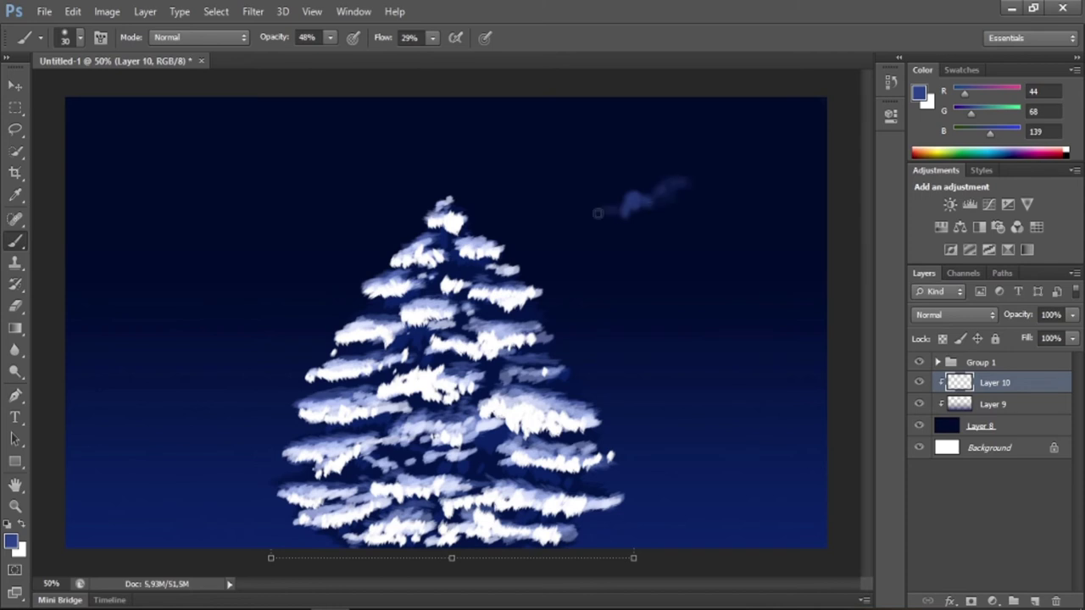
pyautogui.rightClick(683, 201)
pyautogui.click(649, 198)
pyautogui.moveTo(648, 198); pyautogui.dragTo(679, 187)
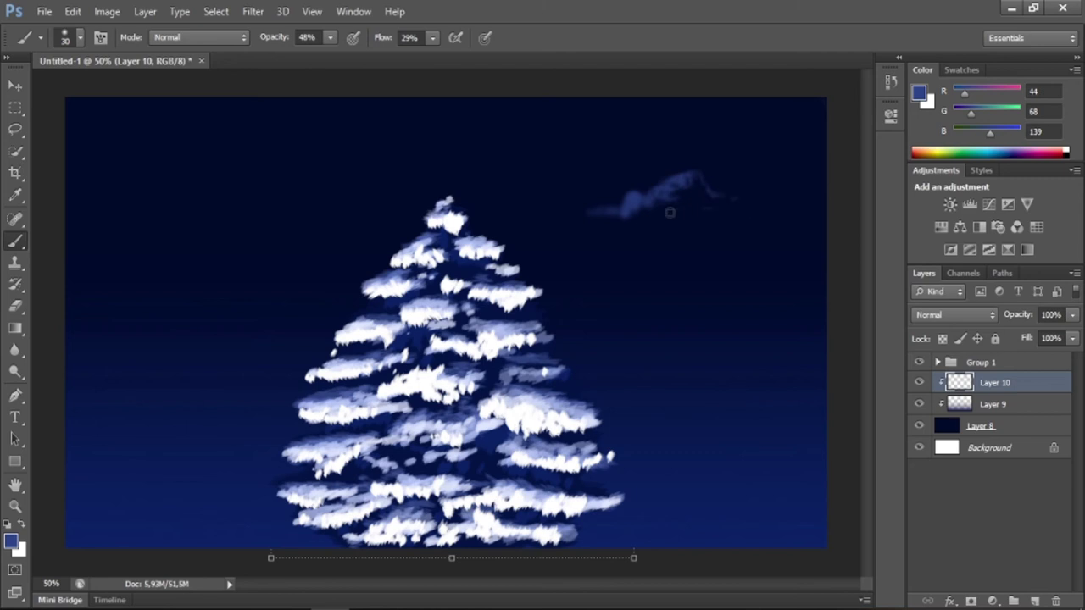
pyautogui.press(']')
pyautogui.press(']')
pyautogui.press(']')
pyautogui.moveTo(674, 203)
pyautogui.mouseDown()
pyautogui.moveTo(695, 184)
pyautogui.moveTo(576, 216)
pyautogui.moveTo(728, 205)
pyautogui.moveTo(703, 195)
pyautogui.moveTo(666, 213)
pyautogui.moveTo(741, 213)
pyautogui.moveTo(702, 202)
pyautogui.moveTo(721, 187)
pyautogui.moveTo(620, 209)
pyautogui.moveTo(782, 213)
pyautogui.moveTo(574, 215)
pyautogui.moveTo(762, 208)
pyautogui.moveTo(814, 219)
pyautogui.moveTo(765, 182)
pyautogui.moveTo(780, 192)
pyautogui.moveTo(761, 205)
pyautogui.moveTo(799, 165)
pyautogui.moveTo(725, 194)
pyautogui.mouseUp()
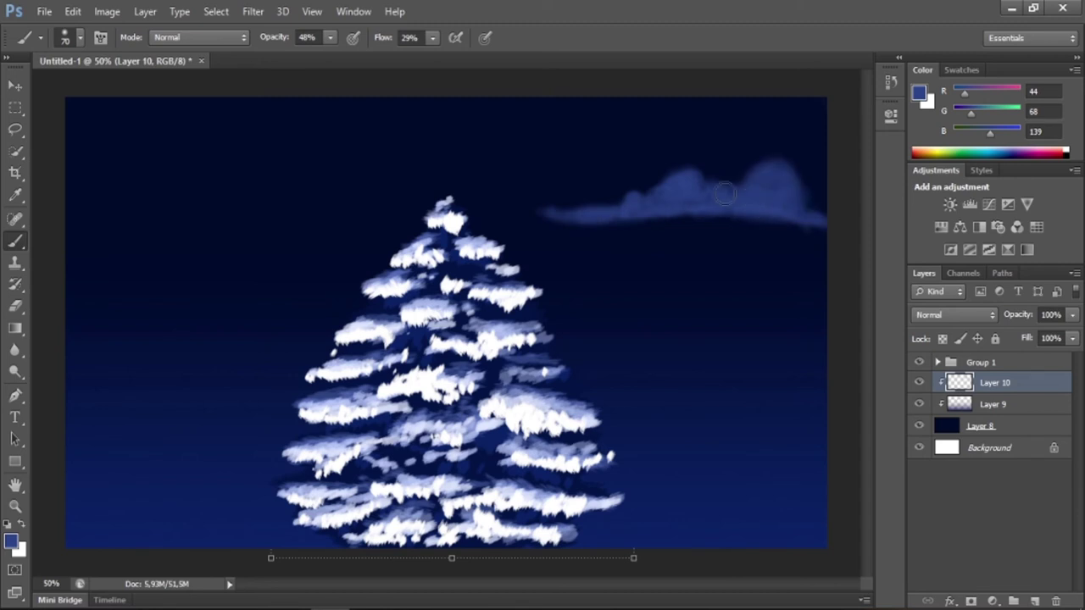
# Shade the cloud's lower edge with sampled sky navy at 9% flow.
pyautogui.keyDown('alt'); pyautogui.click(767, 231); pyautogui.keyUp('alt')
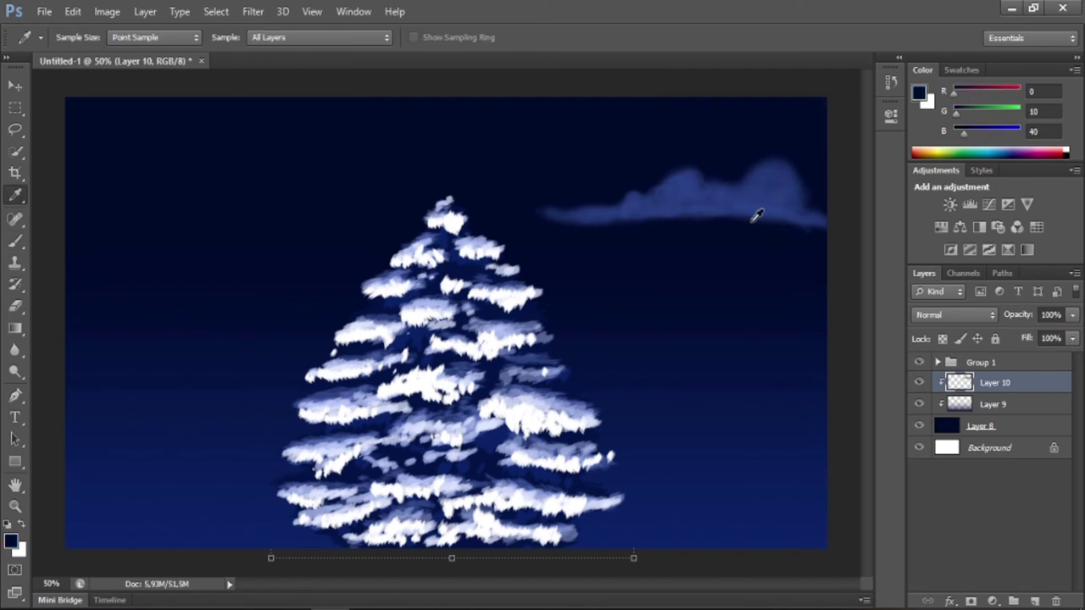
pyautogui.moveTo(708, 211)
pyautogui.mouseDown()
pyautogui.moveTo(673, 213)
pyautogui.moveTo(775, 215)
pyautogui.mouseUp()
pyautogui.moveTo(362, 37); pyautogui.dragTo(348, 37)
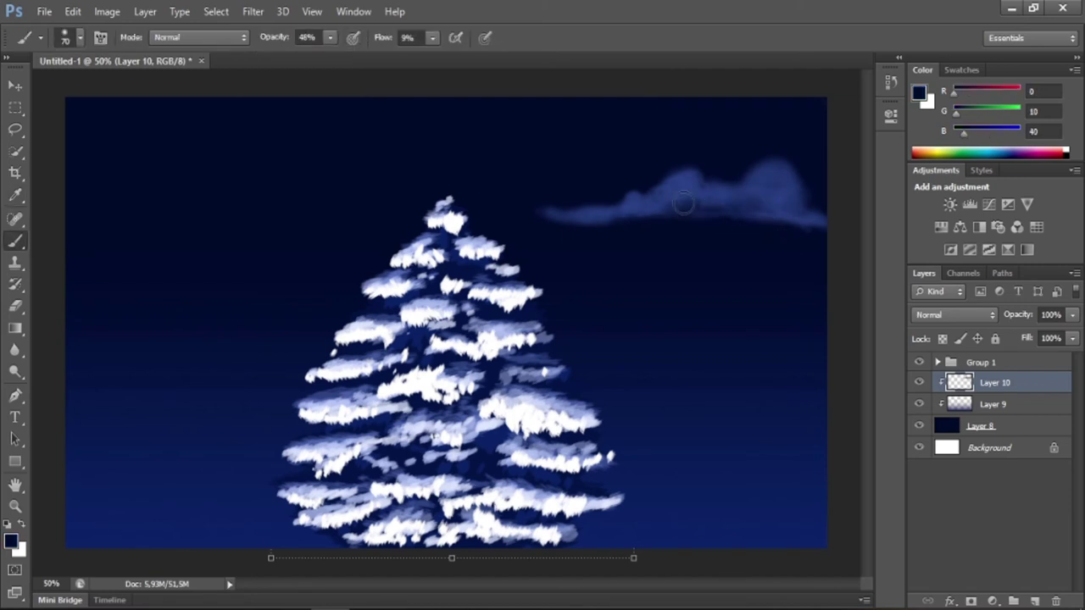
pyautogui.moveTo(648, 214)
pyautogui.mouseDown()
pyautogui.moveTo(554, 220)
pyautogui.moveTo(772, 221)
pyautogui.moveTo(820, 232)
pyautogui.moveTo(537, 211)
pyautogui.moveTo(649, 231)
pyautogui.moveTo(695, 182)
pyautogui.moveTo(647, 196)
pyautogui.moveTo(824, 224)
pyautogui.mouseUp()
# On cloud Layer 10, paint faint dark clouds across the upper-left sky using sampled sky blues.
pyautogui.press('v')
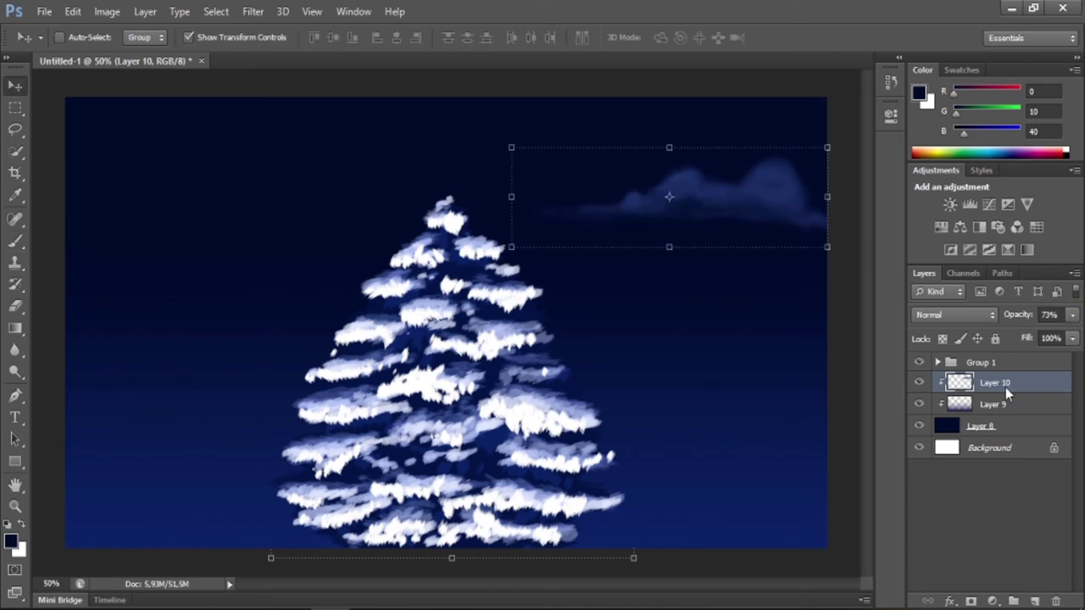
pyautogui.click(1013, 404)
pyautogui.click(1013, 383)
pyautogui.press('b')
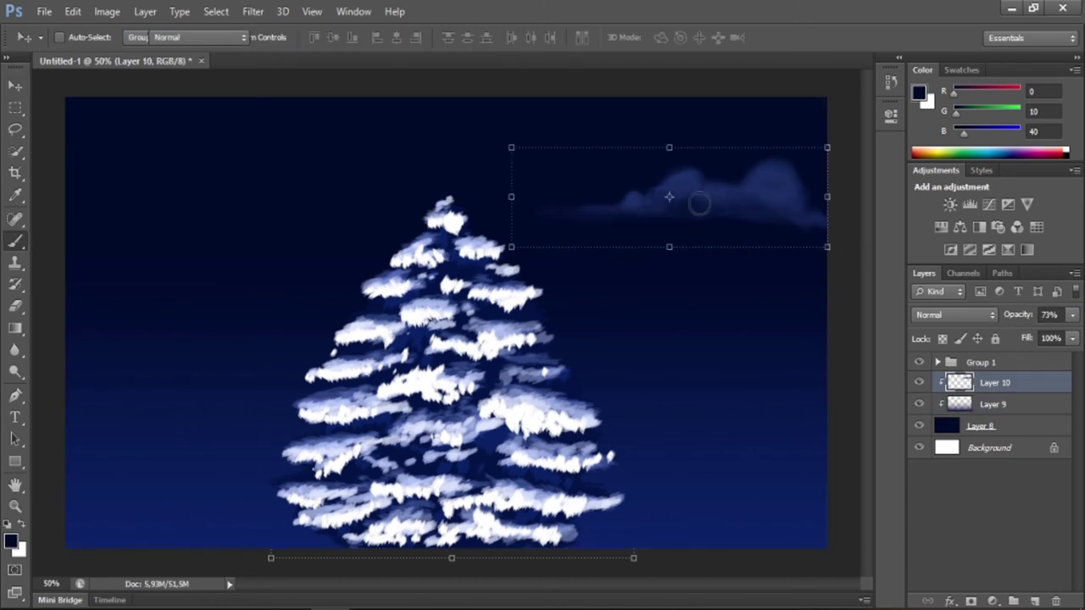
pyautogui.keyDown('alt'); pyautogui.click(771, 170); pyautogui.keyUp('alt')
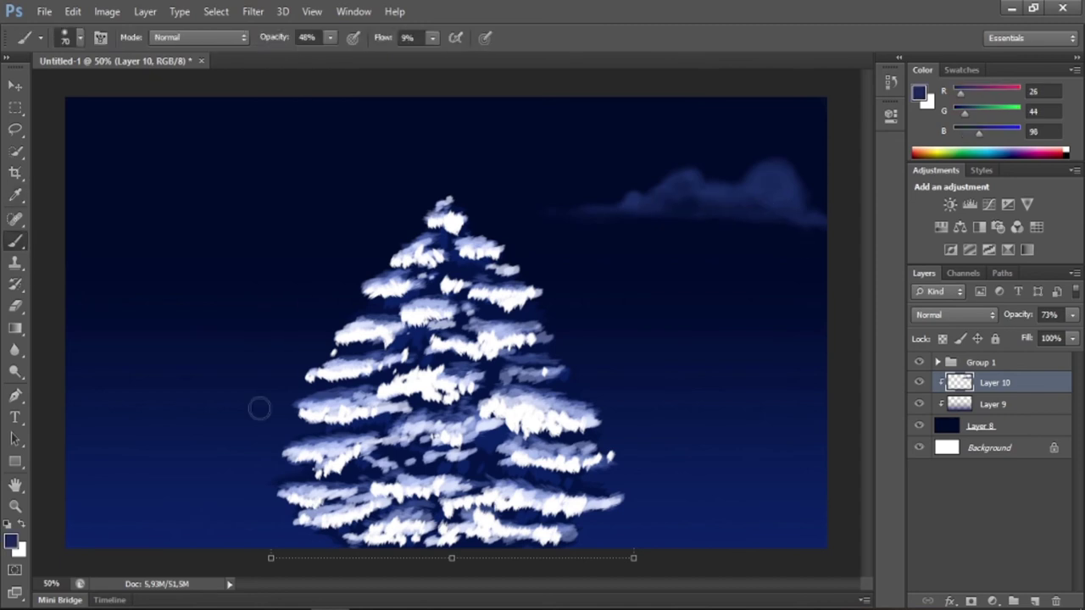
pyautogui.keyDown('alt'); pyautogui.click(150, 475); pyautogui.keyUp('alt')
pyautogui.moveTo(150, 199)
pyautogui.mouseDown()
pyautogui.moveTo(97, 217)
pyautogui.moveTo(204, 204)
pyautogui.moveTo(225, 217)
pyautogui.moveTo(111, 219)
pyautogui.moveTo(79, 189)
pyautogui.moveTo(314, 235)
pyautogui.moveTo(92, 191)
pyautogui.moveTo(106, 191)
pyautogui.moveTo(94, 177)
pyautogui.moveTo(75, 194)
pyautogui.moveTo(108, 196)
pyautogui.moveTo(80, 205)
pyautogui.moveTo(86, 183)
pyautogui.moveTo(100, 186)
pyautogui.moveTo(75, 169)
pyautogui.moveTo(121, 218)
pyautogui.moveTo(122, 187)
pyautogui.moveTo(145, 215)
pyautogui.moveTo(131, 225)
pyautogui.moveTo(169, 219)
pyautogui.mouseUp()
pyautogui.keyDown('alt'); pyautogui.click(96, 212); pyautogui.keyUp('alt')
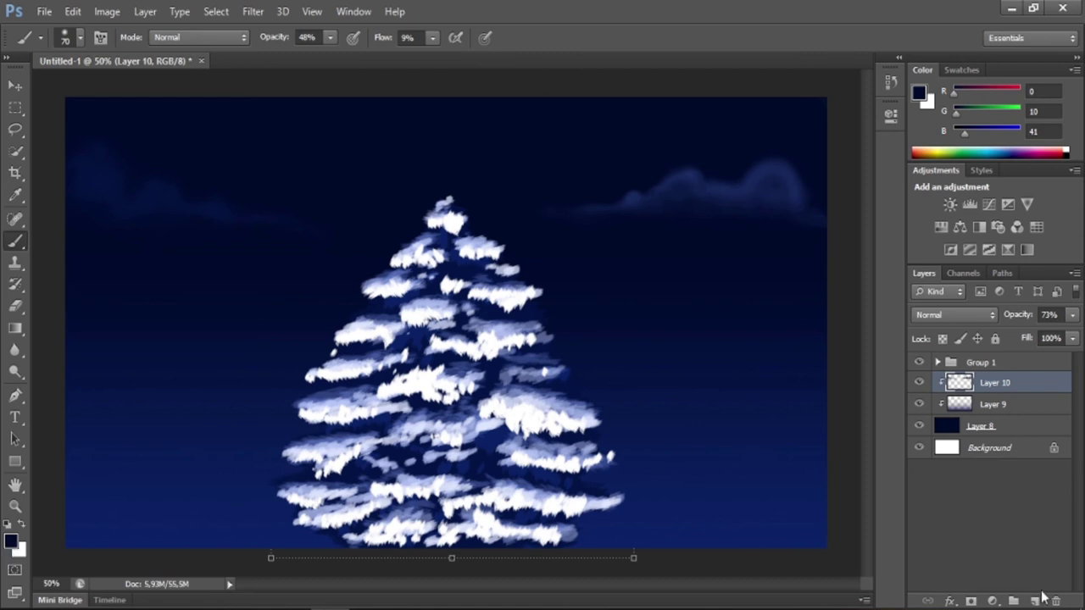
pyautogui.click(1035, 600)
# Choose a star-shaped brush and scatter white stars across the sky.
pyautogui.rightClick(336, 194)
pyautogui.moveTo(515, 309); pyautogui.dragTo(519, 363)
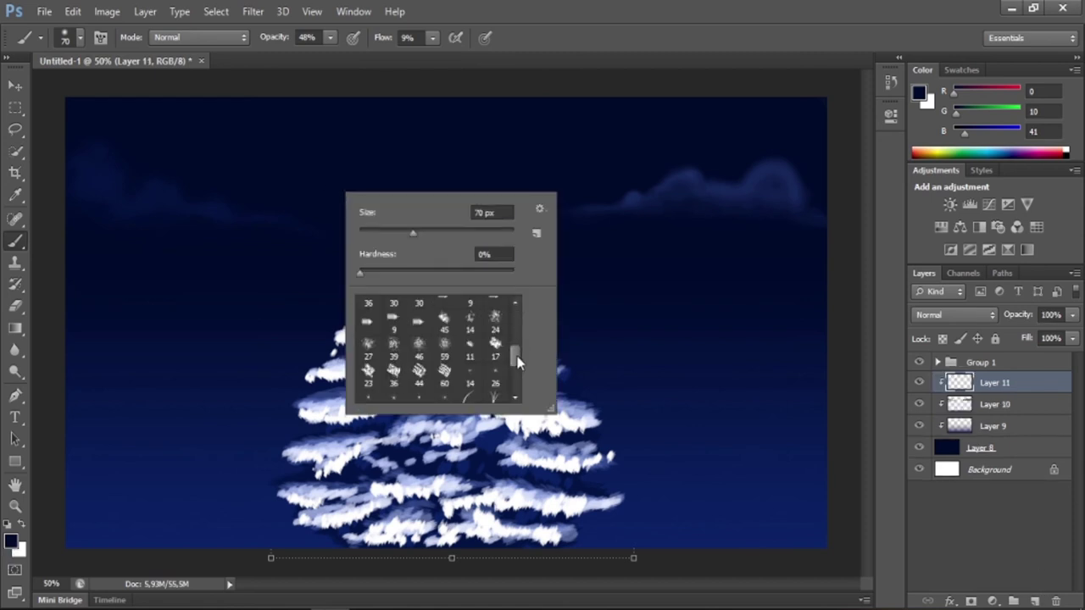
pyautogui.click(441, 342)
pyautogui.press('Return')
pyautogui.press('x')
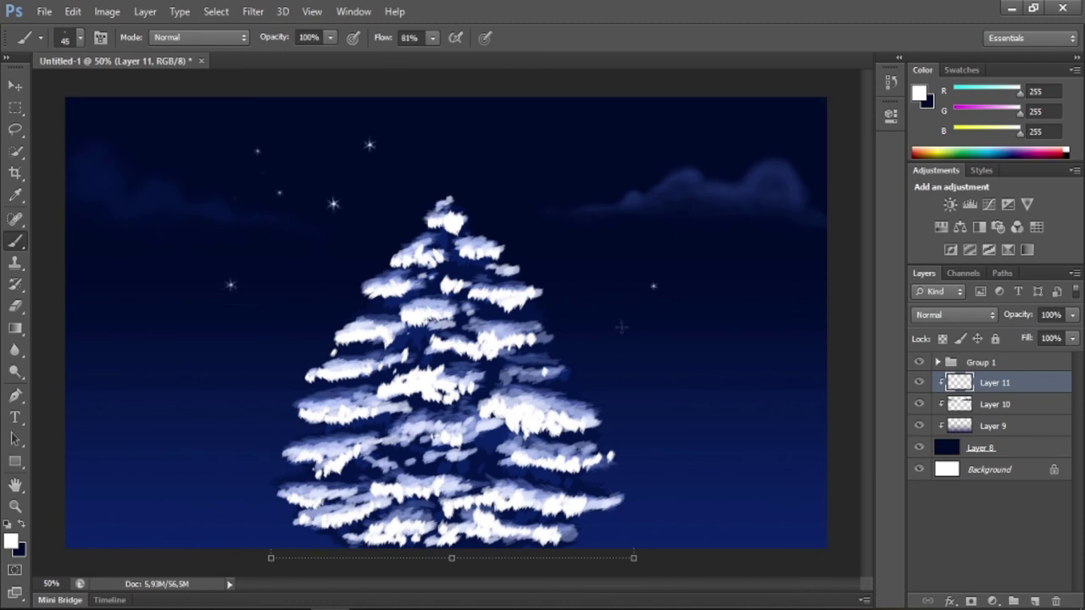
pyautogui.moveTo(768, 334); pyautogui.dragTo(793, 318)
pyautogui.hotkey('ctrl', 'z')
# Set the paint colour to yellow ffd016 for golden stars.
pyautogui.click(11, 541)
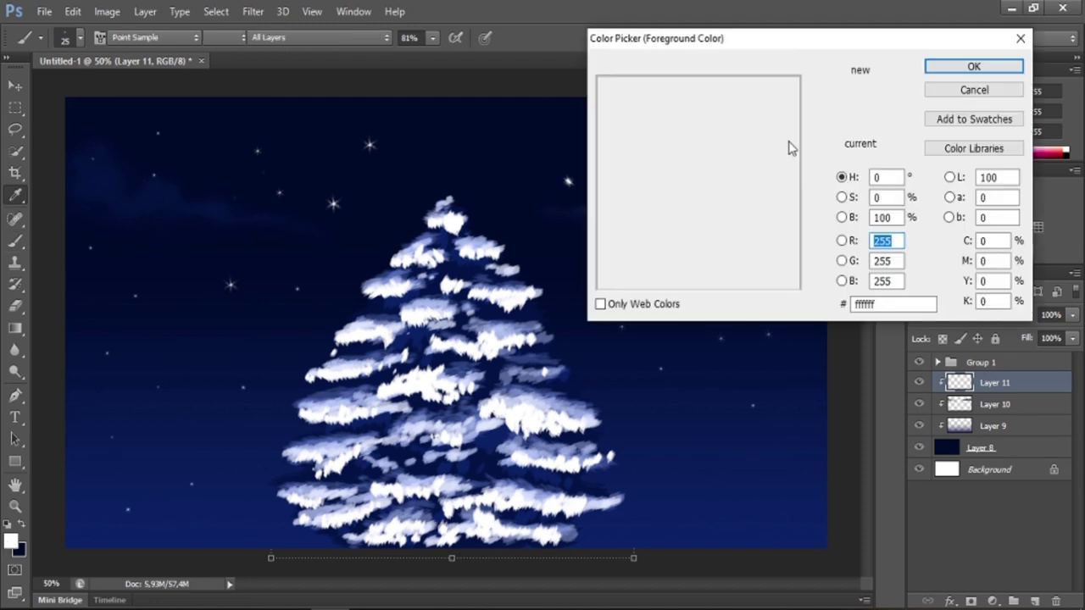
pyautogui.moveTo(818, 280); pyautogui.dragTo(819, 259)
pyautogui.click(739, 78)
pyautogui.click(781, 77)
pyautogui.click(973, 67)
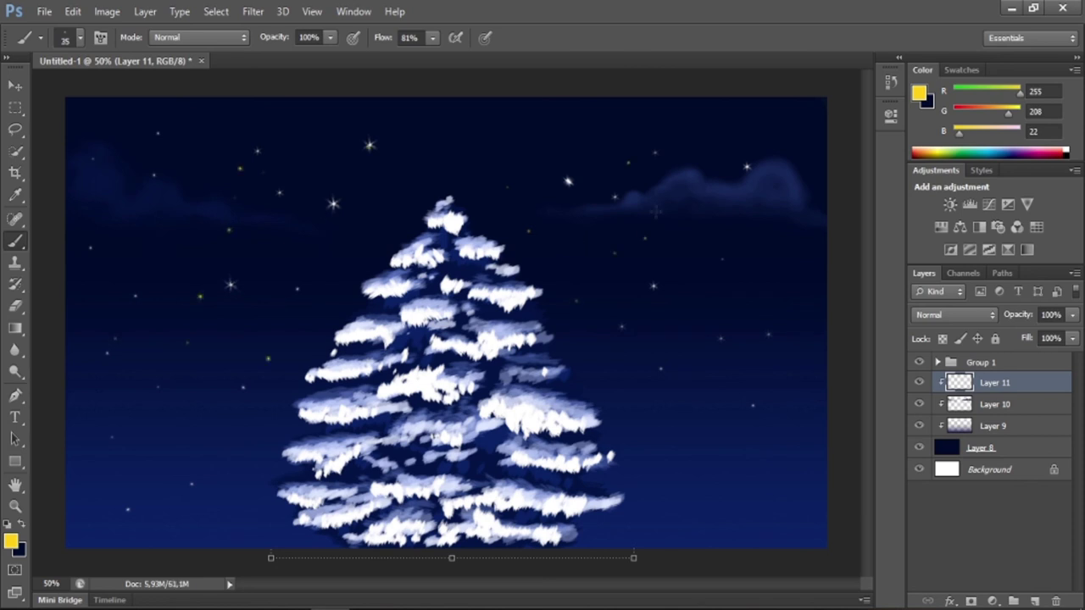
# Set the paint colour to cyan 16f7ff for cyan stars, then select Group 1.
pyautogui.click(10, 541)
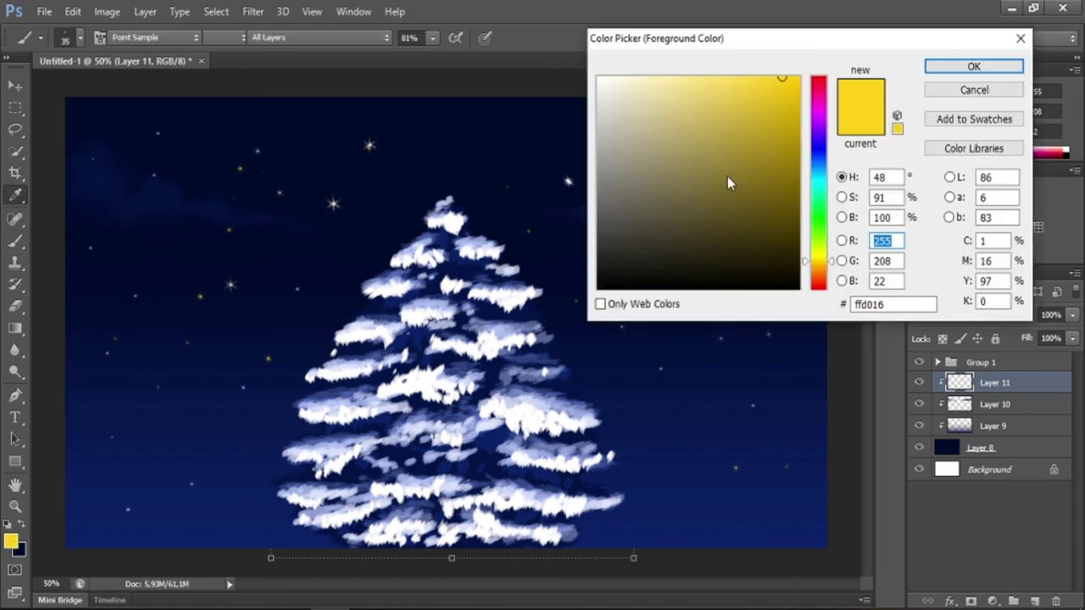
pyautogui.click(818, 180)
pyautogui.press('Return')
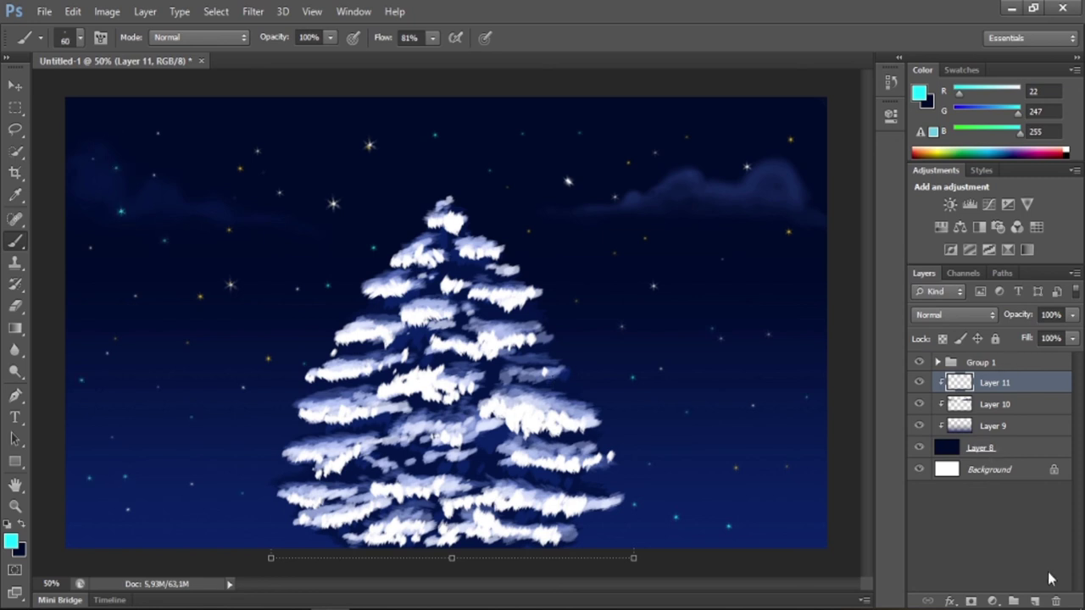
pyautogui.click(998, 361)
# Add Layer 12 with a navy gradient over the sky, set to Overlay at 84% opacity.
pyautogui.click(1034, 600)
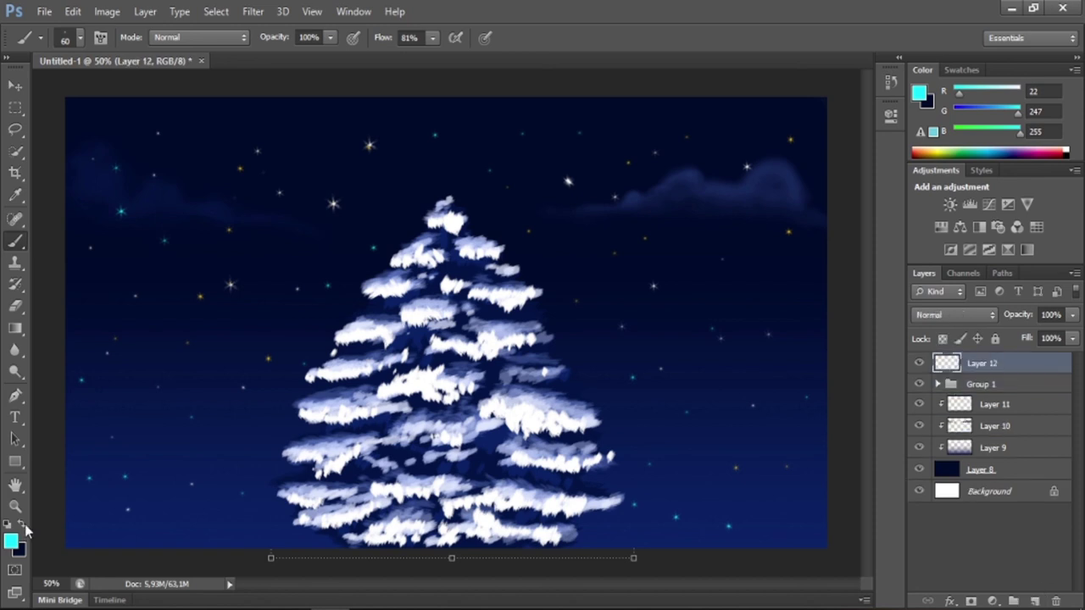
pyautogui.click(23, 525)
pyautogui.press('g')
pyautogui.moveTo(446, 102); pyautogui.dragTo(445, 454)
pyautogui.press('v')
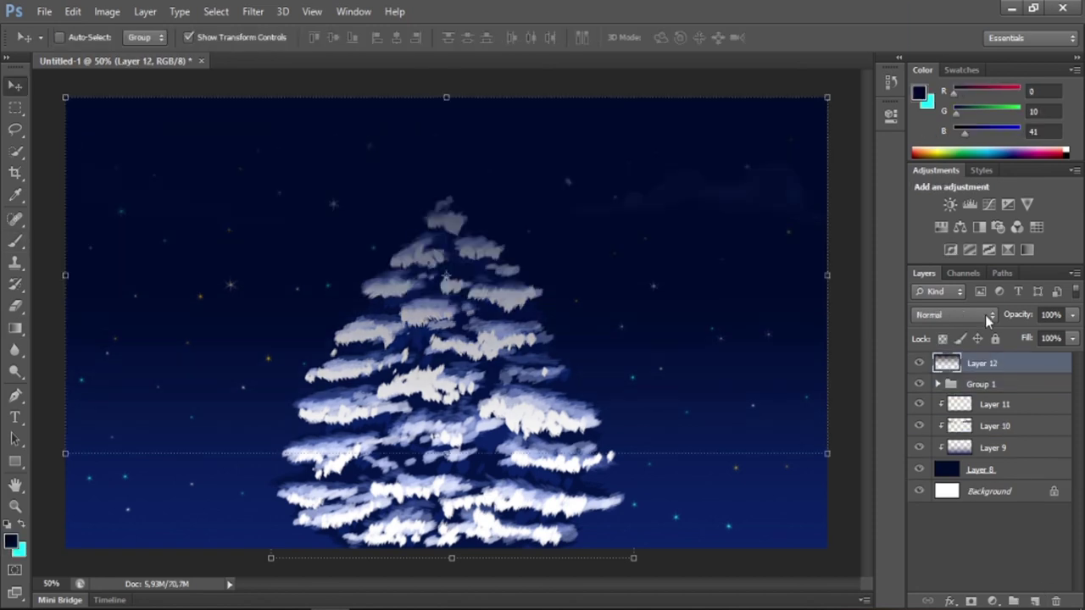
pyautogui.click(985, 314)
pyautogui.click(960, 216)
pyautogui.moveTo(1010, 320); pyautogui.dragTo(1000, 320)
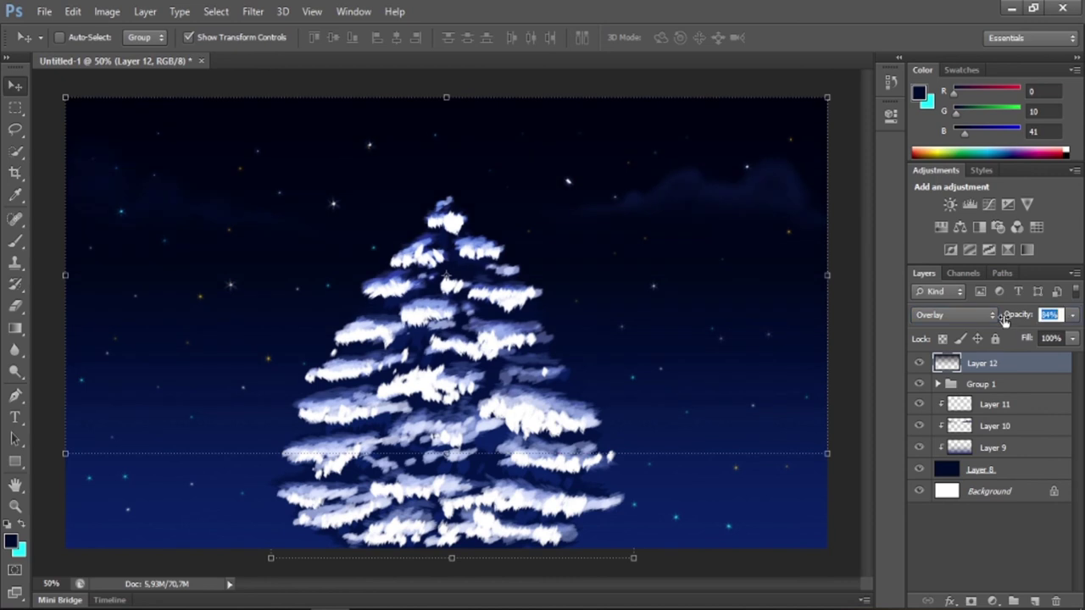
# Add Layer 13 above Group 1 with a dark gradient, set to Overlay at 69% opacity.
pyautogui.keyDown('ctrl'); pyautogui.click(490, 501); pyautogui.keyUp('ctrl')
pyautogui.hotkey('ctrl', 'shift', 'alt', 'n')
pyautogui.press('g')
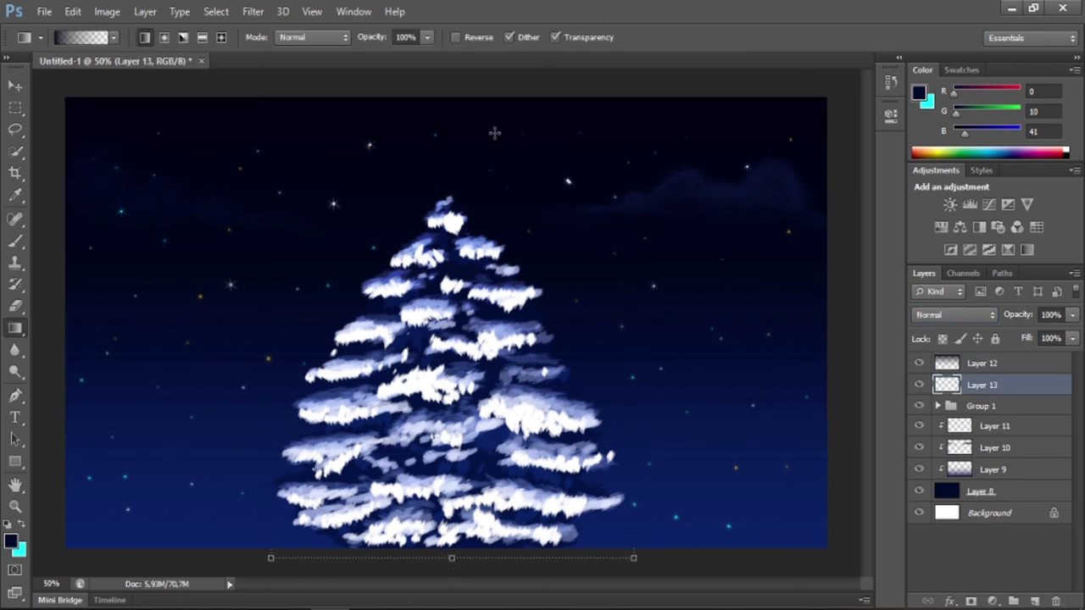
pyautogui.moveTo(487, 547); pyautogui.dragTo(484, 150)
pyautogui.press('v')
pyautogui.click(954, 314)
pyautogui.click(932, 208)
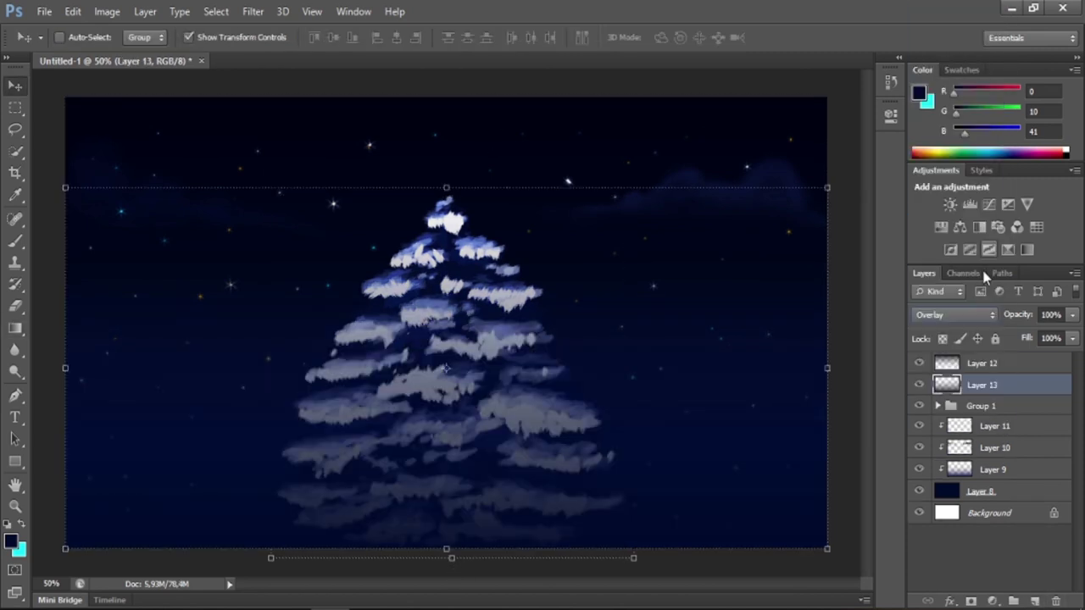
pyautogui.moveTo(1023, 321)
pyautogui.mouseDown()
pyautogui.moveTo(1006, 326)
pyautogui.moveTo(1016, 324)
pyautogui.mouseUp()
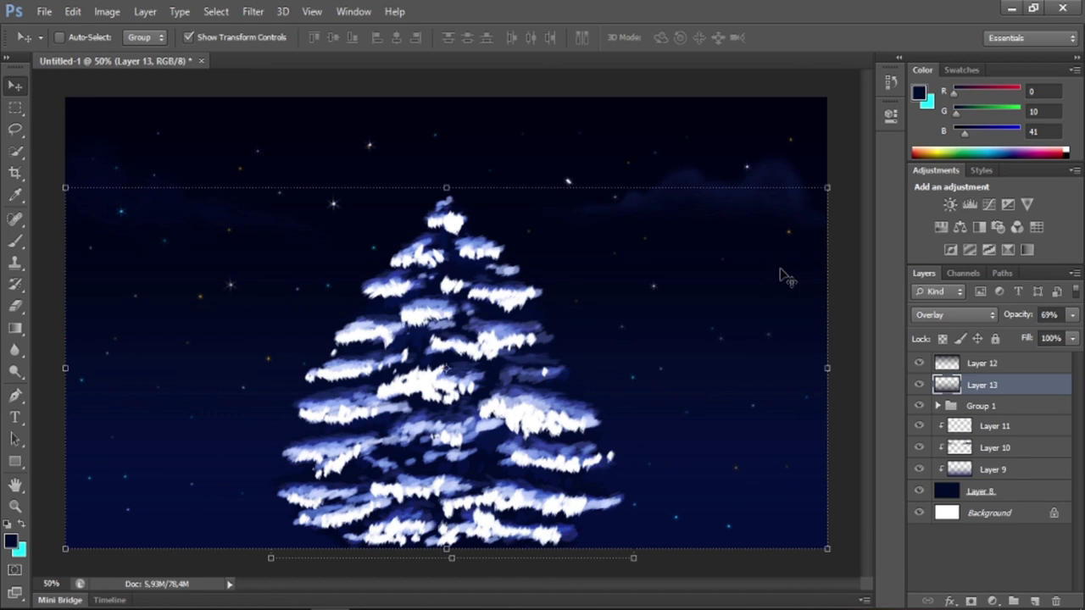
pyautogui.press('b')
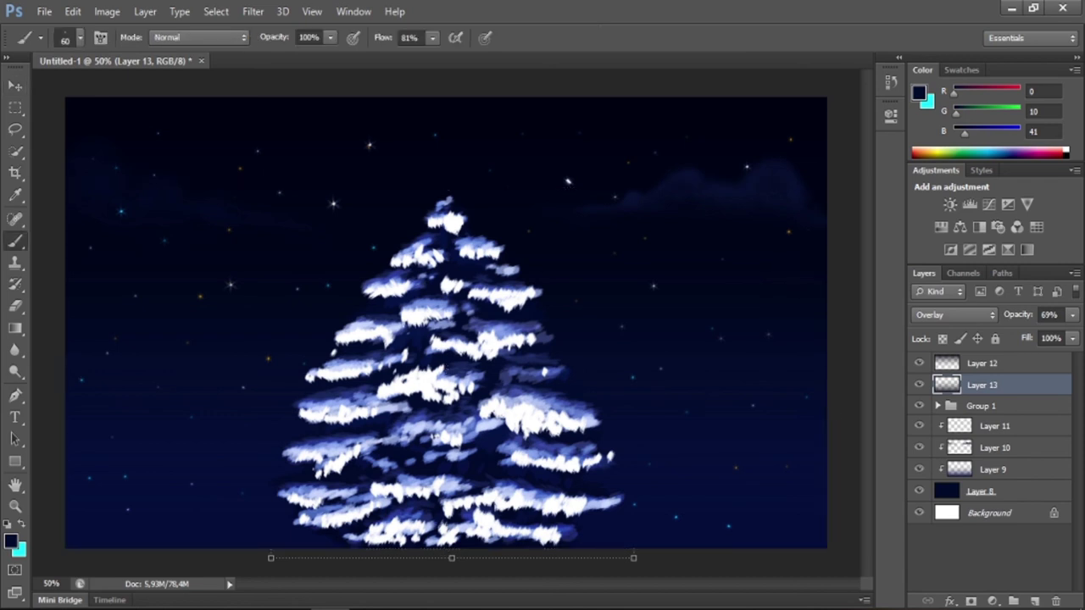
# Hide the panels with Tab, view the tree at 100%, then zoom back out to the full picture.
pyautogui.press('Tab')
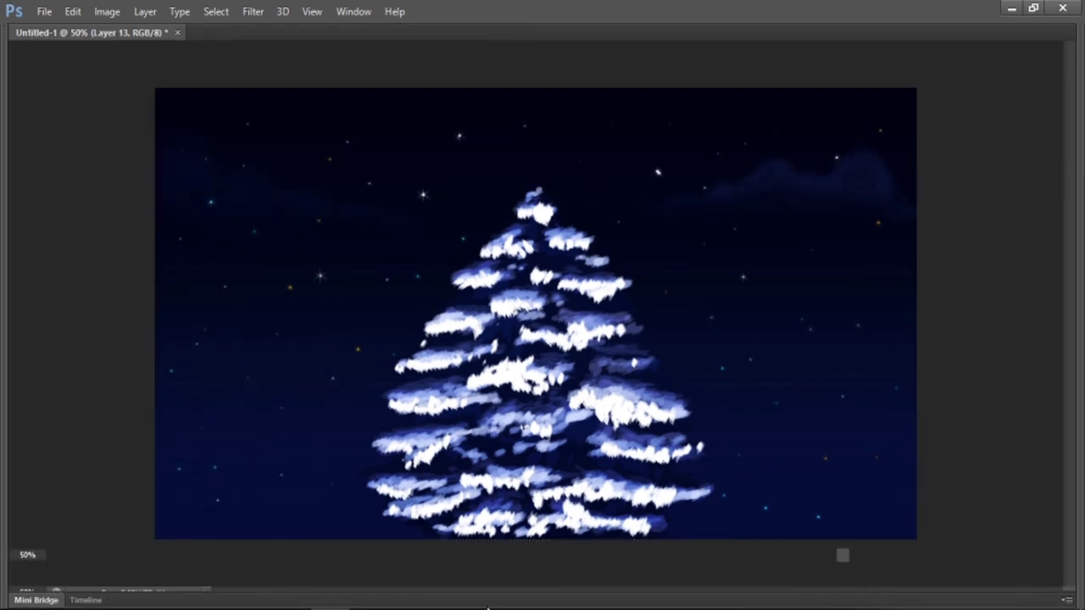
pyautogui.press('Tab')
pyautogui.press('Tab')
pyautogui.hotkey('ctrl', '1')
pyautogui.scroll(-2, 584, 443)
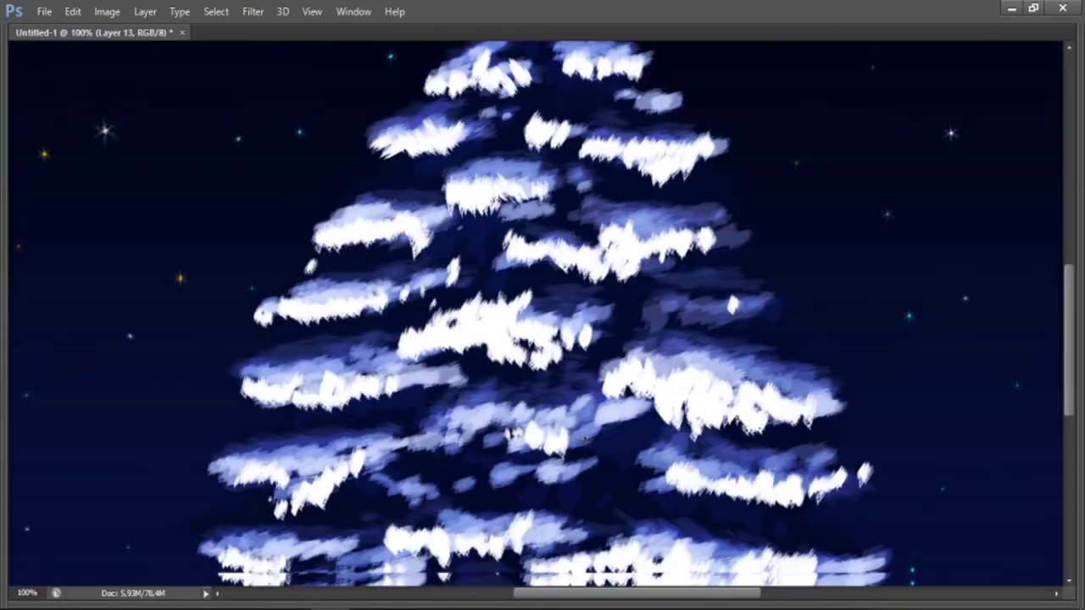
pyautogui.scroll(-2, 584, 443)
pyautogui.scroll(-2, 585, 442)
pyautogui.hotkey('ctrl', '-')
pyautogui.hotkey('ctrl', '-')
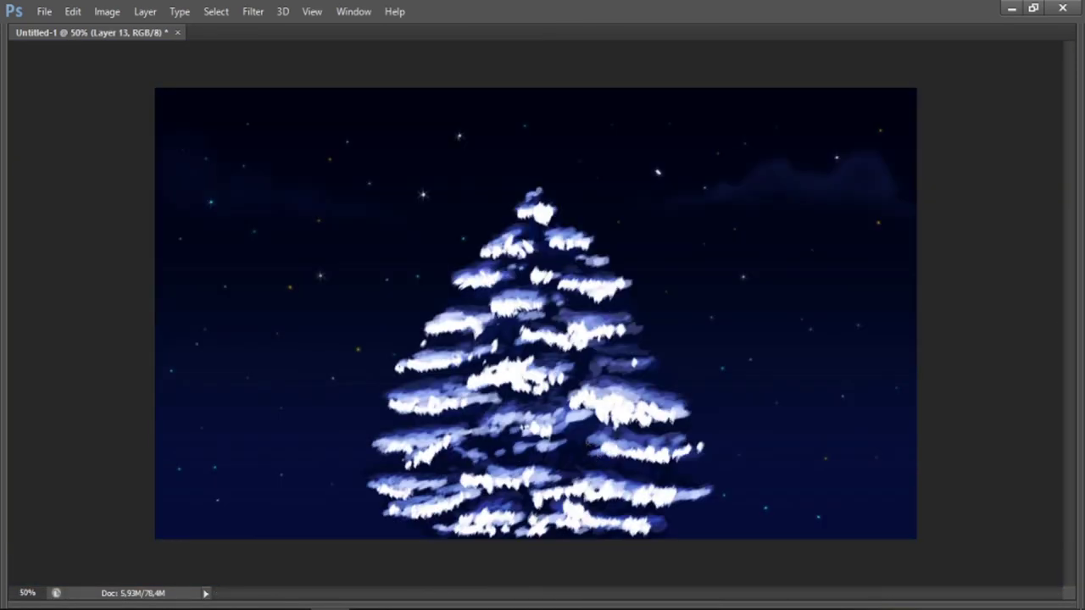